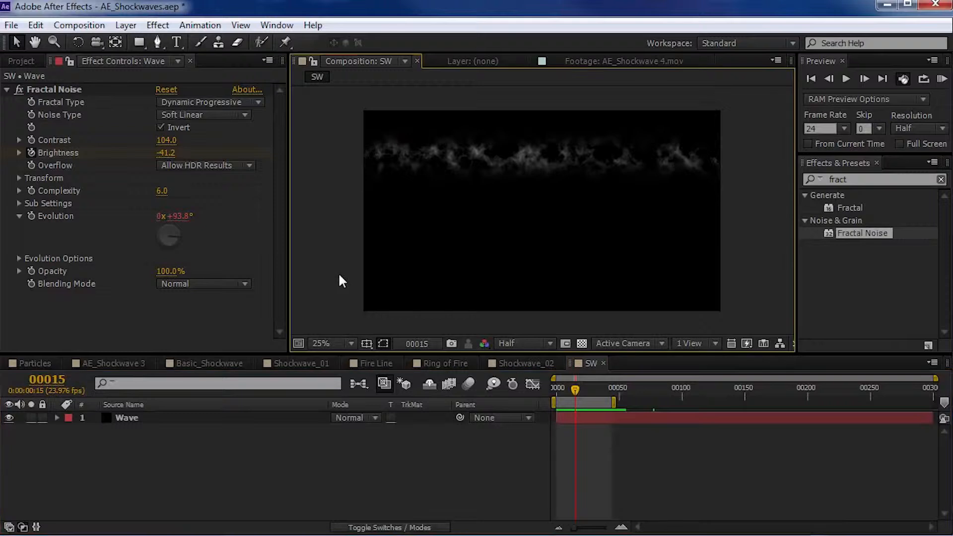
- Add a new adjustment layer above the Wave layer and rename it Shockwave Polar
click(123, 26)
mouse_move(135, 41)
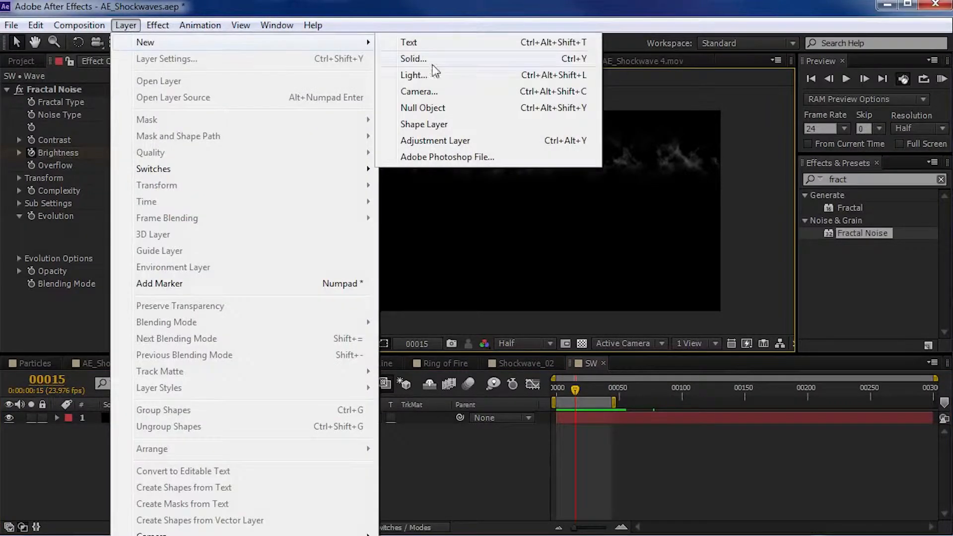
click(436, 139)
click(148, 413)
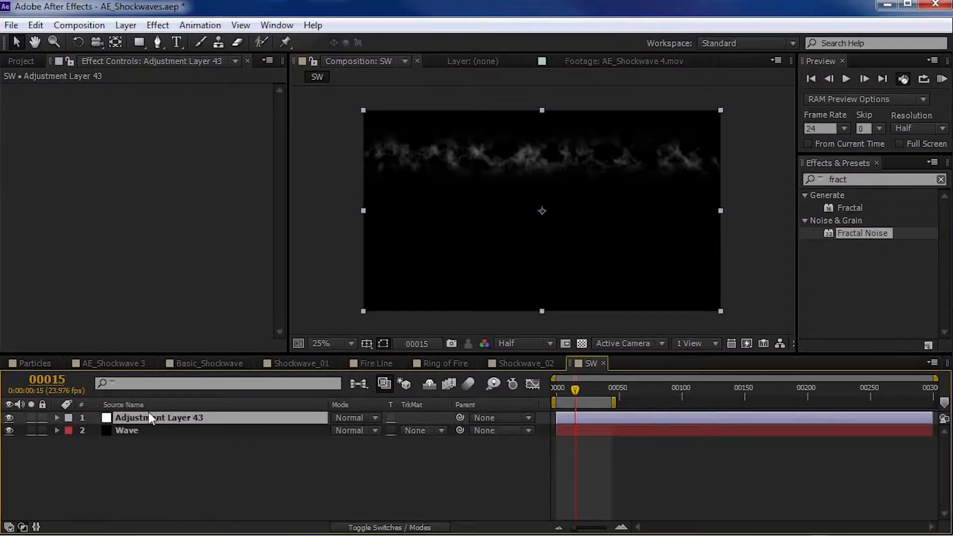
key(Return)
text(Shockwave Polar)
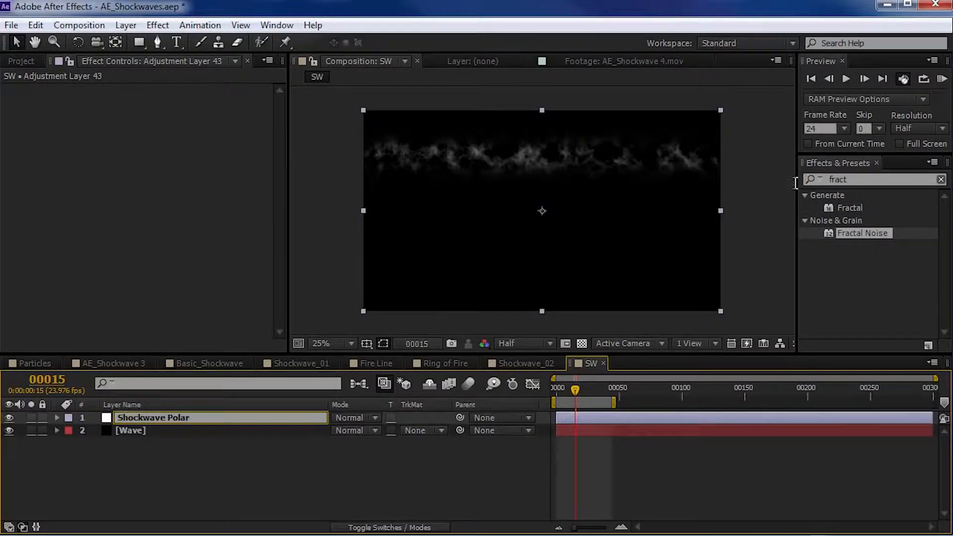
- Apply Polar Coordinates to the Shockwave Polar layer, with Interpolation at 100% and Rect to Polar conversion
click(795, 184)
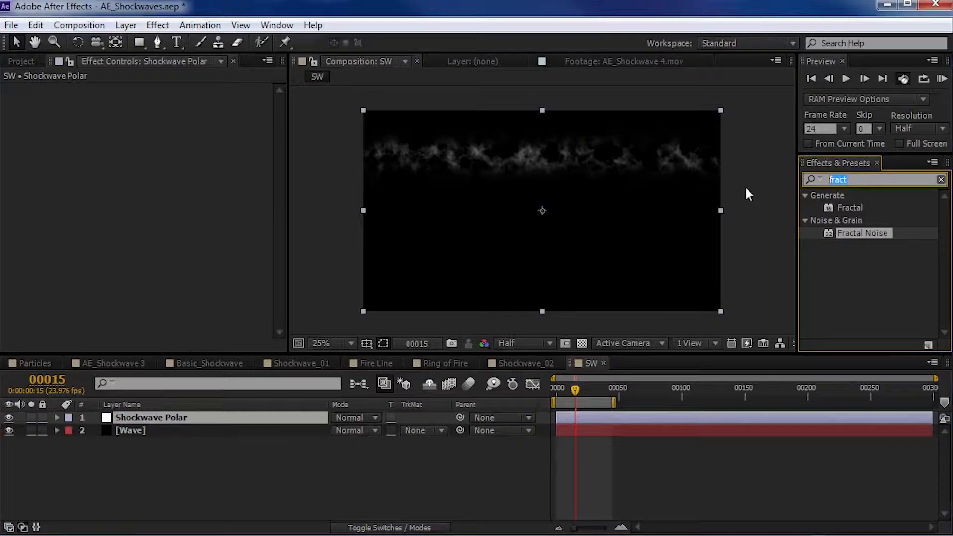
text(polar)
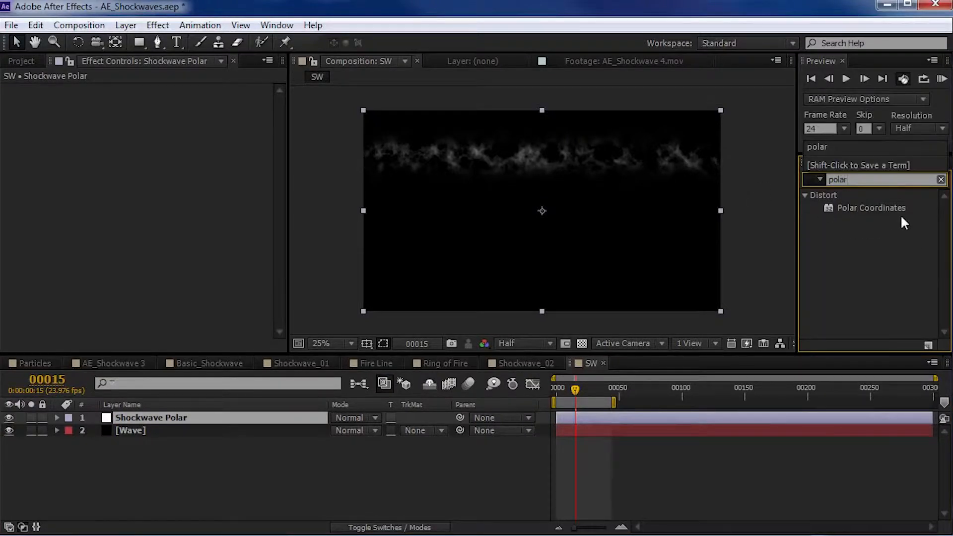
drag(866, 209, 154, 419)
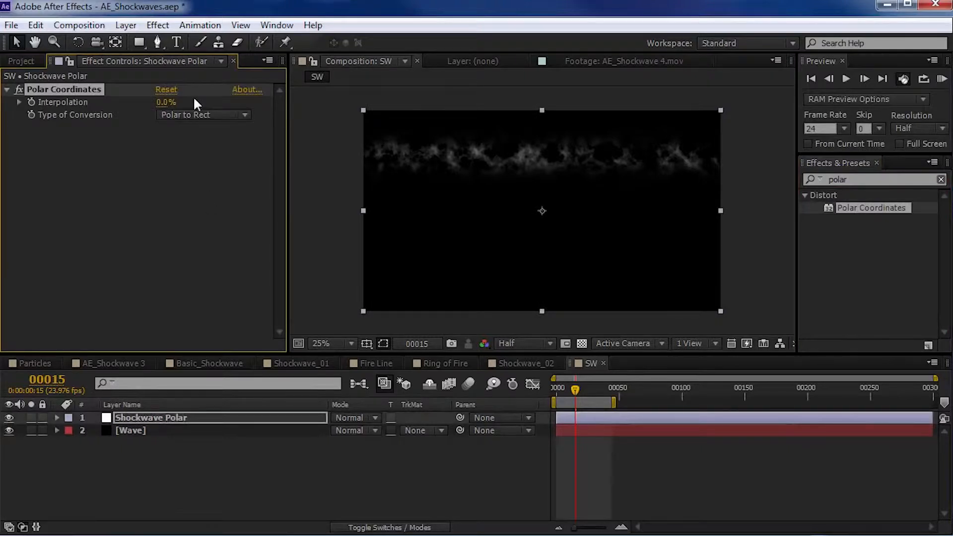
drag(161, 106, 307, 94)
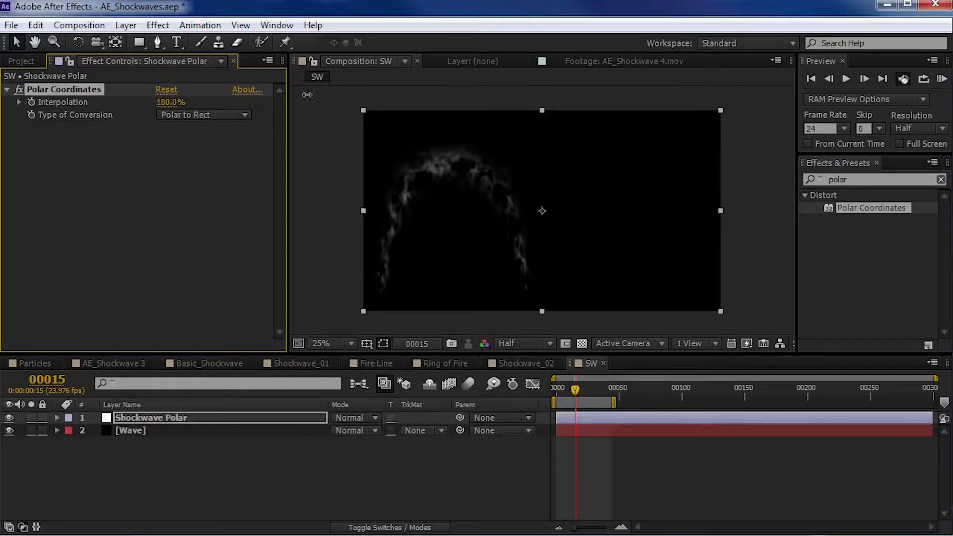
click(200, 119)
click(212, 132)
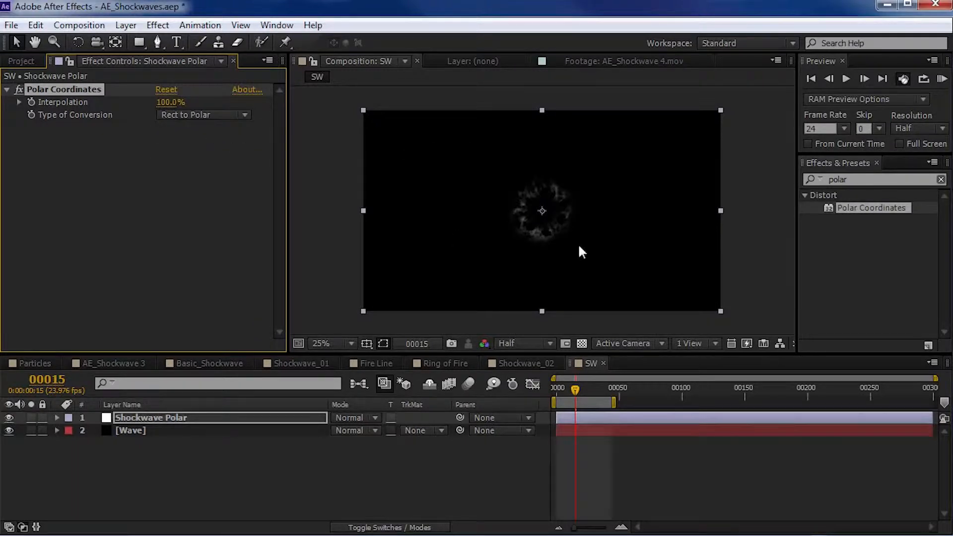
- Preview the circular shockwave enlarged, then scrub the Wave layer's animation up to frame 16
key(period)
drag(576, 388, 567, 387)
key(comma)
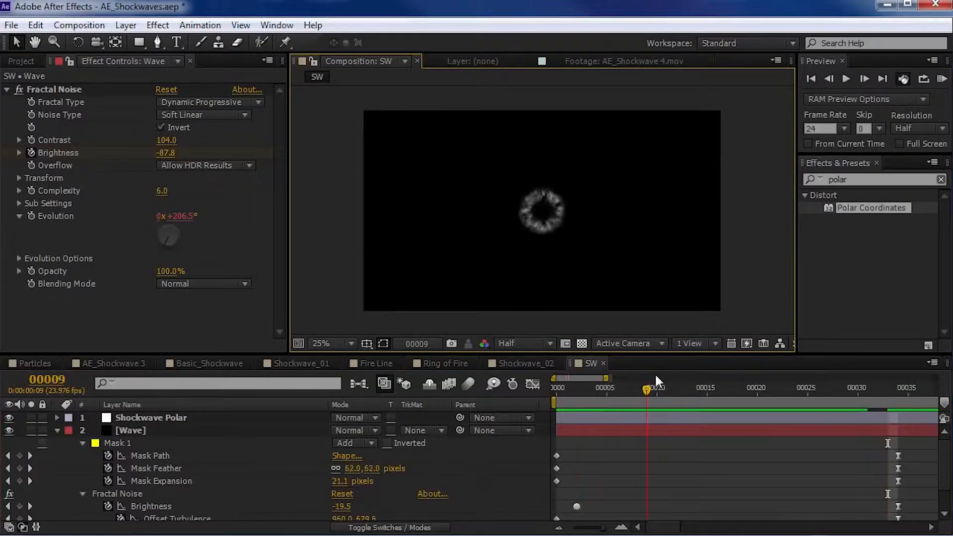
drag(656, 383, 707, 388)
click(58, 429)
click(157, 432)
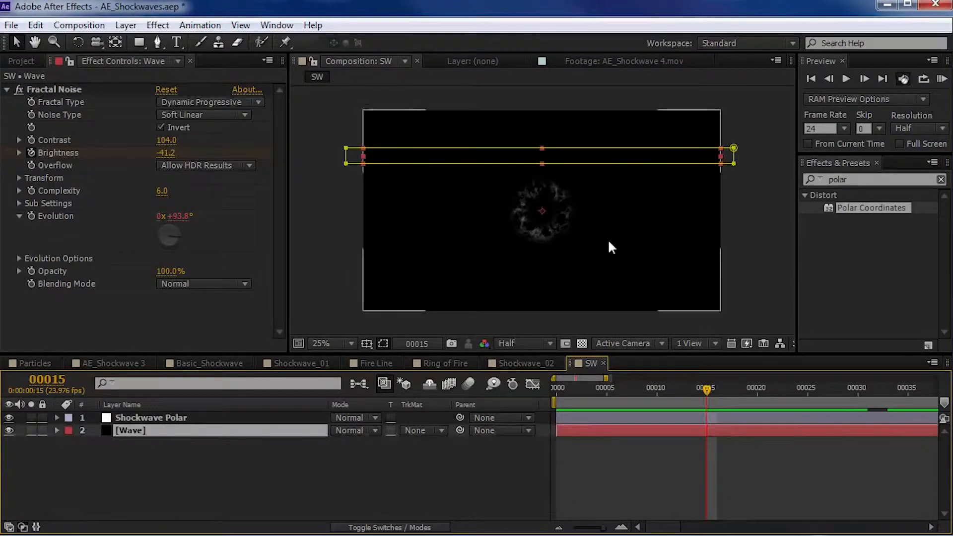
drag(635, 388, 718, 389)
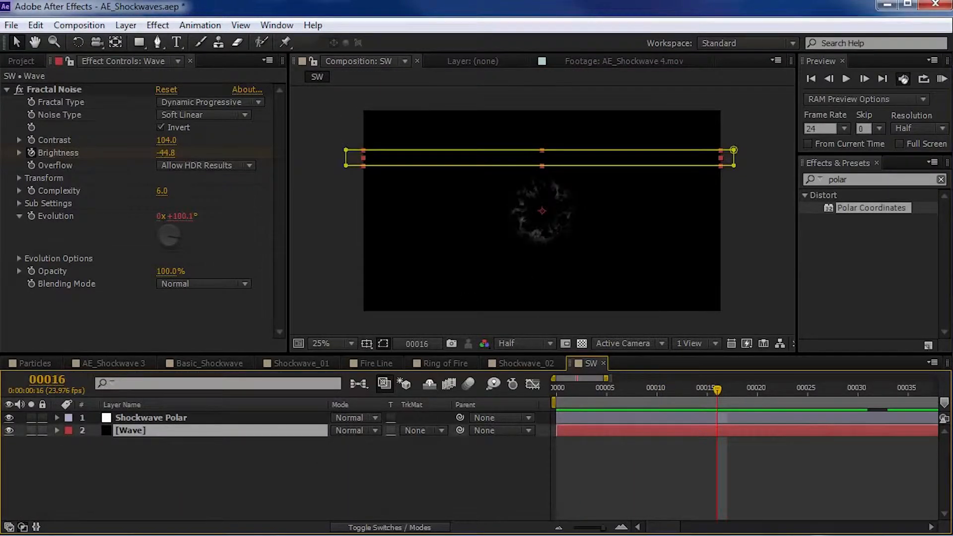
- Hide the Shockwave Polar adjustment layer and go to frame 10
click(8, 417)
drag(569, 386, 657, 436)
click(658, 441)
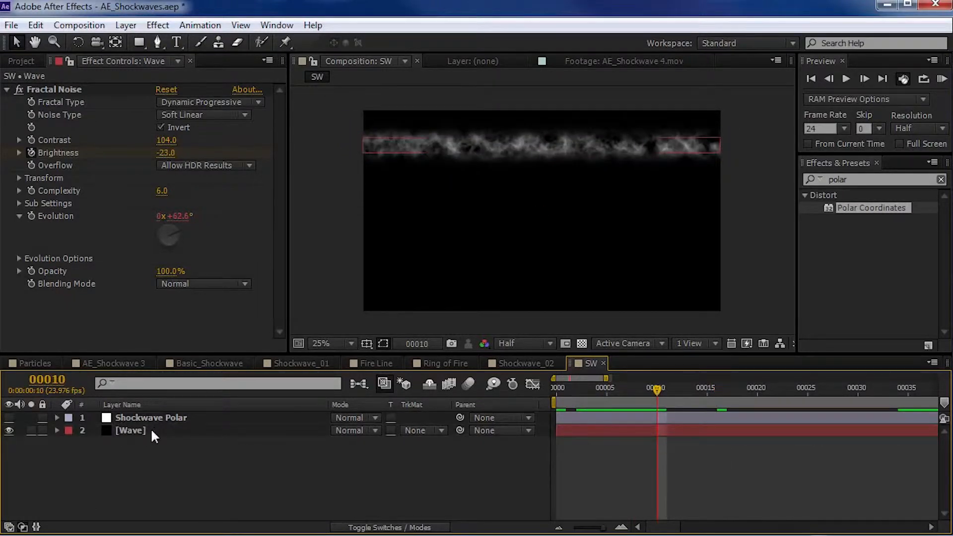
- Duplicate the Wave layer and set the upper copy's blending mode to Screen
click(150, 429)
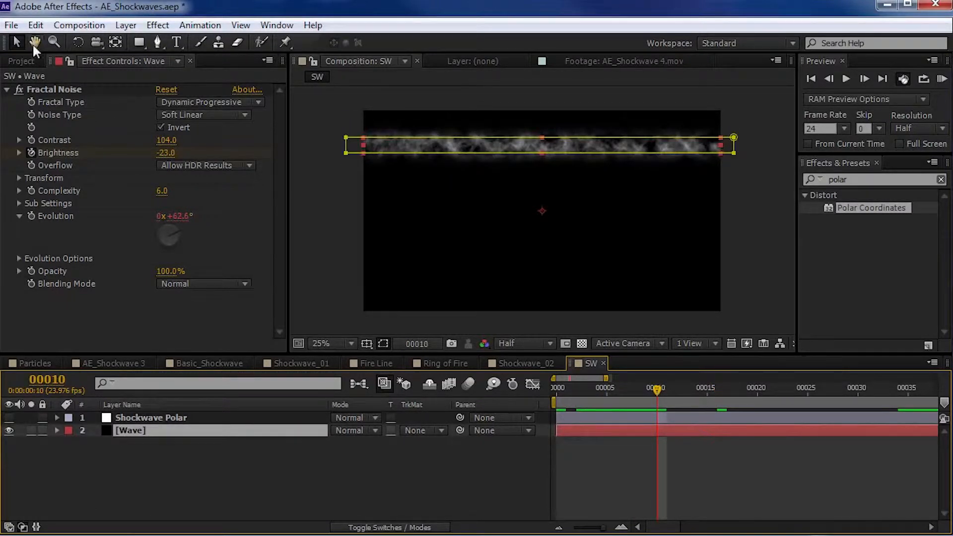
click(35, 25)
click(77, 184)
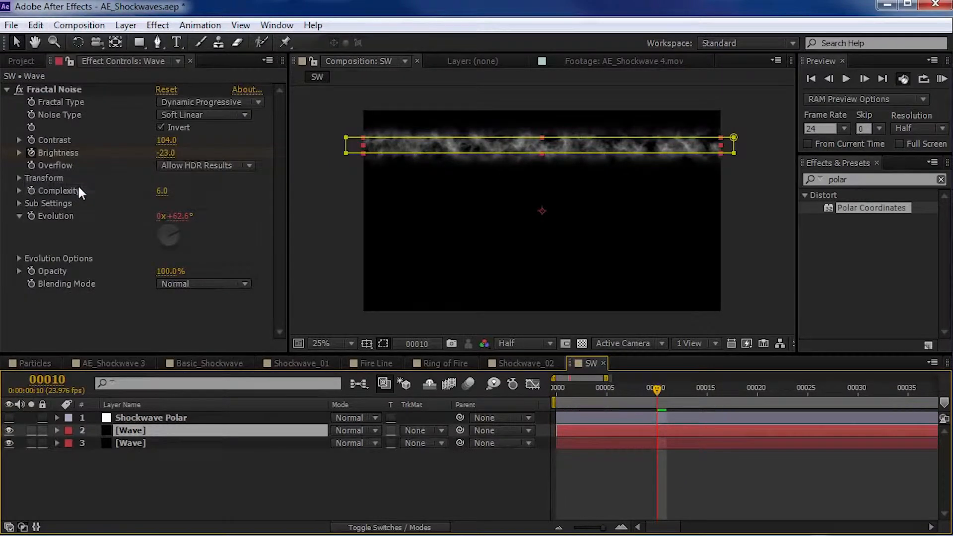
click(367, 419)
click(410, 339)
- Reveal the upper Wave copy's animated properties and move all its final keyframes earlier, to about frame 27
drag(620, 386, 709, 394)
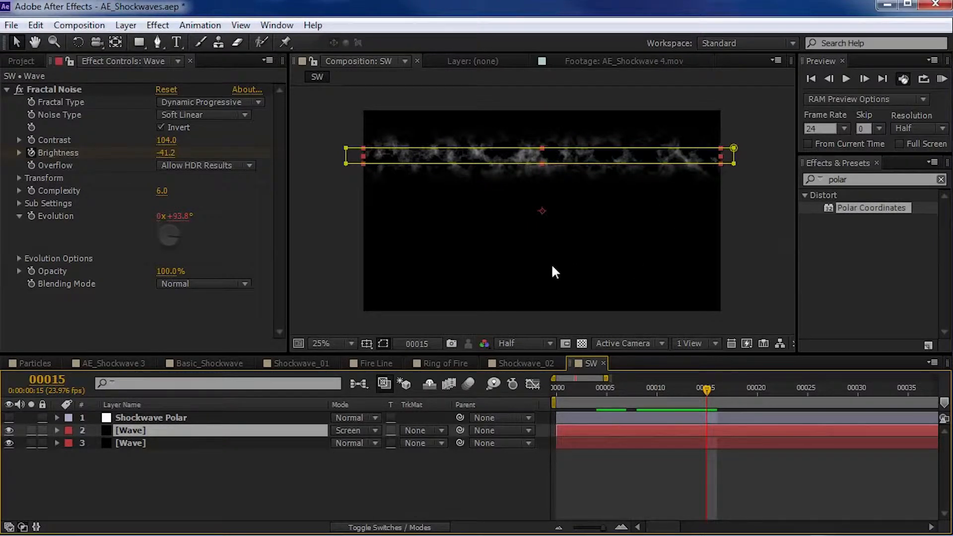
key(u)
key(minus)
key(minus)
mouse_move(585, 391)
mouse_down()
mouse_move(595, 388)
mouse_move(586, 389)
mouse_up()
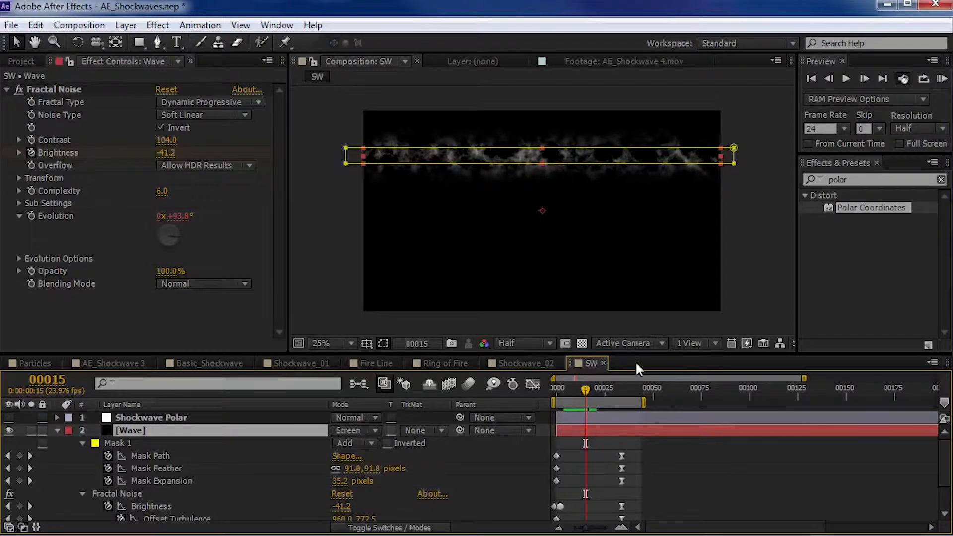
drag(637, 354, 638, 289)
drag(647, 380, 606, 454)
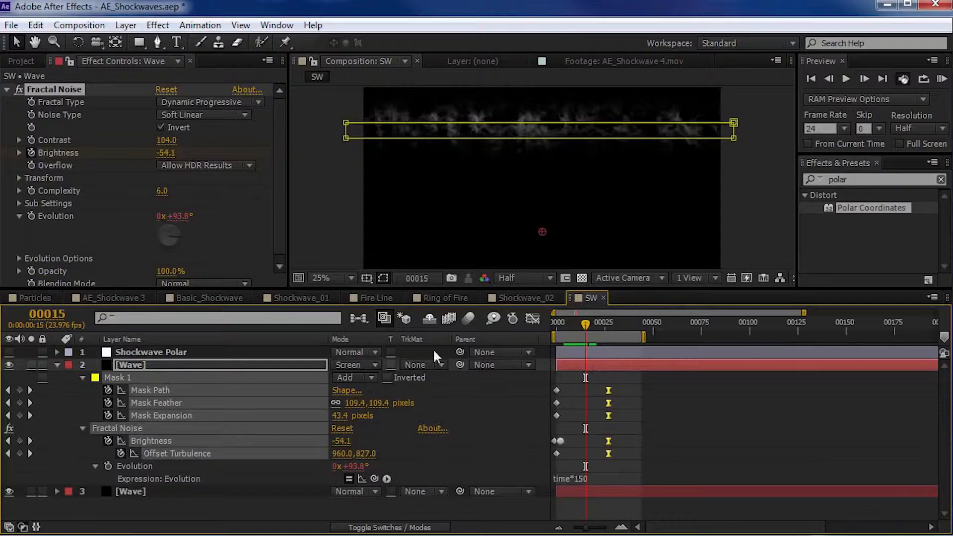
- Change the Random Seed in the Evolution Options of the upper Wave copy's Fractal Noise
scroll(272, 209, down, 2)
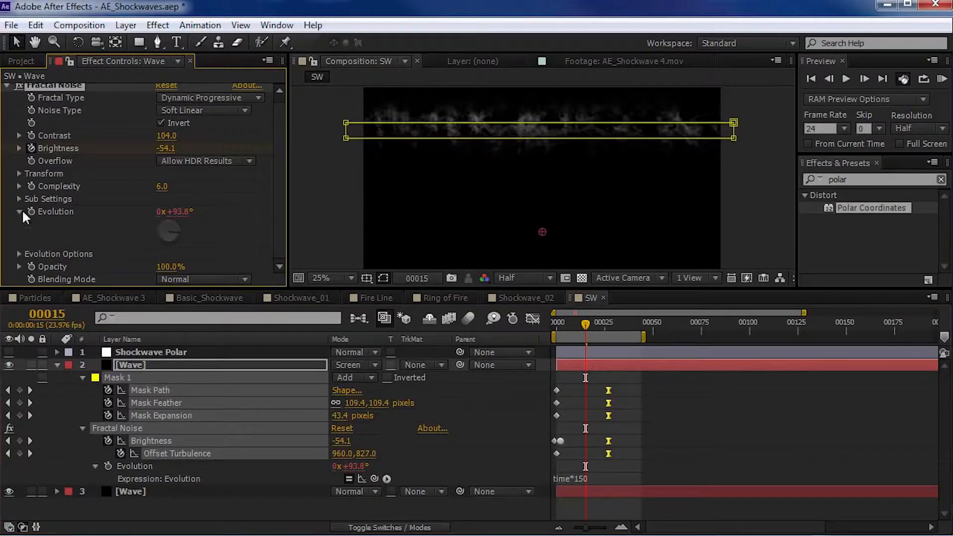
click(18, 254)
scroll(22, 261, down, 1)
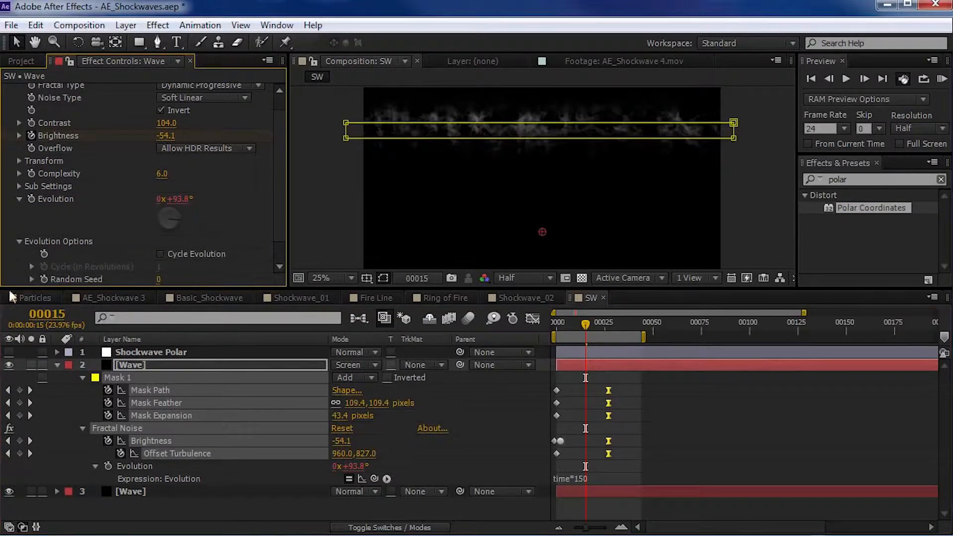
drag(157, 279, 167, 276)
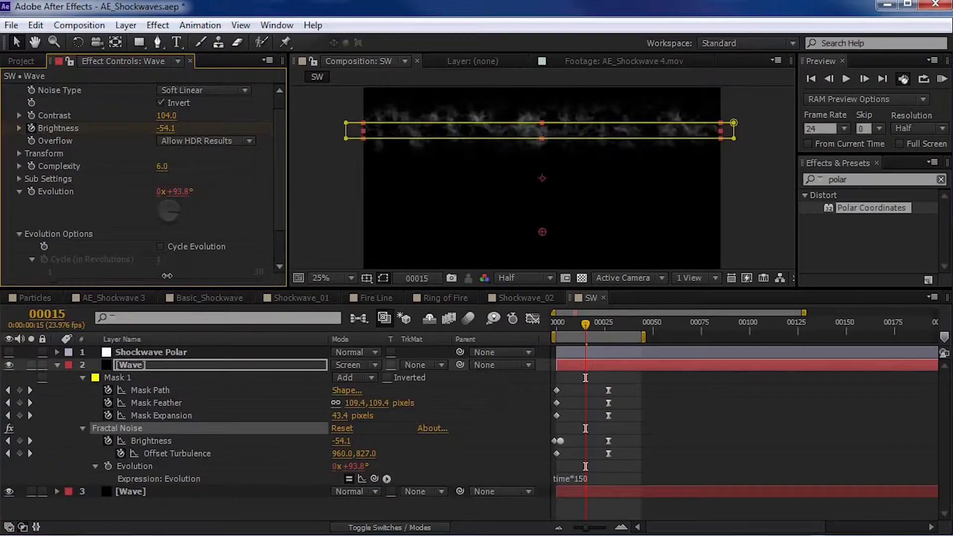
- Change the upper Wave copy's Evolution expression to time*250 and check the noise back at frame 10
click(559, 472)
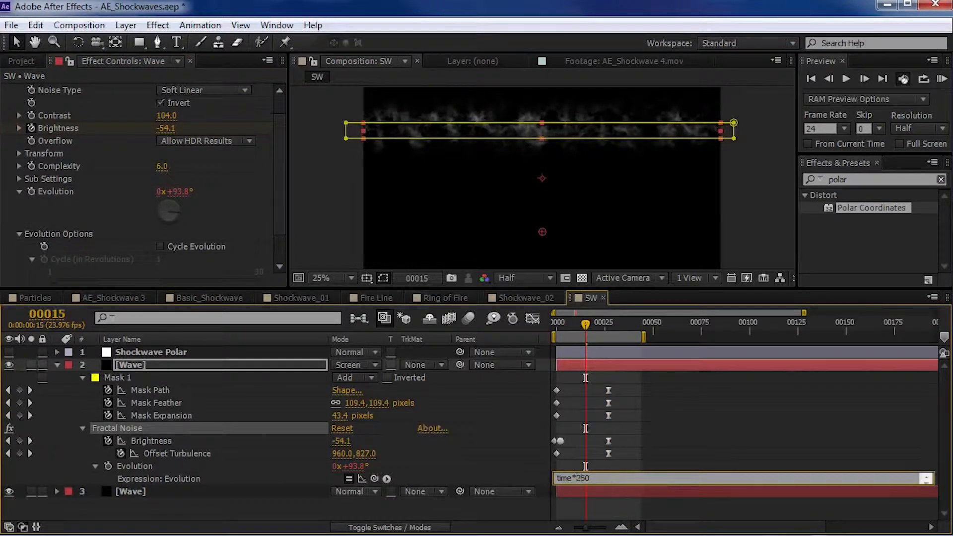
click(606, 466)
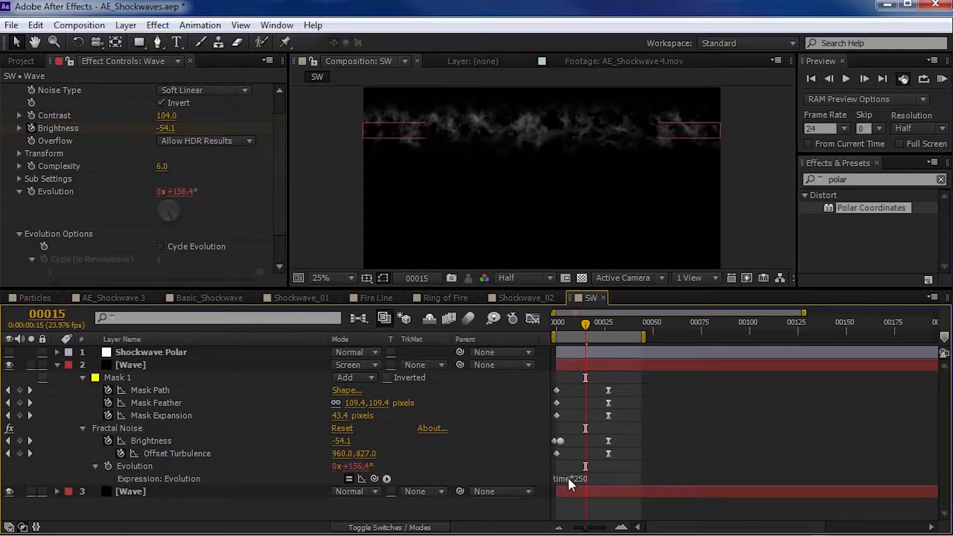
mouse_move(592, 326)
mouse_down()
mouse_move(605, 326)
mouse_move(574, 329)
mouse_up()
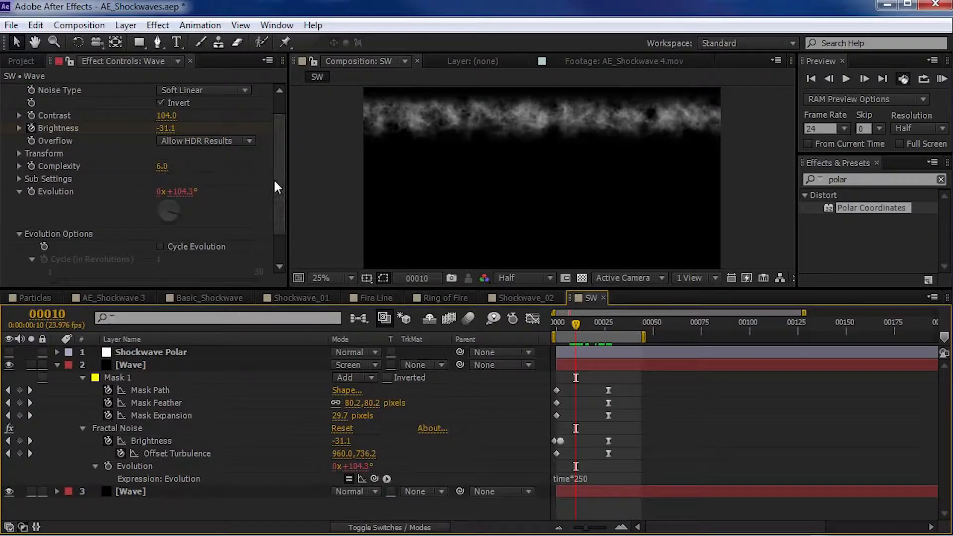
- Move the upper Wave copy's final Mask Feather keyframe earlier and increase the feather at the first keyframe
scroll(272, 187, up, 1)
click(171, 409)
click(578, 402)
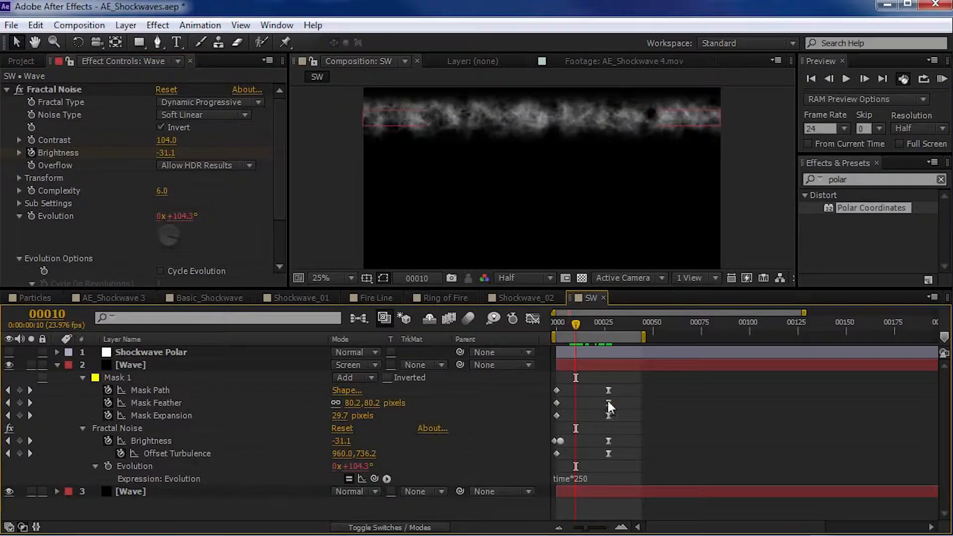
drag(608, 402, 590, 402)
drag(576, 323, 555, 337)
drag(372, 403, 385, 405)
drag(556, 326, 581, 325)
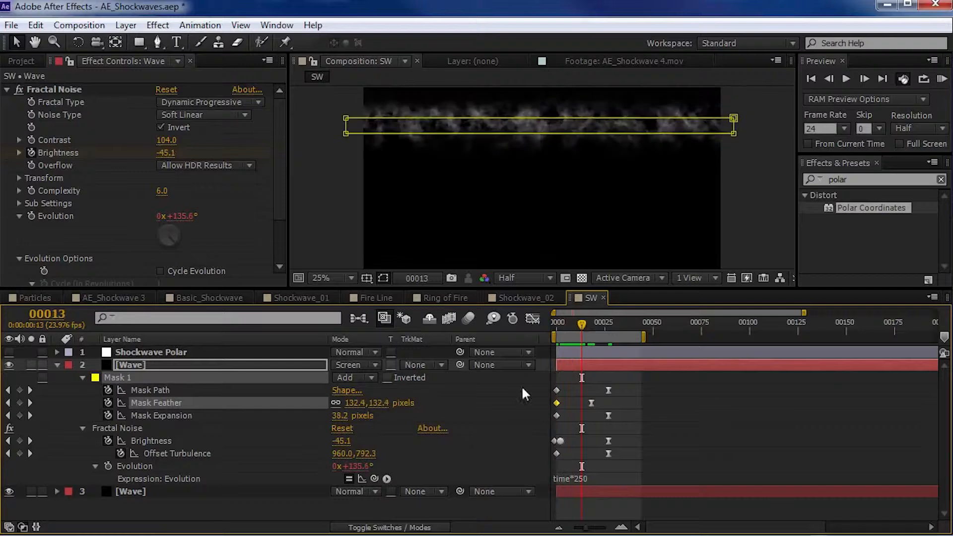
- At frame 27, move the upper Wave copy's final Offset Turbulence point straight down, below the composition's lower edge
click(160, 452)
click(747, 413)
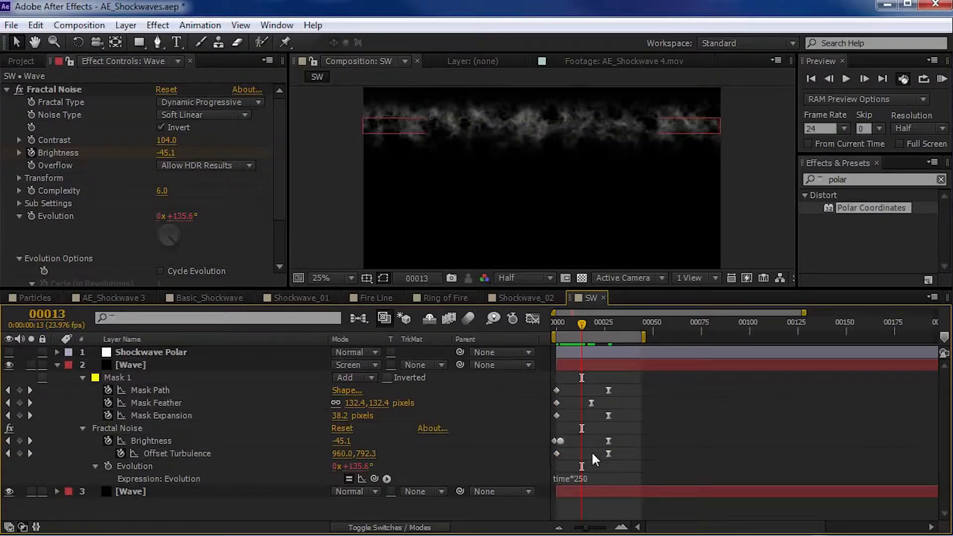
click(608, 453)
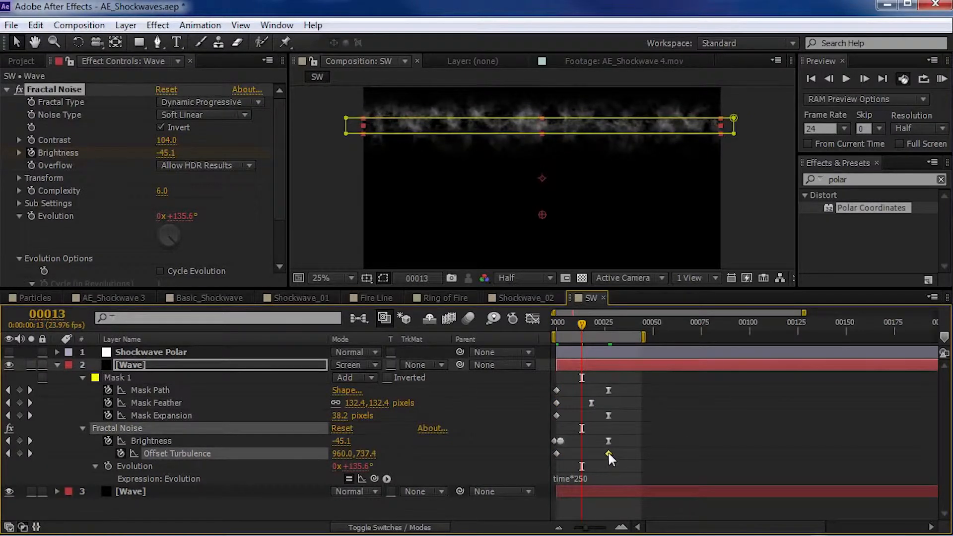
click(609, 321)
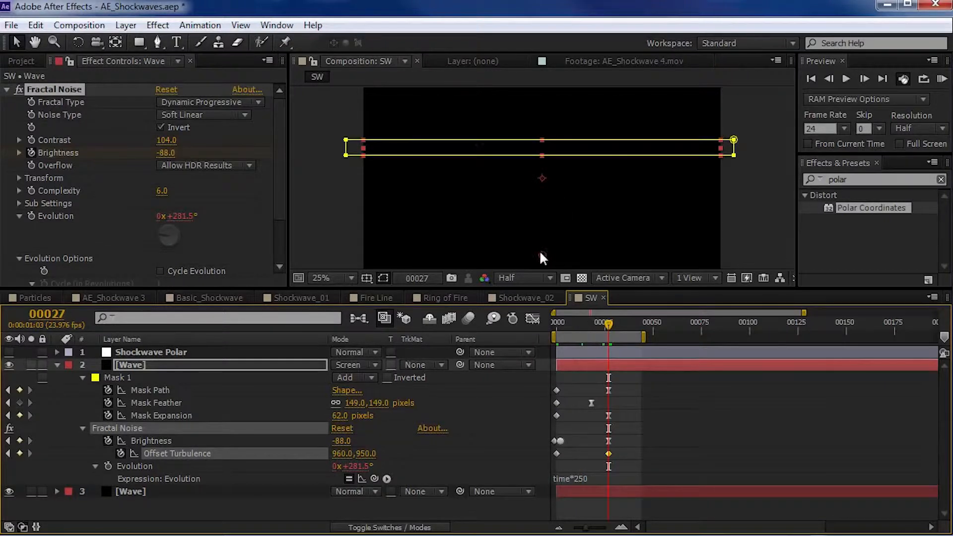
drag(542, 275, 542, 288)
drag(567, 248, 565, 174)
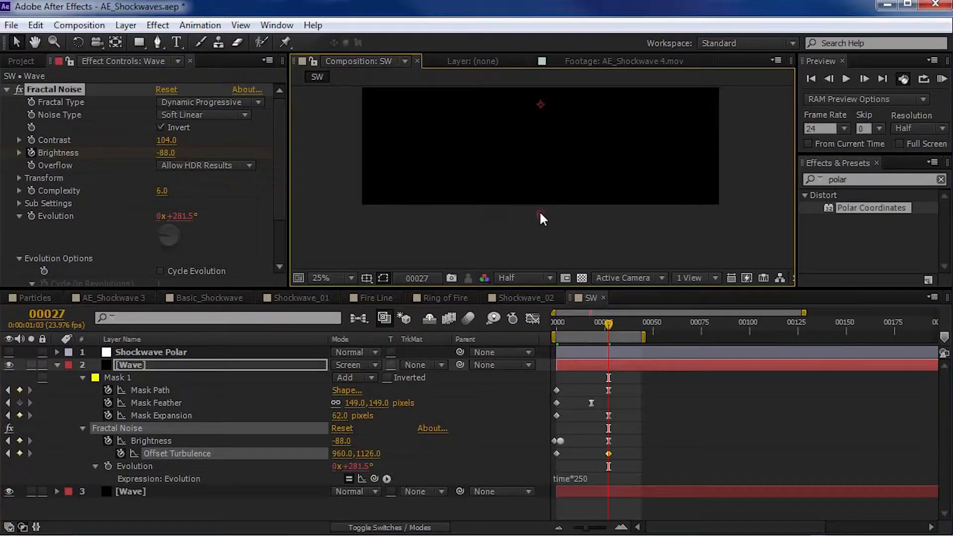
drag(540, 234, 540, 236)
scroll(577, 151, down, 1)
drag(579, 151, 571, 178)
- Preview the combined wave animation from frame 10, at normal size and enlarged to 50%
drag(607, 326, 576, 321)
scroll(563, 178, up, 1)
drag(584, 163, 604, 169)
key(KP_0)
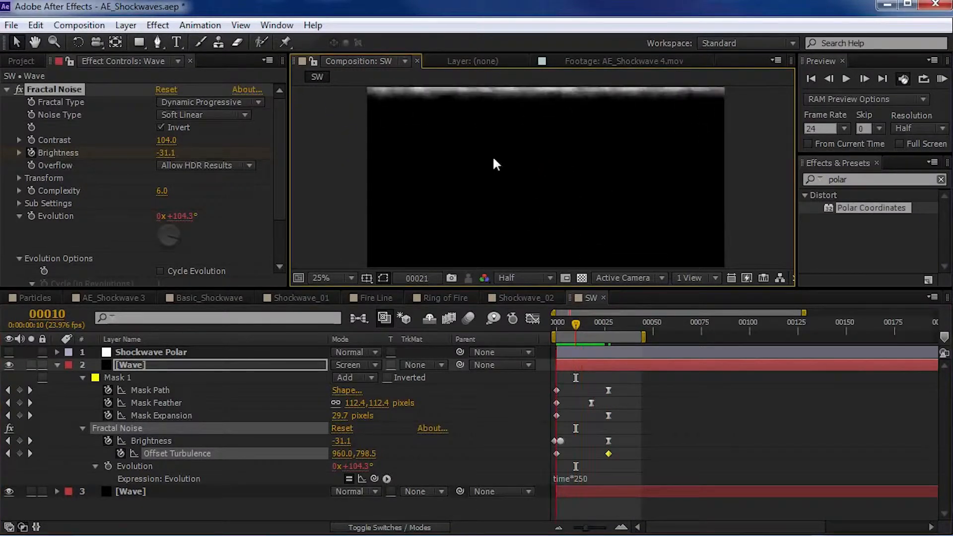
key(space)
drag(554, 136, 549, 153)
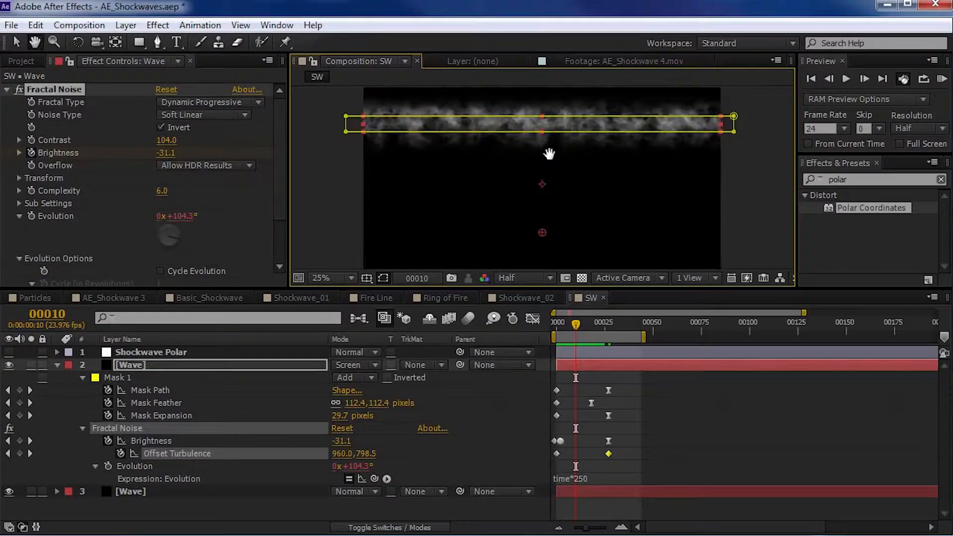
scroll(548, 154, up, 1)
key(KP_0)
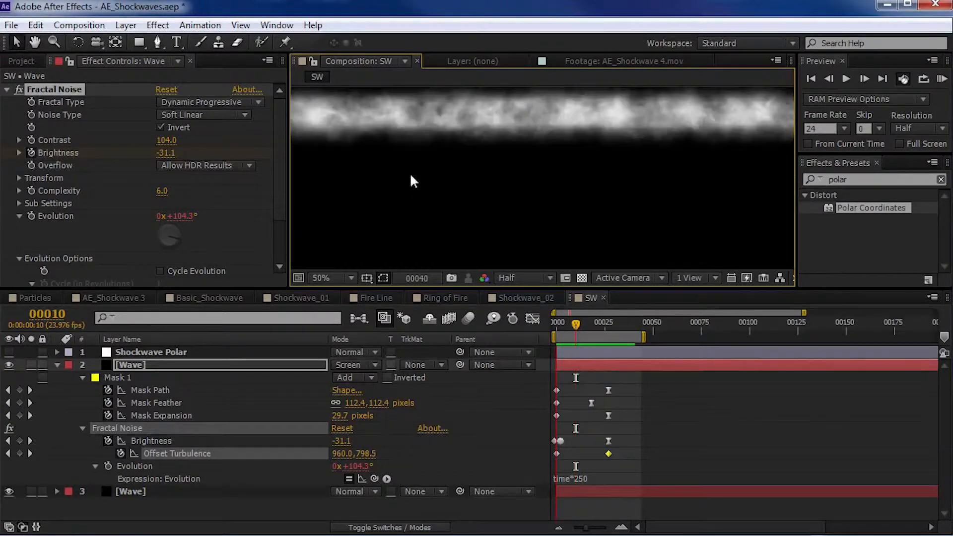
key(space)
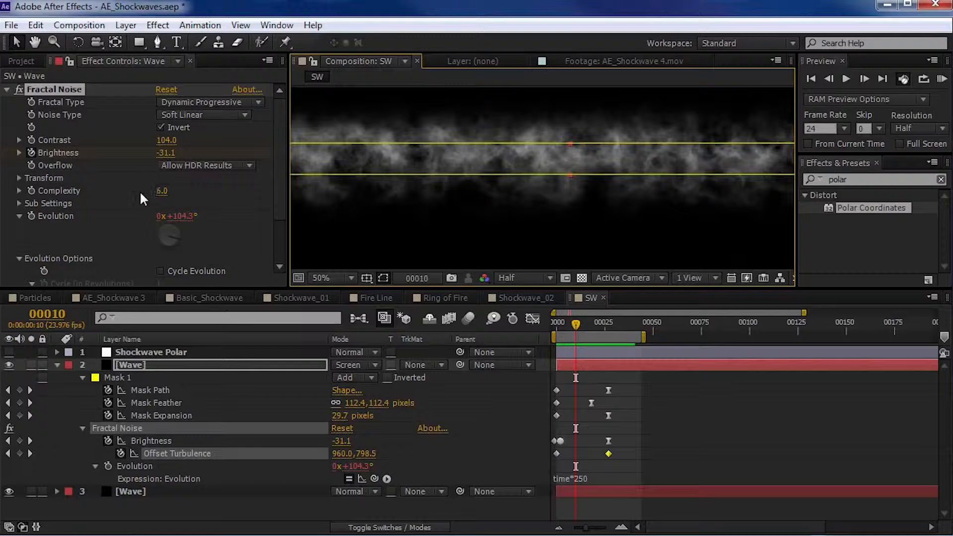
- Set the upper Wave copy's Fractal Noise Complexity to 11.2 and solo that layer
drag(162, 190, 331, 183)
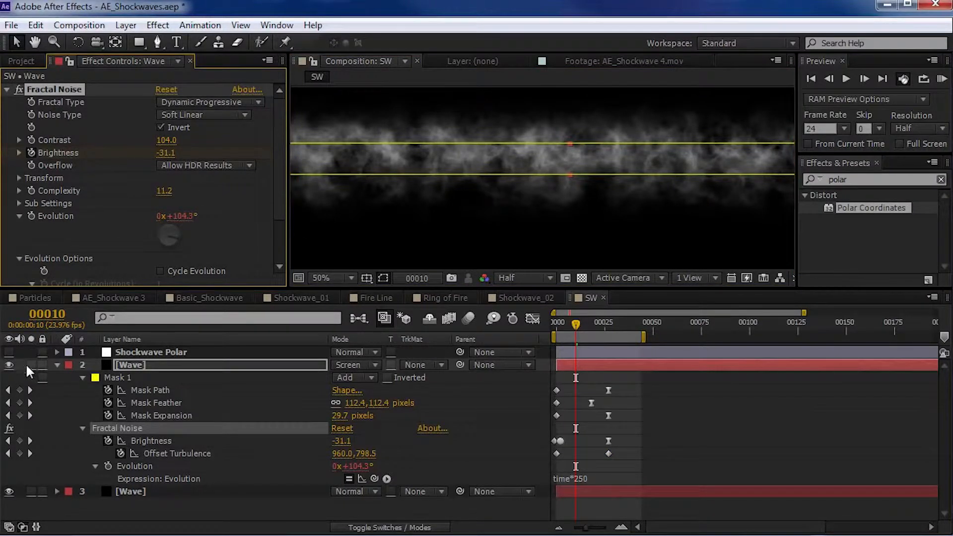
click(30, 364)
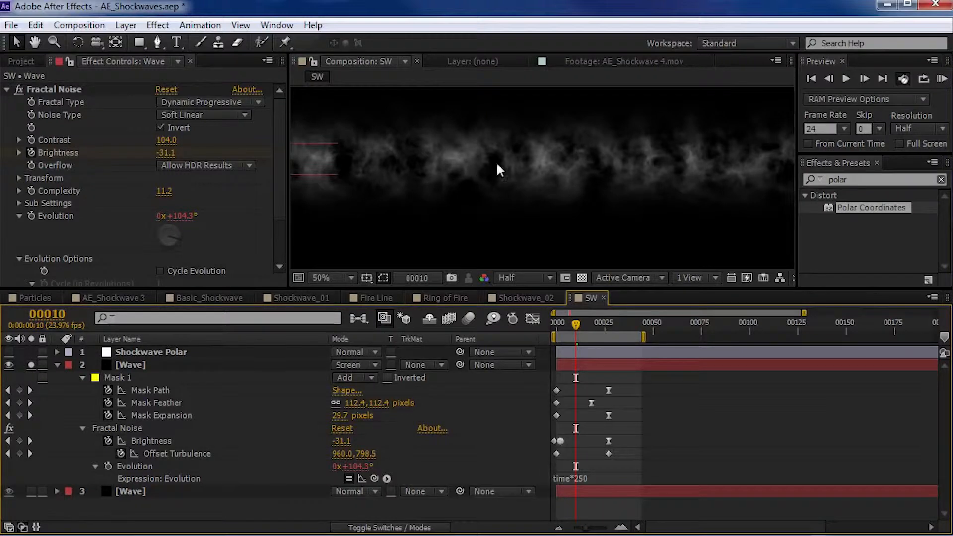
- Set the soloed Wave copy's Fractal Noise Scale to 128 and Contrast to 44, previewing the animation after each change
click(20, 178)
mouse_move(167, 216)
mouse_down()
mouse_move(198, 211)
mouse_move(186, 210)
mouse_up()
scroll(457, 164, down, 2)
key(KP_0)
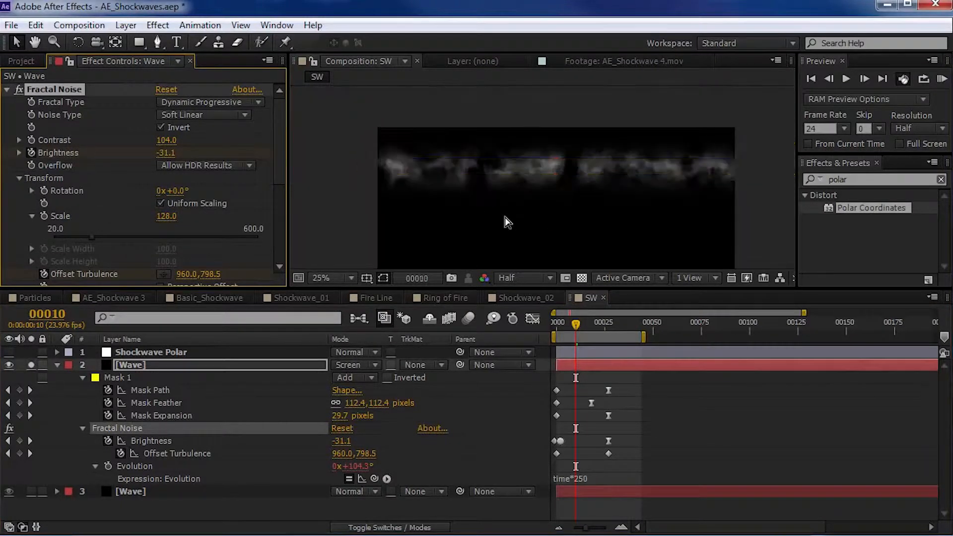
drag(168, 141, 131, 149)
key(KP_0)
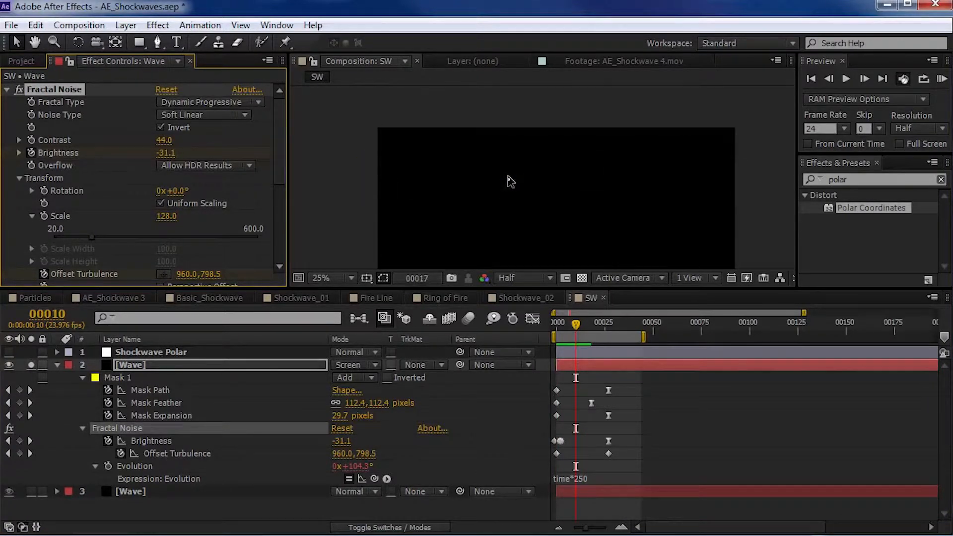
- Unsolo the upper Wave copy and check both wave layers together around frame 10
click(29, 365)
click(30, 365)
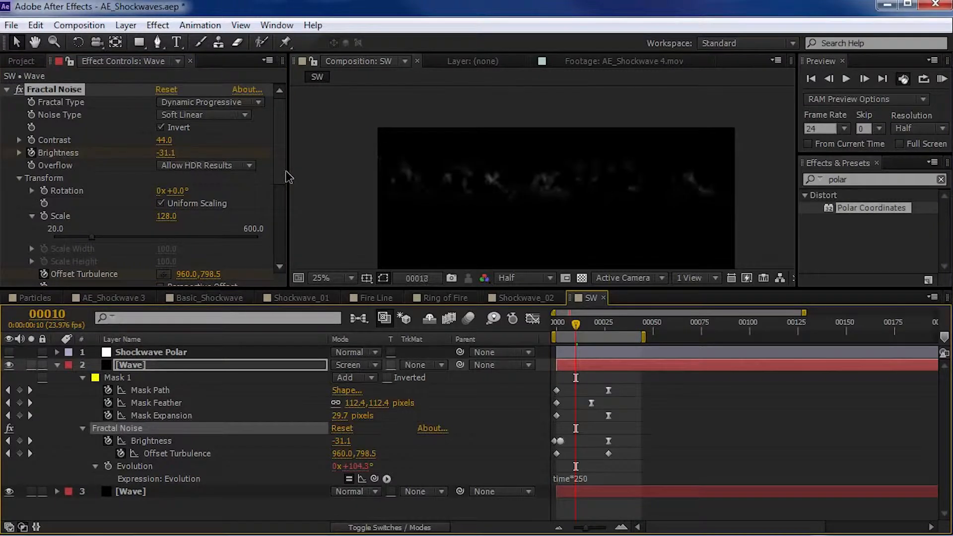
click(595, 323)
drag(596, 325, 576, 325)
click(649, 379)
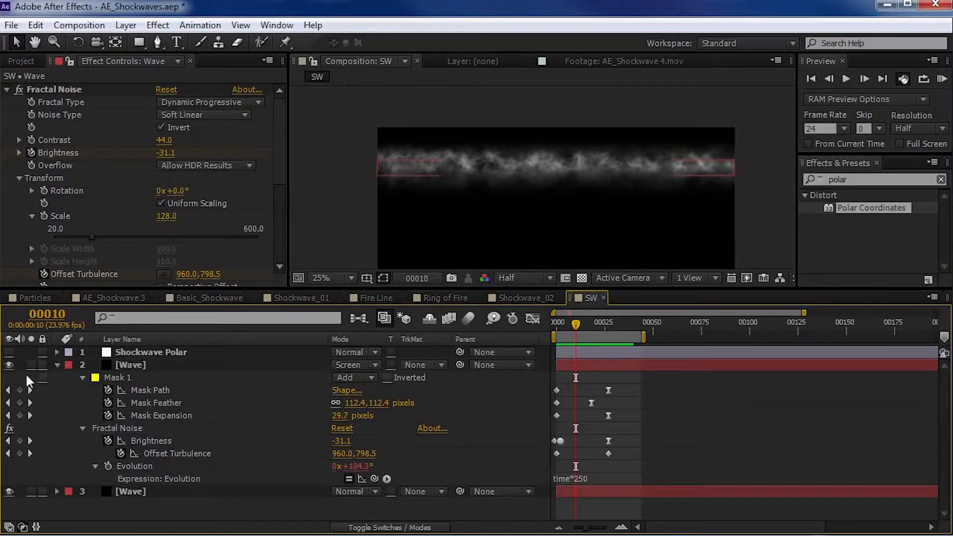
- Duplicate the bottom Wave layer, place the copy above the other Wave layers, and set its blending mode to Screen
click(56, 365)
click(130, 377)
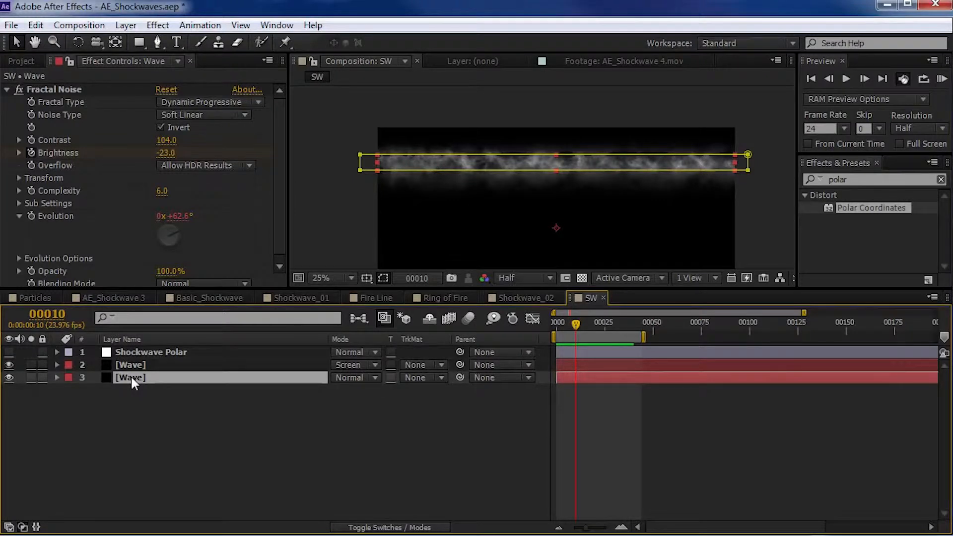
key(ctrl+d)
drag(132, 376, 321, 362)
click(349, 361)
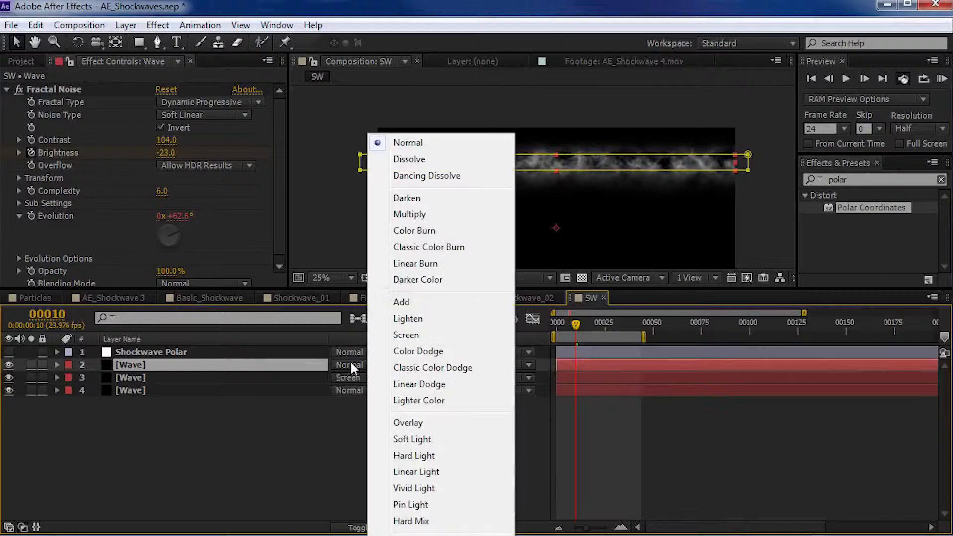
click(398, 336)
- Solo the new top Wave copy and raise its Fractal Noise Random Seed at frame 15 to vary the pattern
click(31, 365)
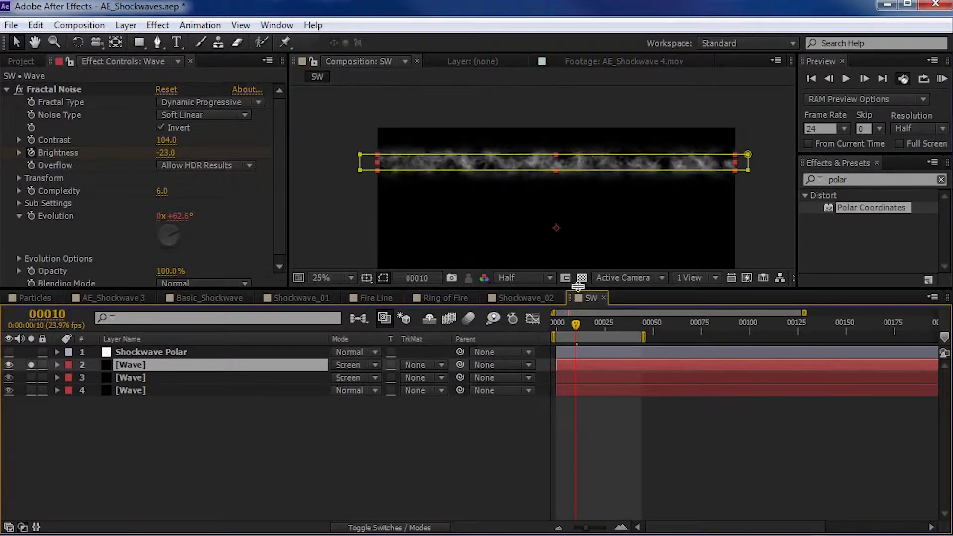
mouse_move(574, 326)
mouse_down()
mouse_move(595, 332)
mouse_move(585, 325)
mouse_up()
scroll(535, 190, up, 1)
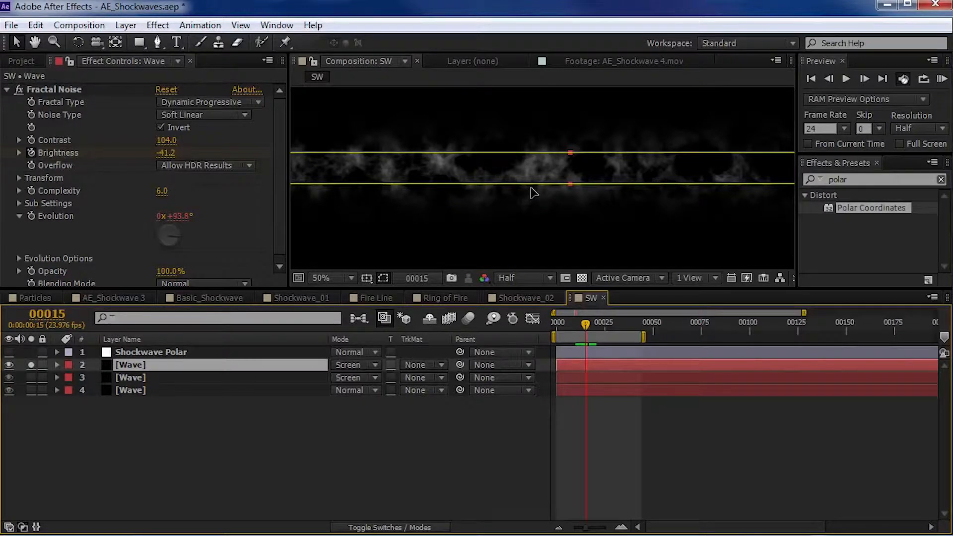
scroll(80, 224, down, 1)
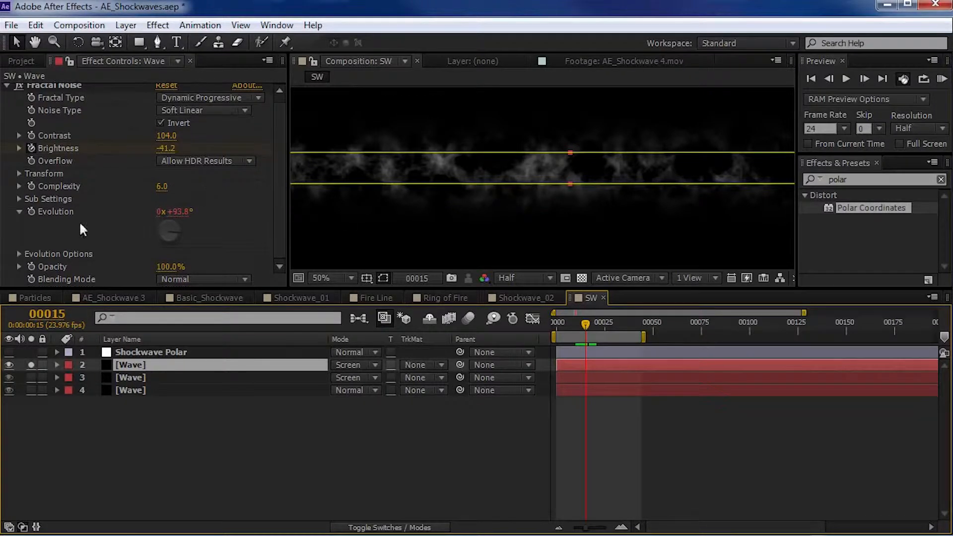
click(19, 254)
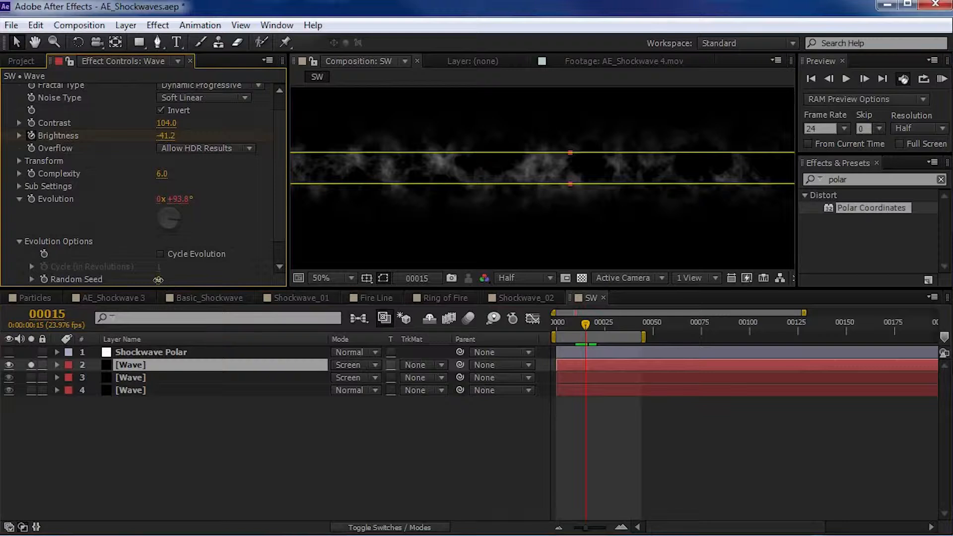
drag(159, 282, 180, 274)
scroll(157, 183, up, 3)
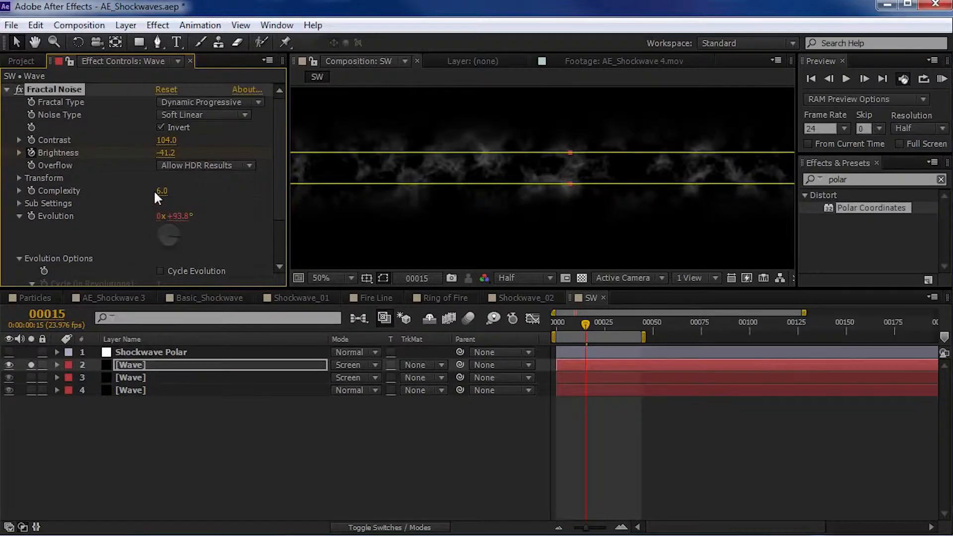
- Find the CC Glass effect and apply it to the top Wave copy after Fractal Noise
drag(881, 182, 741, 191)
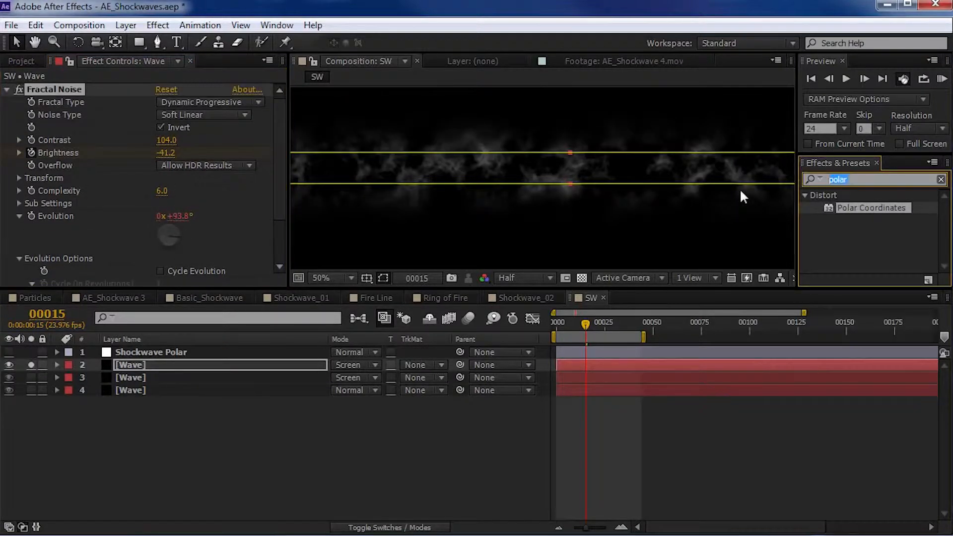
text(glass)
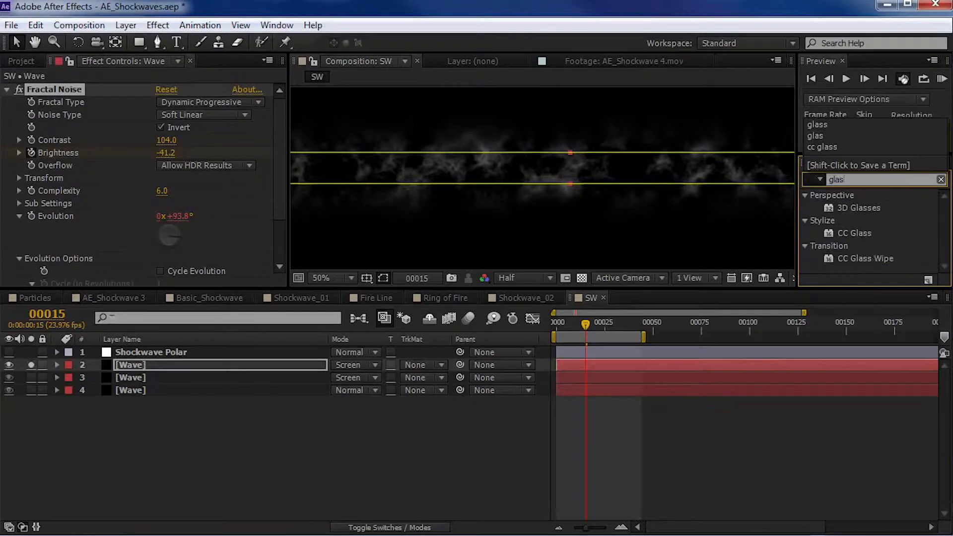
click(855, 234)
click(278, 160)
click(6, 89)
mouse_move(855, 234)
mouse_down()
mouse_move(207, 163)
mouse_move(28, 126)
mouse_up()
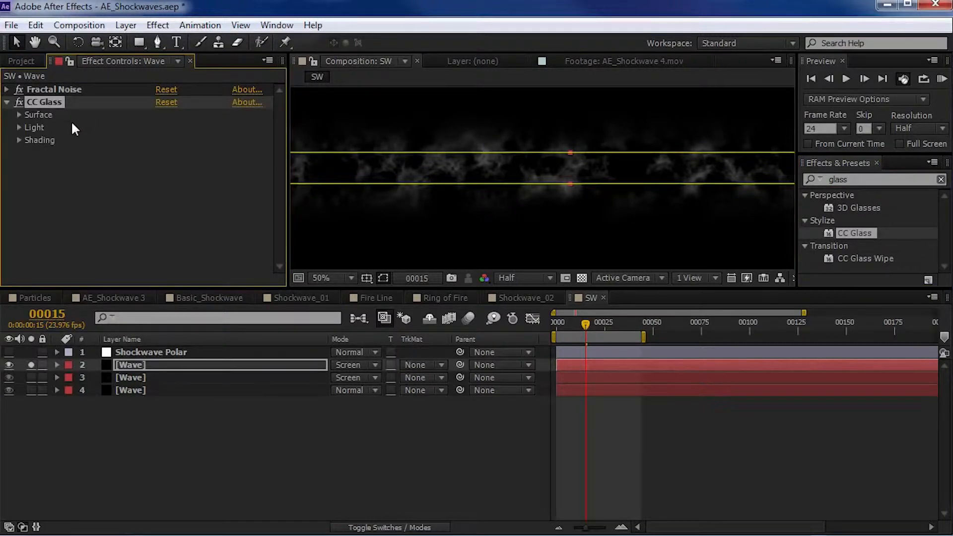
- Set the top Wave copy's CC Glass Bump Map to None and Displacement to -190
click(19, 115)
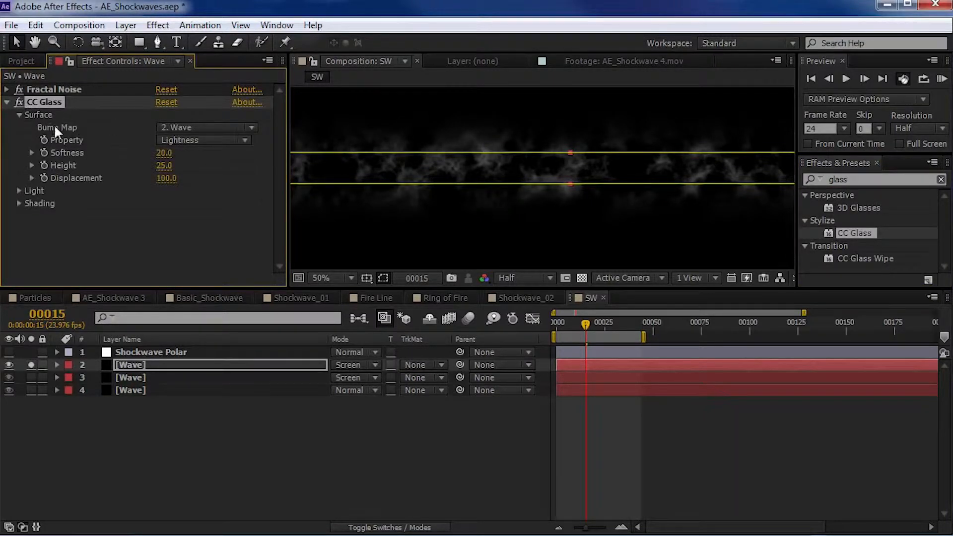
click(219, 128)
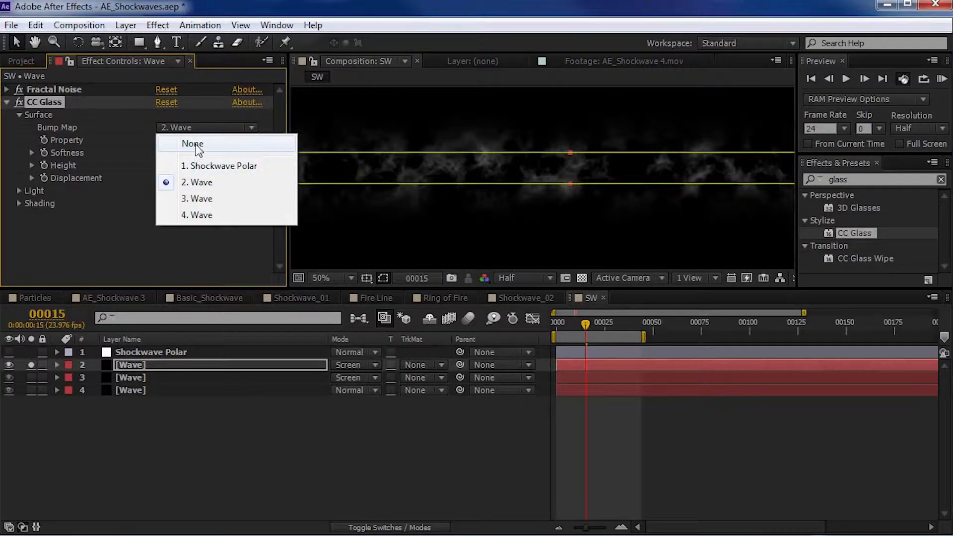
click(197, 145)
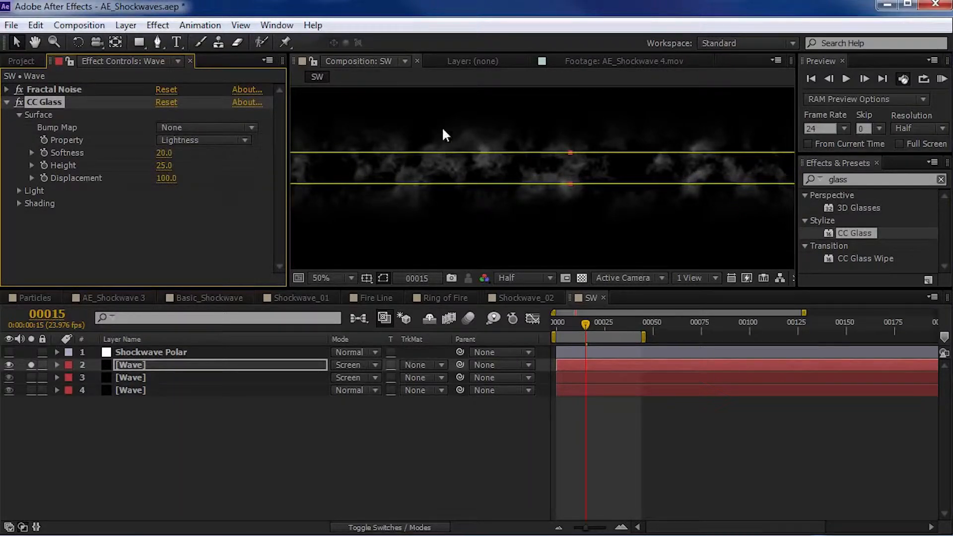
scroll(421, 149, up, 2)
drag(172, 184, 56, 189)
drag(165, 186, 135, 178)
scroll(666, 263, down, 2)
- Preview the soloed glass-distorted wave around frames 9 and 10, at 50% and enlarged to 100%
mouse_move(585, 331)
mouse_down()
mouse_move(565, 330)
mouse_move(574, 328)
mouse_up()
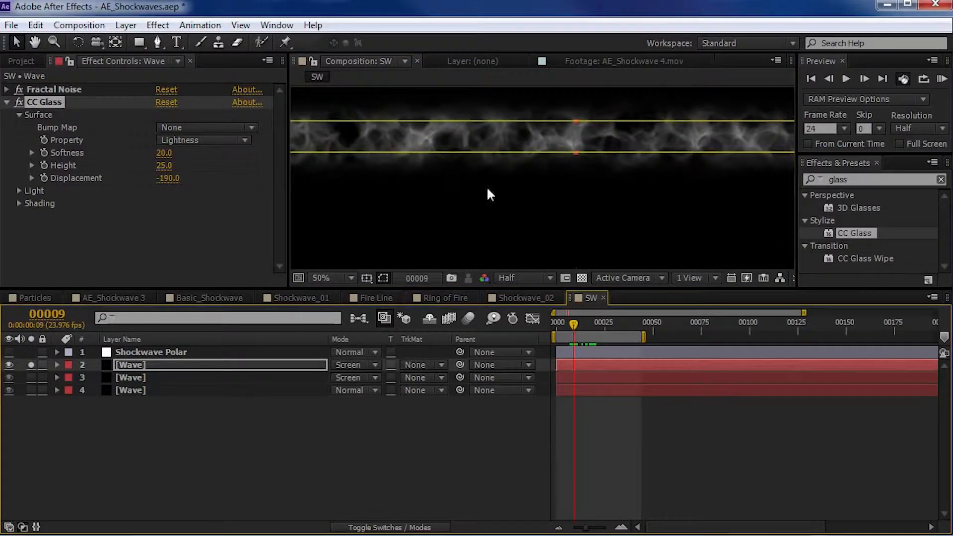
key(KP_0)
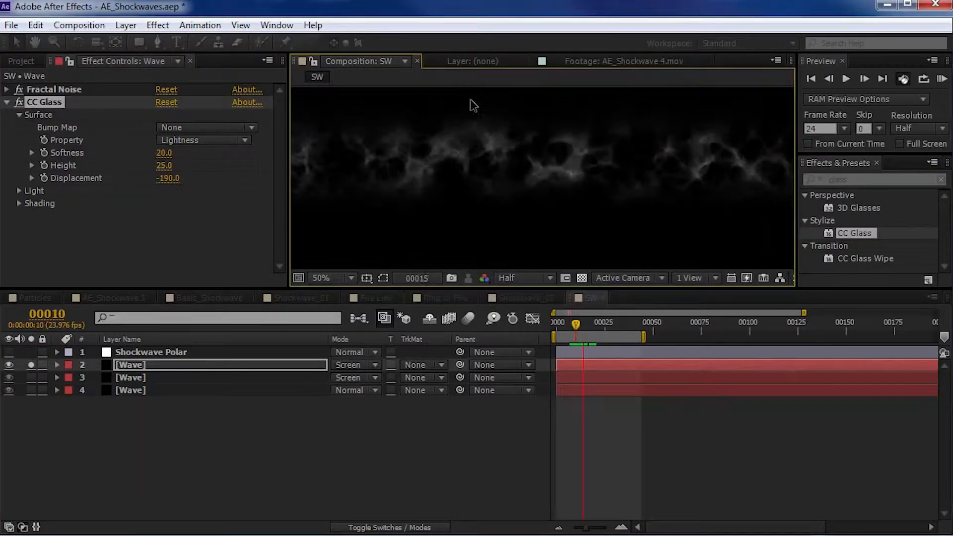
drag(574, 326, 575, 325)
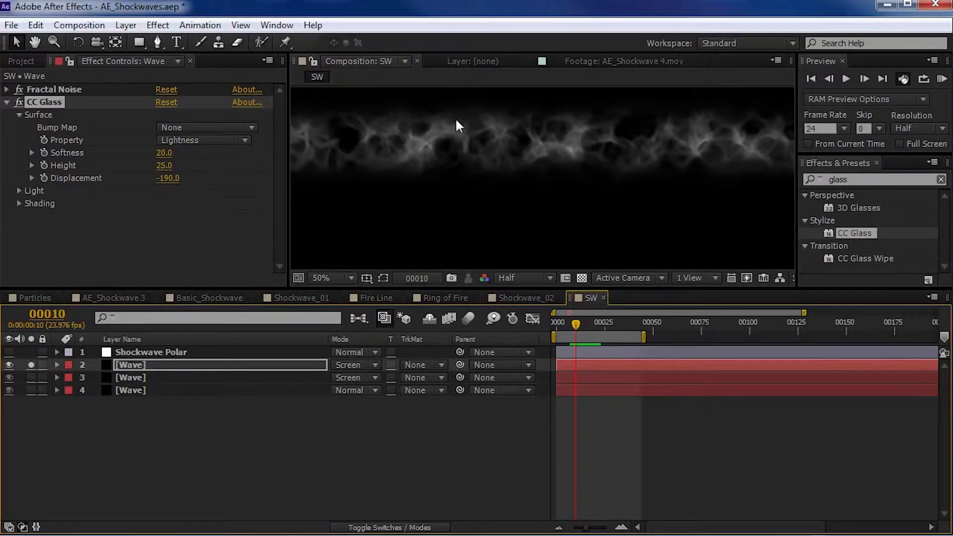
scroll(458, 120, up, 1)
key(space)
drag(473, 135, 520, 186)
key(KP_0)
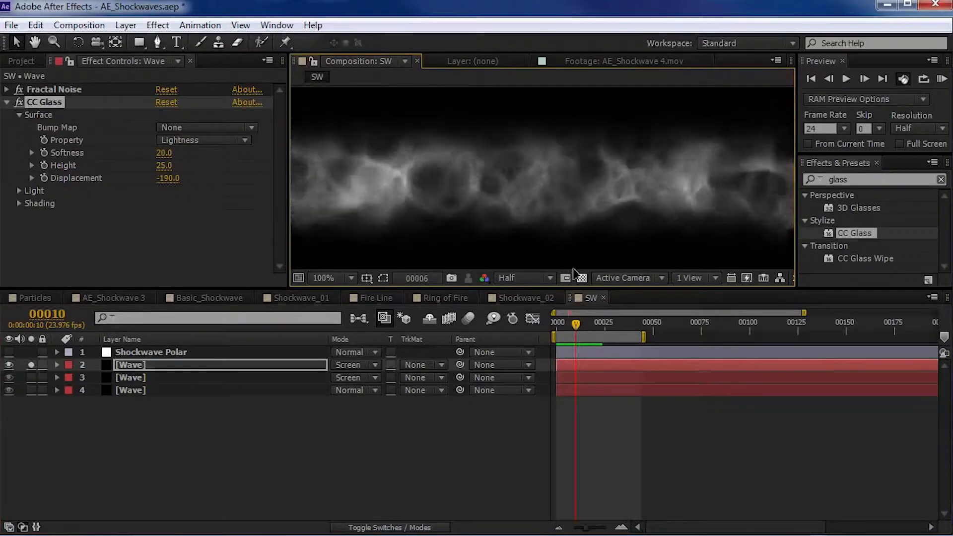
key(space)
- Unsolo the top Wave copy and set the bottom Wave layer's Fractal Noise Contrast to 221
click(149, 428)
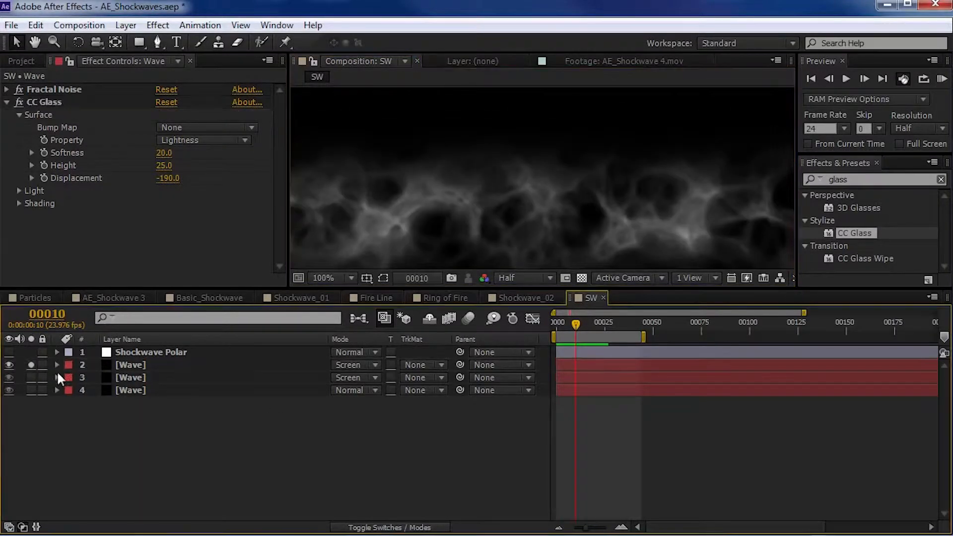
click(30, 365)
scroll(602, 186, down, 2)
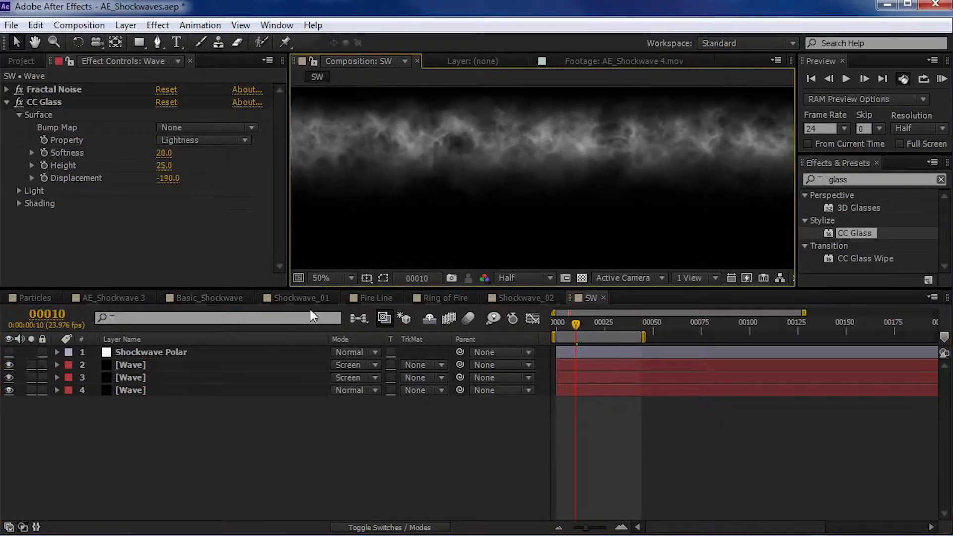
click(7, 375)
click(66, 388)
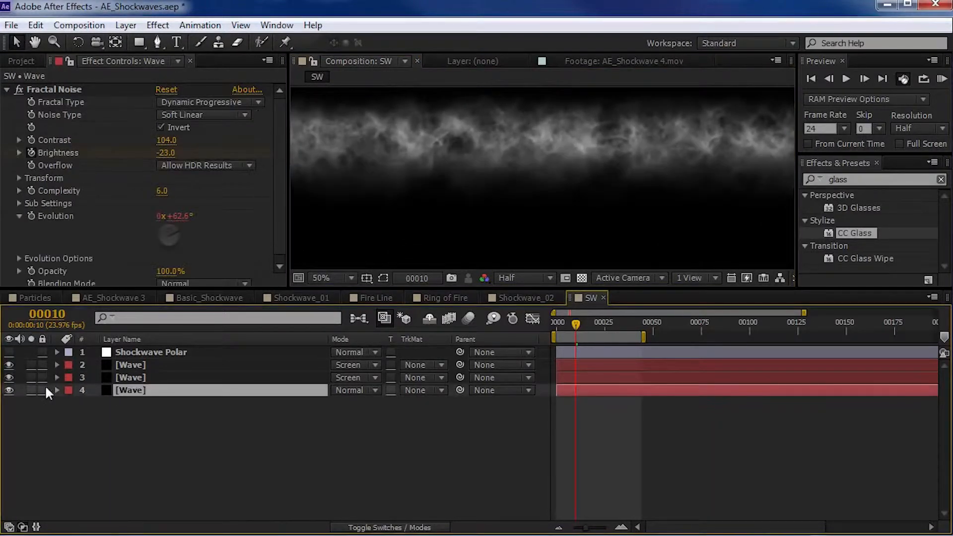
drag(168, 140, 248, 141)
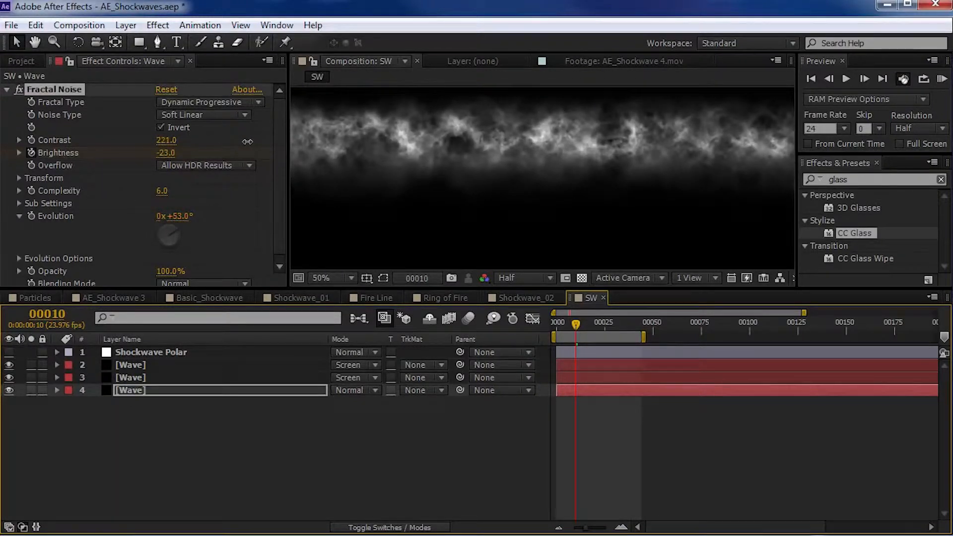
- Reveal the top Wave copy's keyframes and move all its final keyframes later, to just past frame 50
click(135, 368)
mouse_move(590, 325)
mouse_down()
mouse_move(572, 324)
mouse_move(582, 324)
mouse_up()
key(minus)
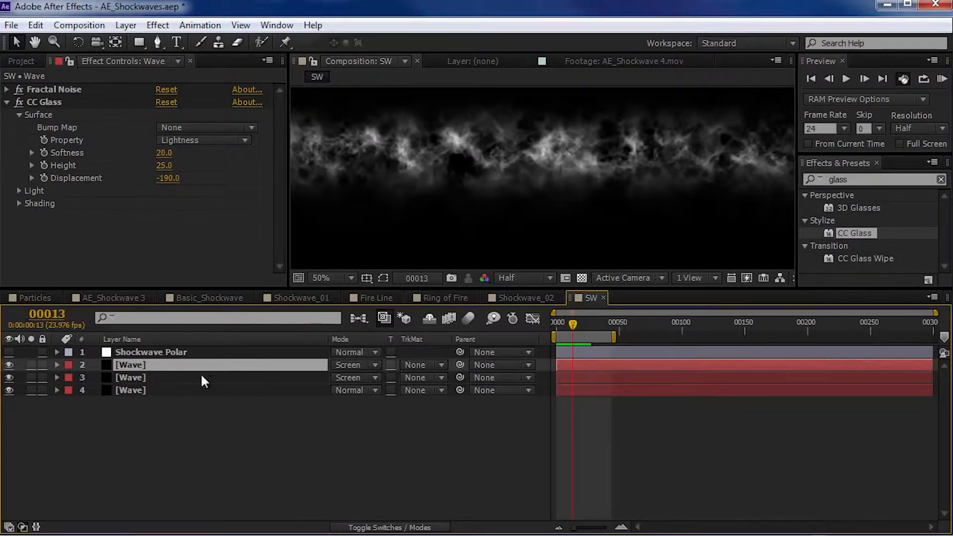
key(u)
key(u)
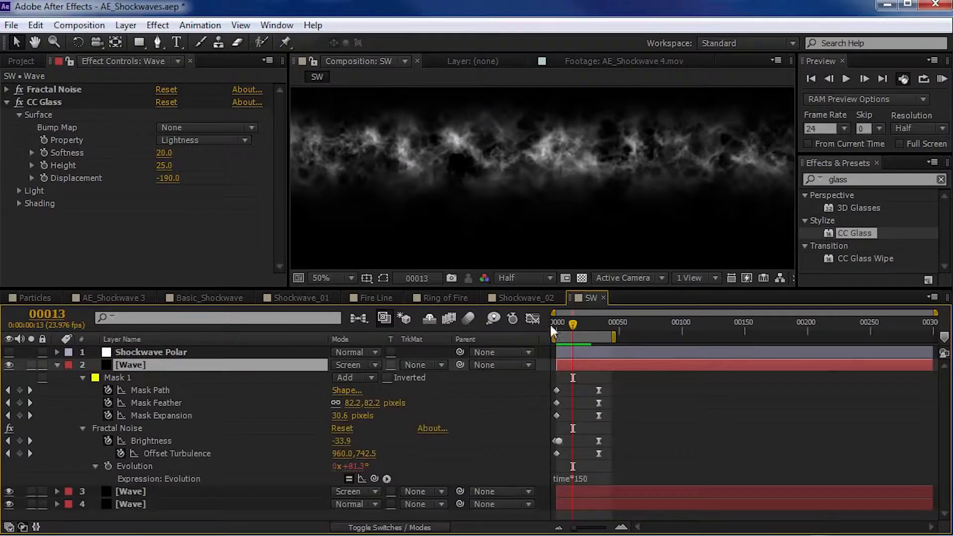
drag(573, 324, 586, 323)
drag(608, 383, 622, 449)
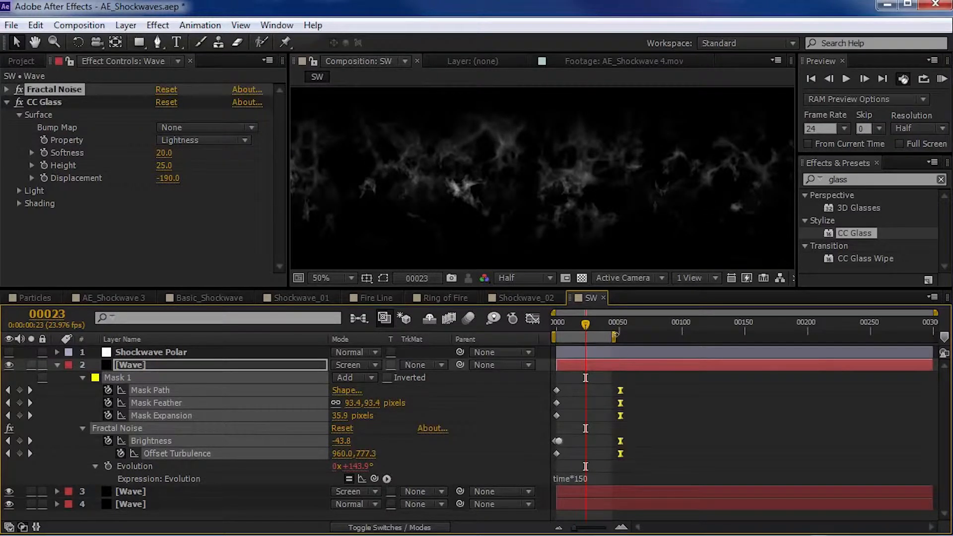
- Extend the work area to about frame 75, fine-tune the top Wave copy's final keyframe timing, and preview the result
drag(615, 337, 651, 337)
drag(623, 389, 630, 390)
mouse_move(578, 319)
mouse_down()
mouse_move(556, 324)
mouse_move(577, 329)
mouse_up()
drag(628, 393, 623, 393)
key(KP_0)
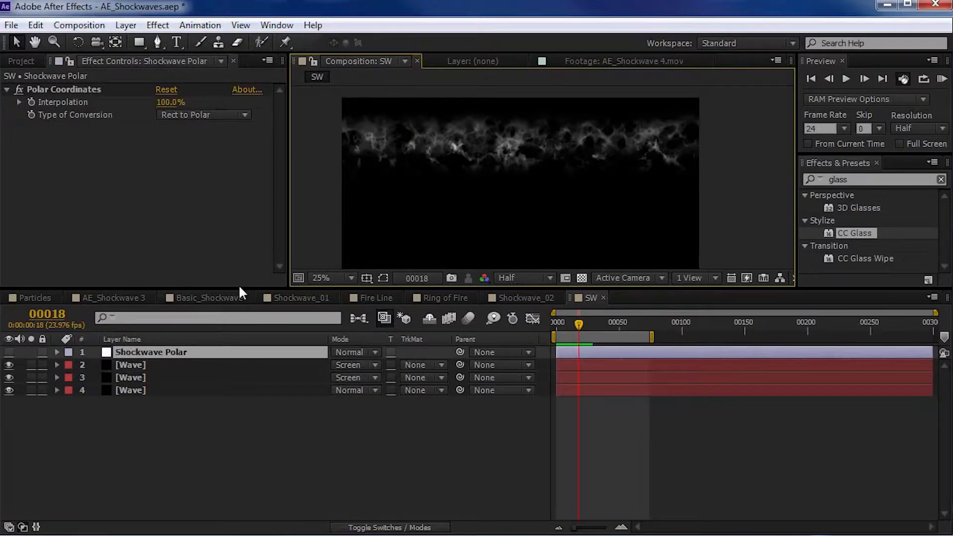
- Enlarge the composition view, make the Shockwave Polar layer visible, and check the ring at frame 14
drag(239, 287, 240, 373)
click(9, 438)
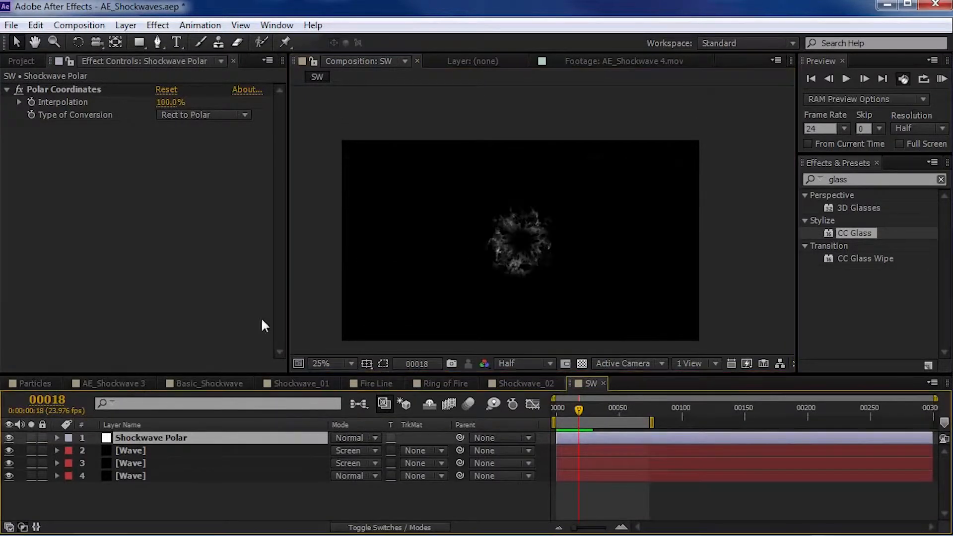
scroll(523, 249, up, 2)
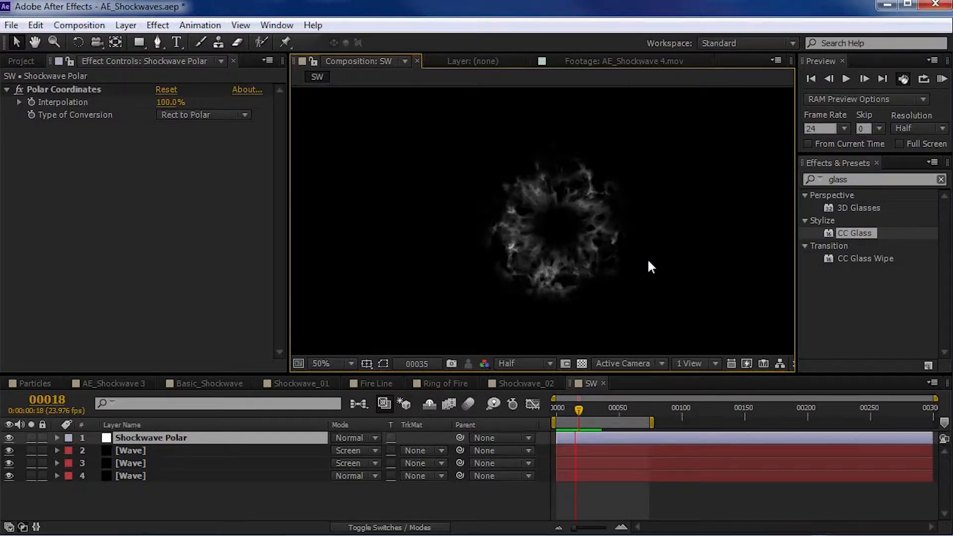
mouse_move(569, 412)
mouse_down()
mouse_move(584, 412)
mouse_move(572, 416)
mouse_up()
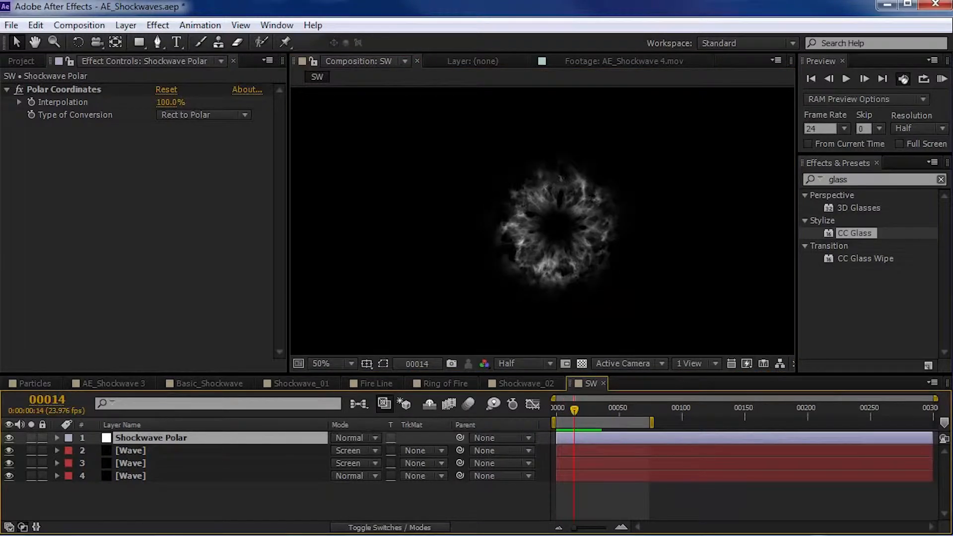
- Look at the Color Vibrance Plug-in on Video Copilot's tutorials page in the browser, and return to After Effects' project contents
key(alt+Tab)
scroll(115, 402, down, 3)
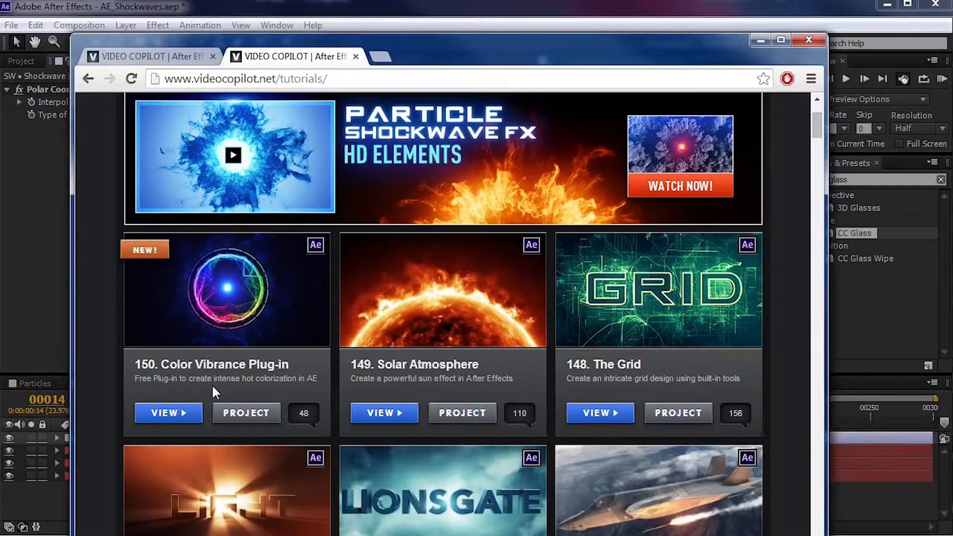
click(17, 61)
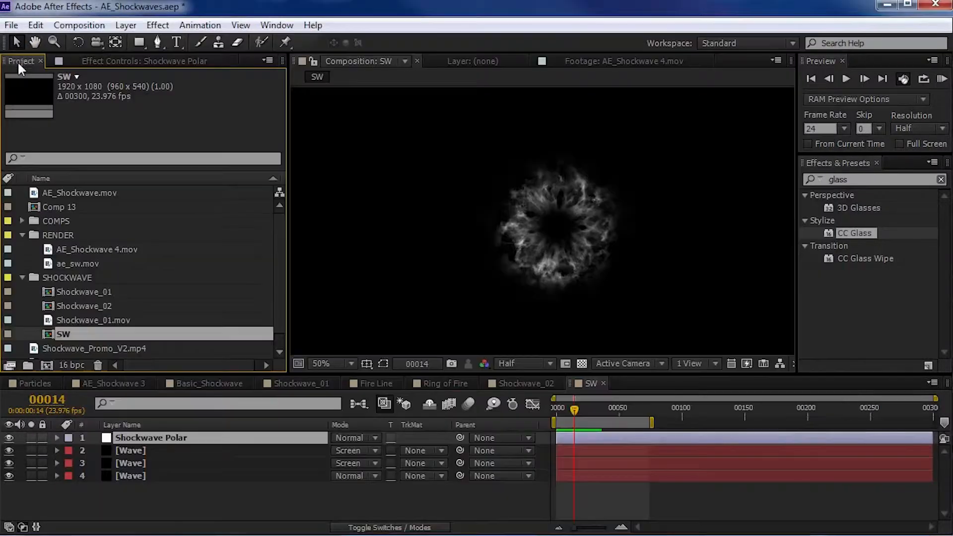
click(114, 485)
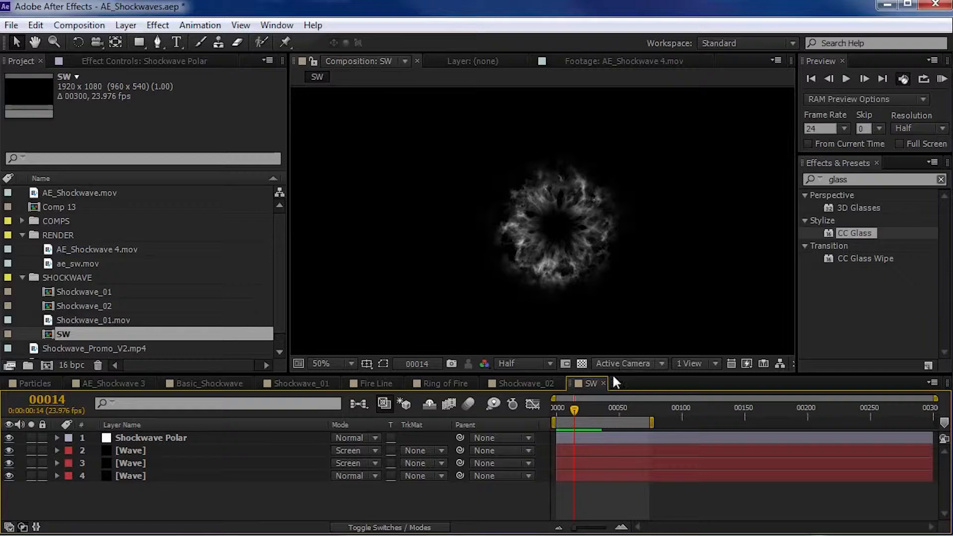
- Apply VC Color Vibrance to the Shockwave Polar layer, choose a bright blue color, and set its brightness to 1.67
drag(573, 407, 572, 409)
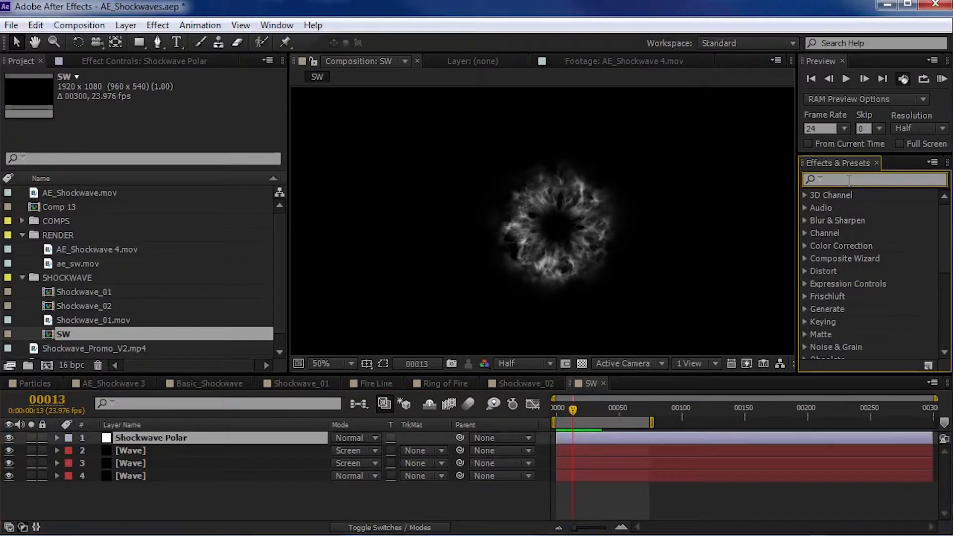
text(vibra)
drag(852, 239, 132, 197)
click(160, 140)
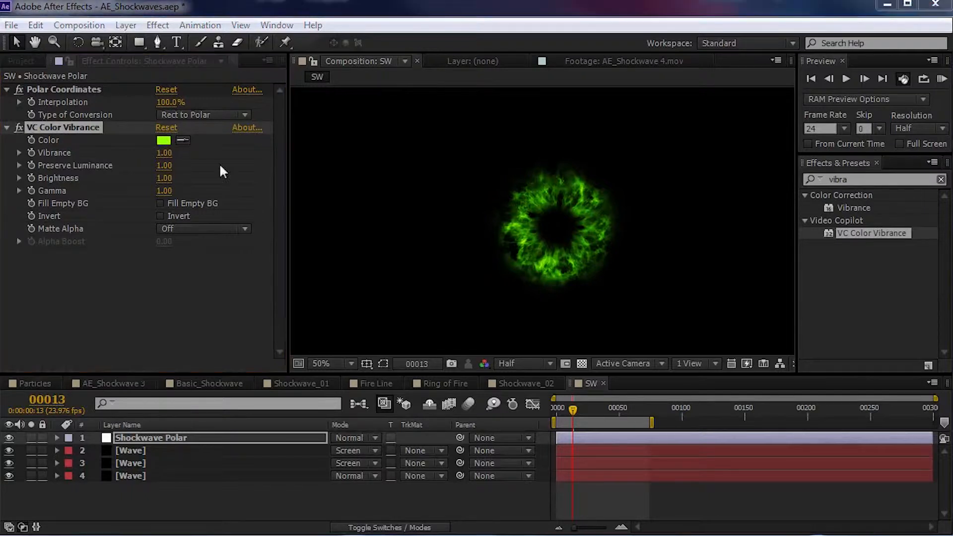
mouse_move(233, 318)
mouse_down()
mouse_move(224, 327)
mouse_move(224, 318)
mouse_up()
key(Return)
drag(164, 178, 217, 171)
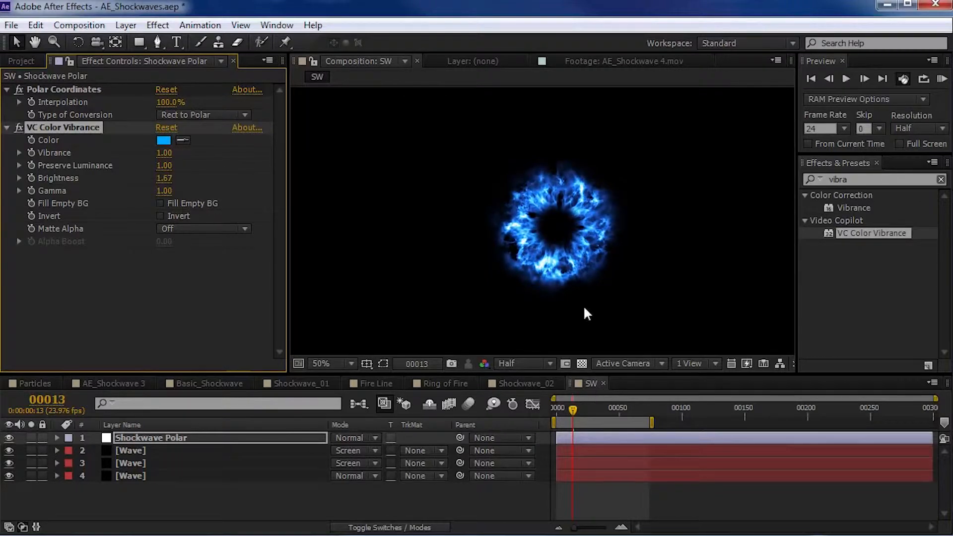
- Preview the blue shockwave animation in an enlarged composition view
key(grave)
key(space)
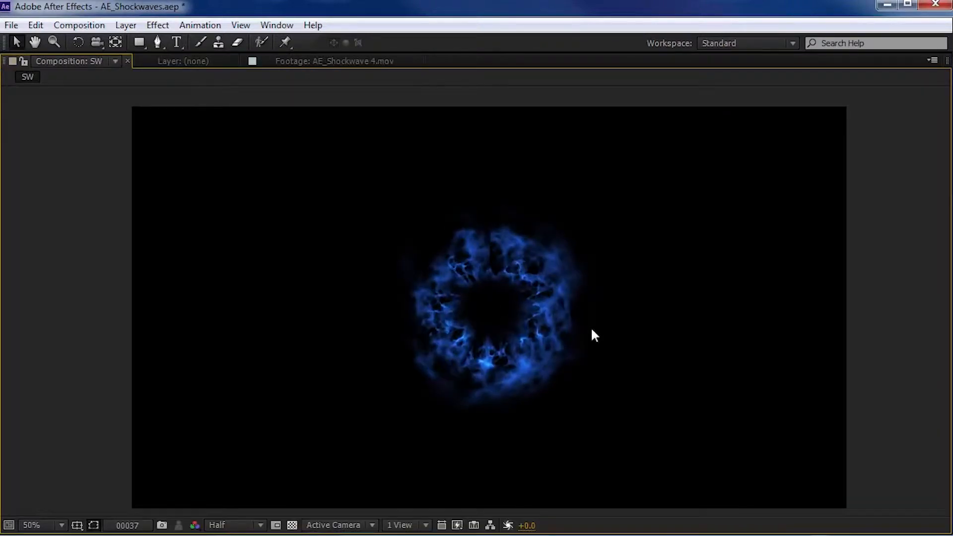
key(grave)
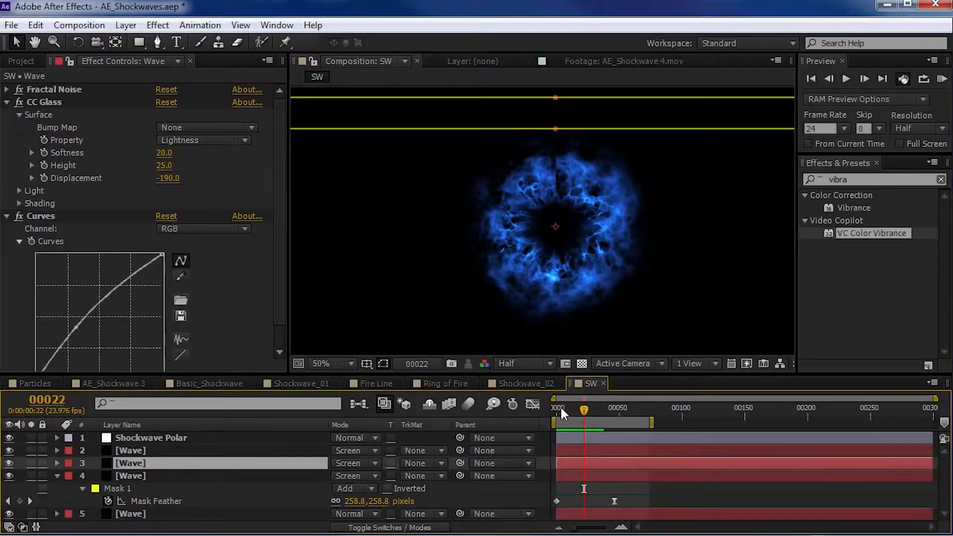
- At frame 24, set the selected Wave layer's CC Glass height to 47 and raise its Curves midtones slightly
drag(580, 412, 591, 412)
scroll(546, 268, up, 1)
key(space)
drag(540, 264, 522, 216)
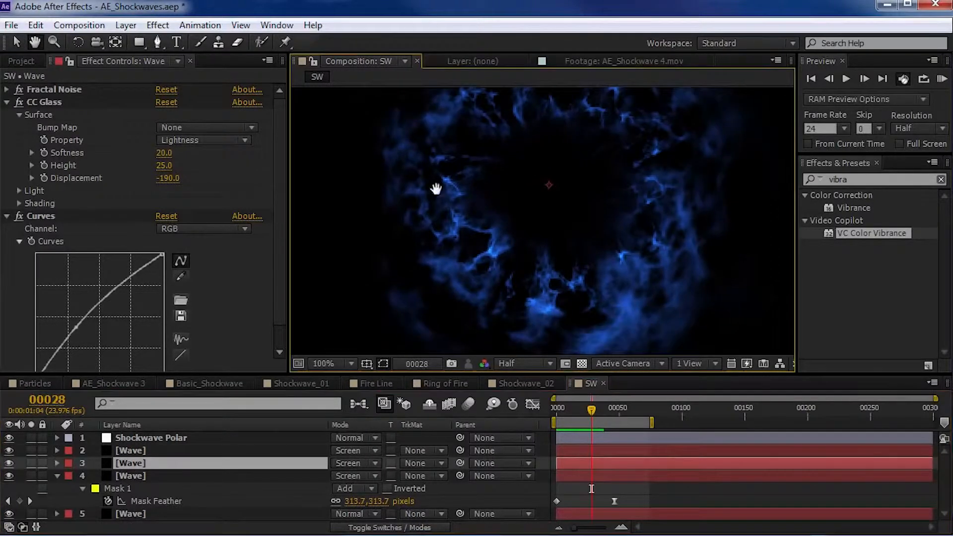
drag(589, 410, 586, 410)
drag(162, 166, 180, 163)
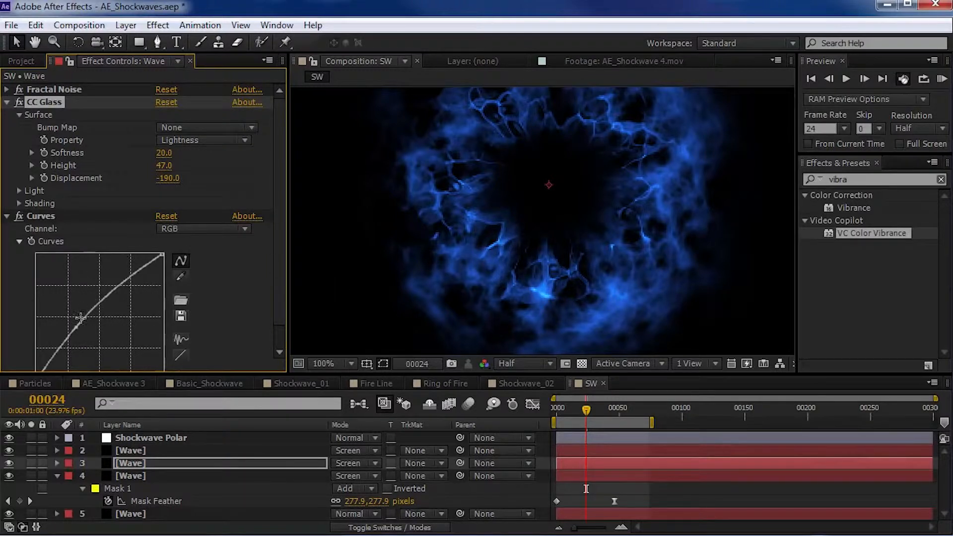
drag(74, 326, 71, 326)
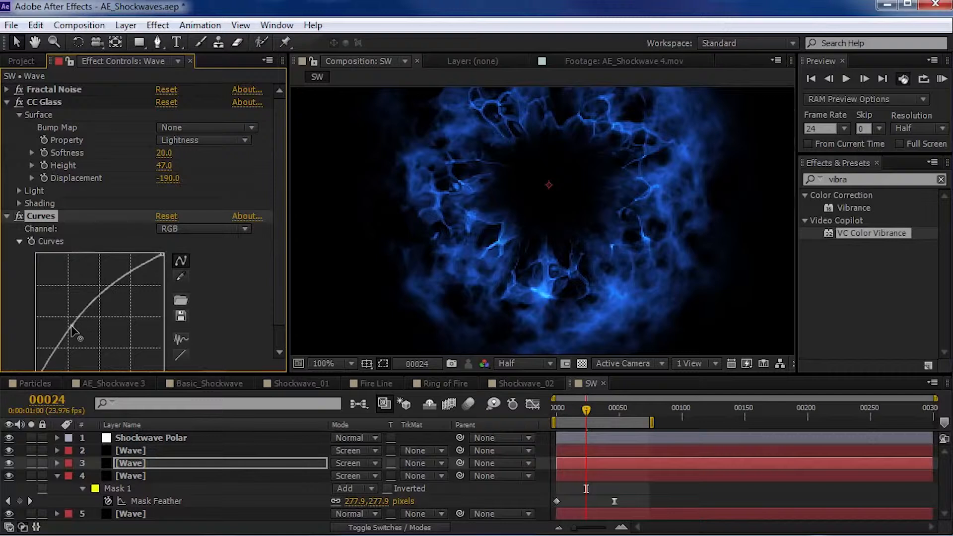
- Disable VC Color Vibrance on the Shockwave Polar layer and preview the uncolored ring
click(165, 436)
click(46, 127)
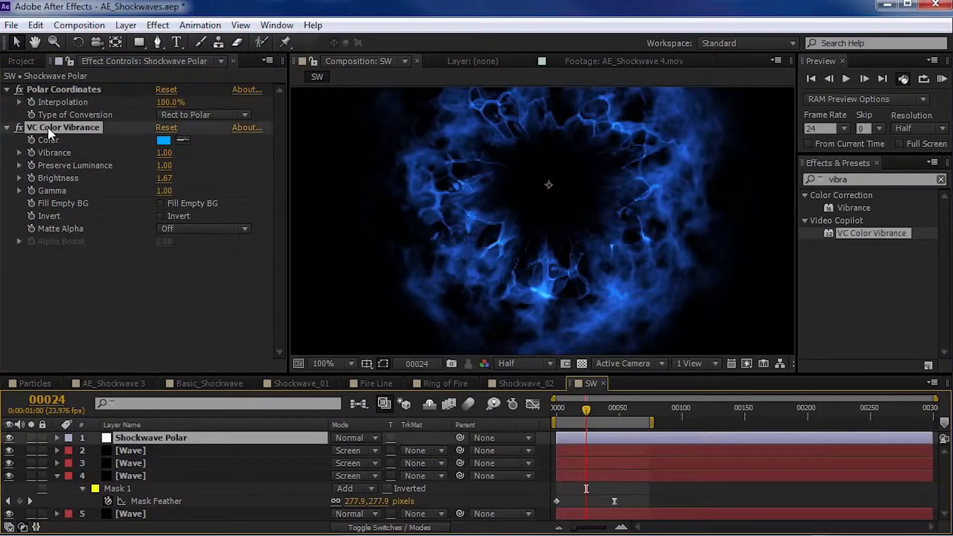
click(18, 127)
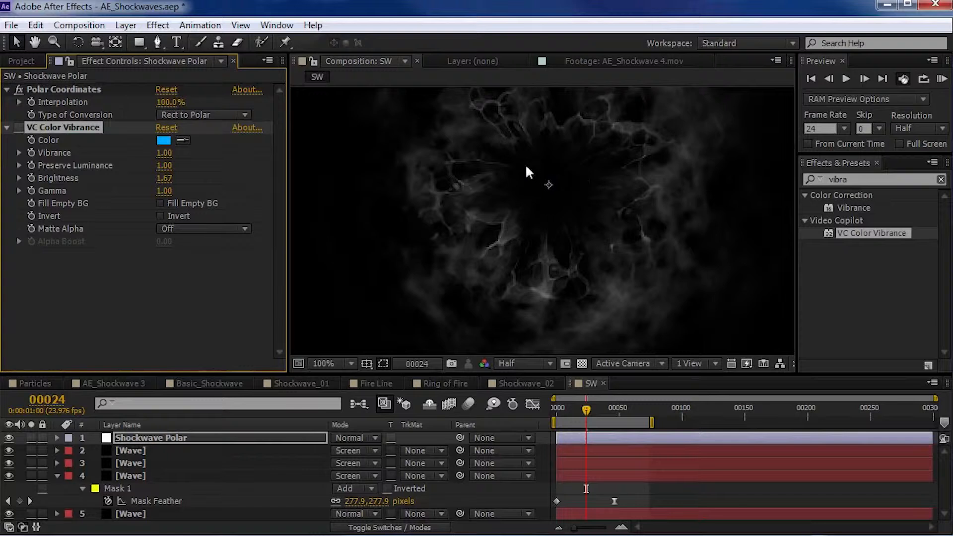
scroll(502, 212, down, 2)
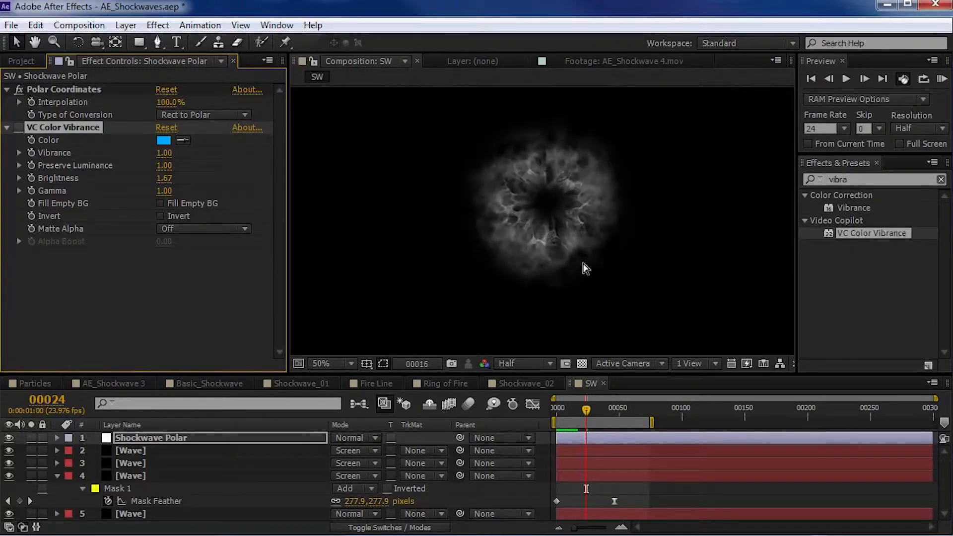
key(space)
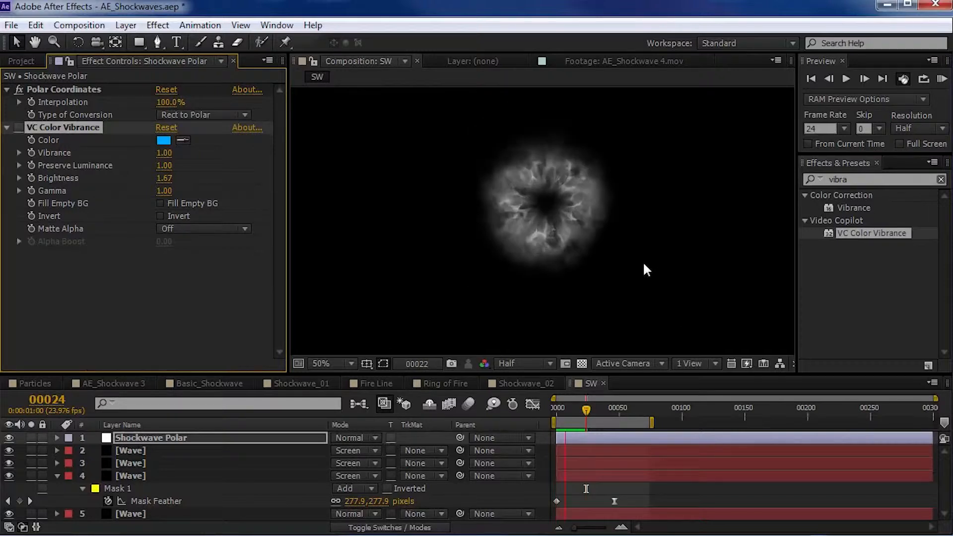
key(space)
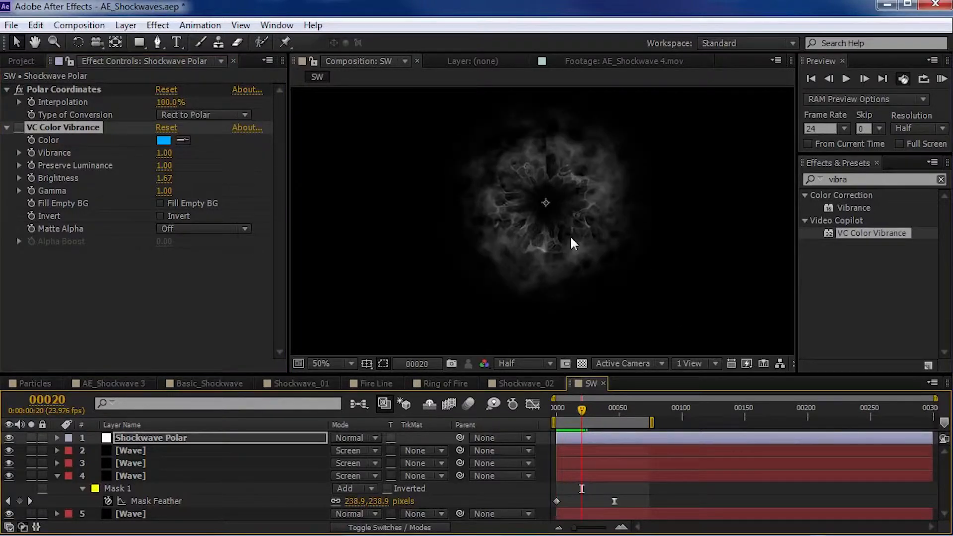
- Examine the ring's vertical seam up close at several frames between 10 and 20
drag(584, 412, 576, 412)
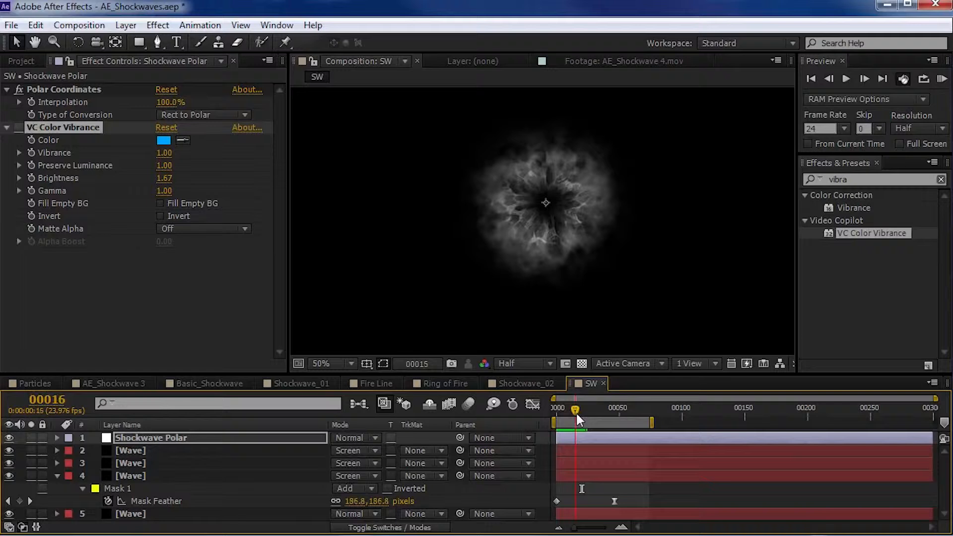
click(569, 414)
key(h)
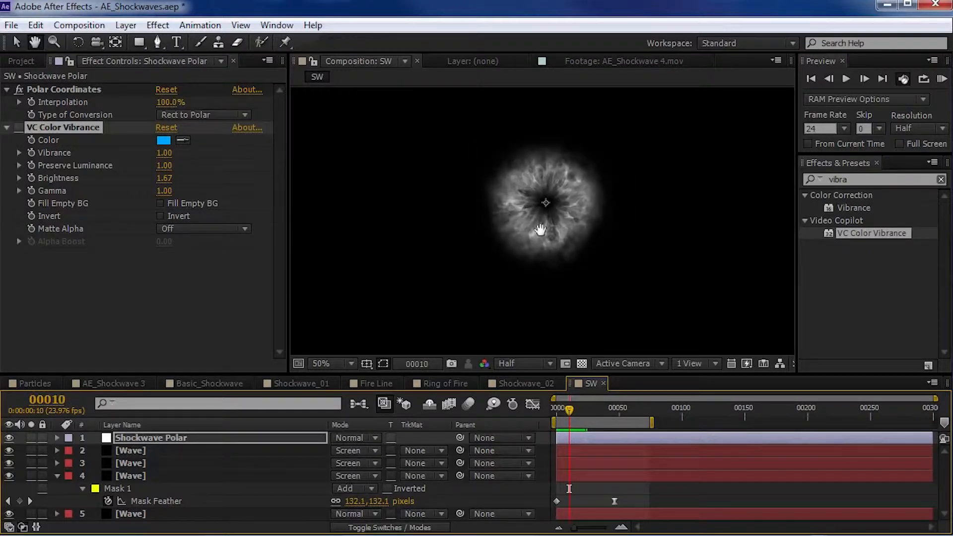
scroll(559, 228, up, 4)
drag(573, 261, 546, 272)
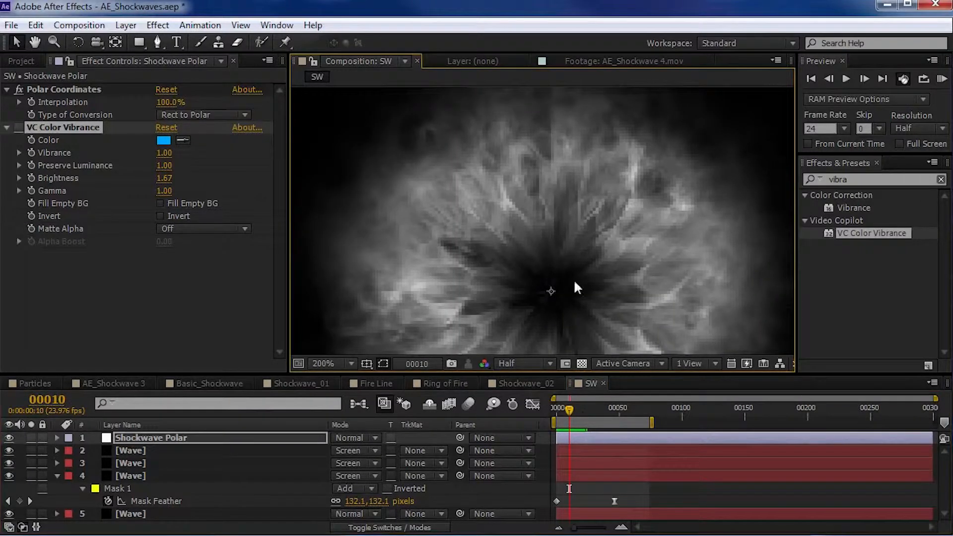
drag(570, 412, 574, 412)
scroll(550, 186, down, 1)
key(space)
drag(550, 180, 506, 114)
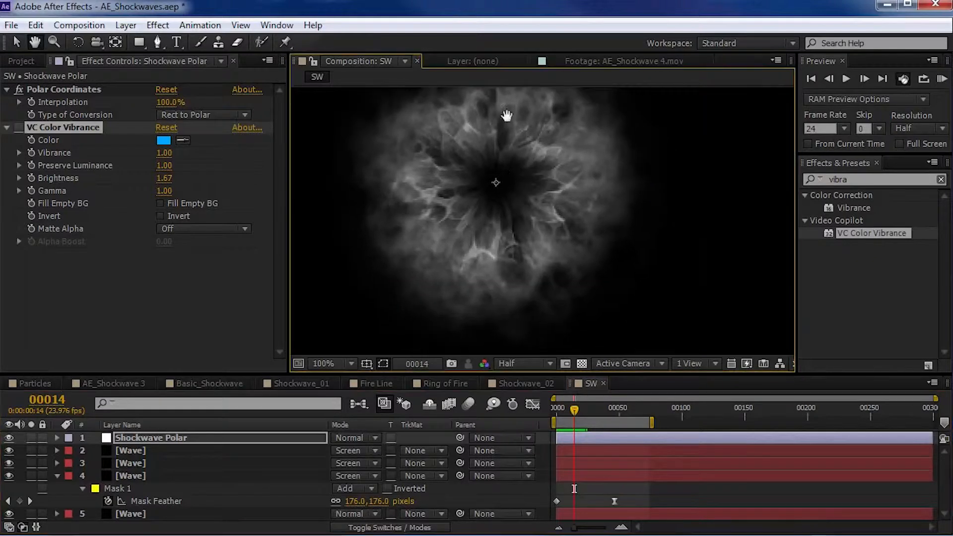
drag(557, 269, 562, 291)
drag(580, 413, 582, 410)
scroll(498, 148, down, 1)
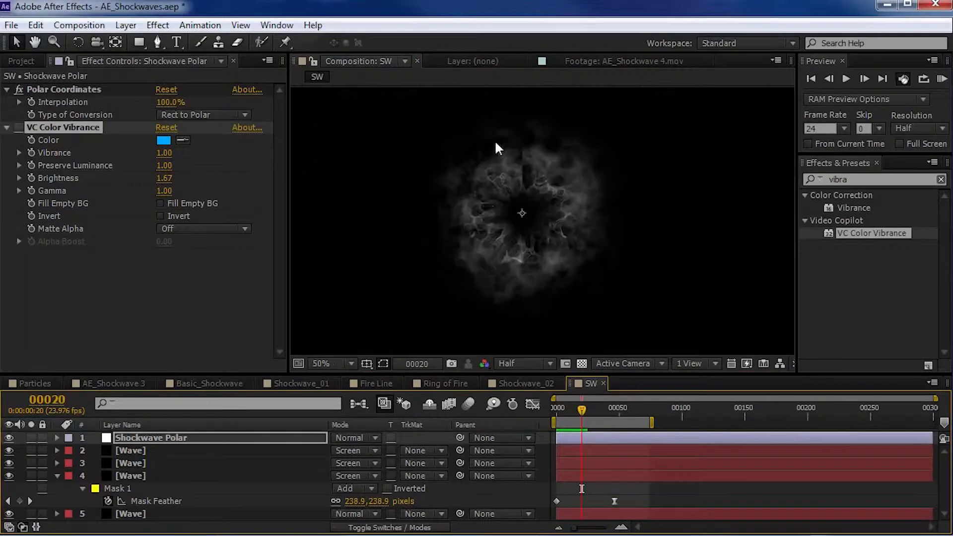
- Collapse the fourth layer's mask properties, hide the Shockwave Polar layer, and add a new adjustment layer on top
click(57, 476)
scroll(538, 208, down, 1)
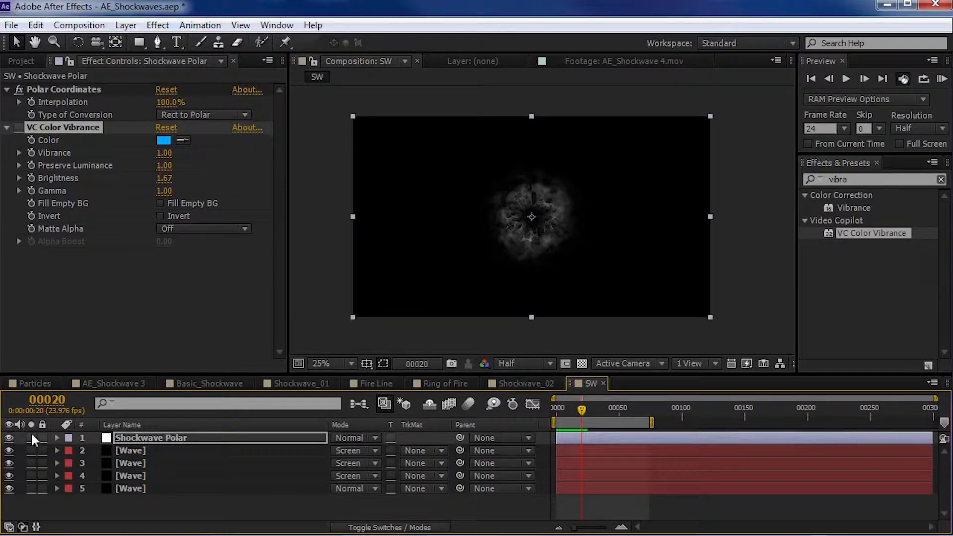
click(9, 437)
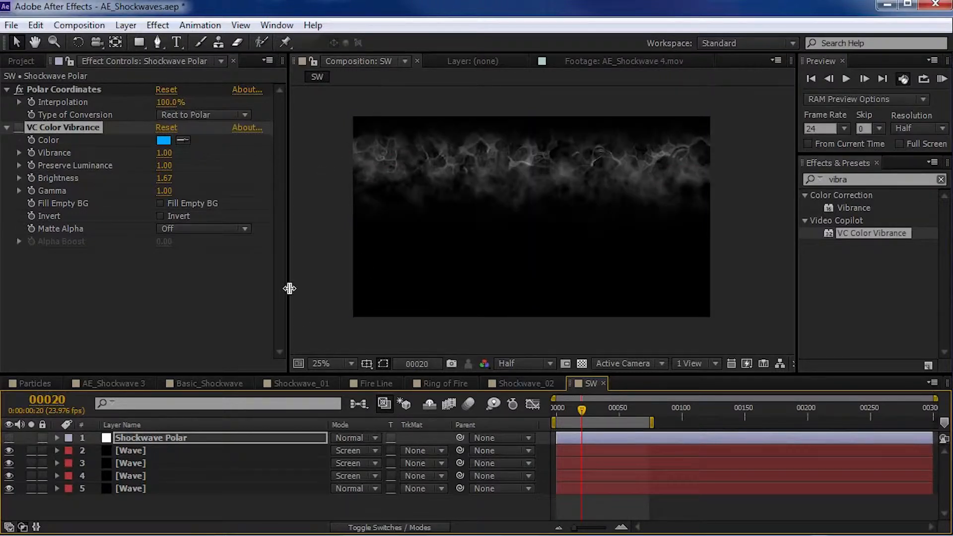
click(126, 25)
mouse_move(139, 39)
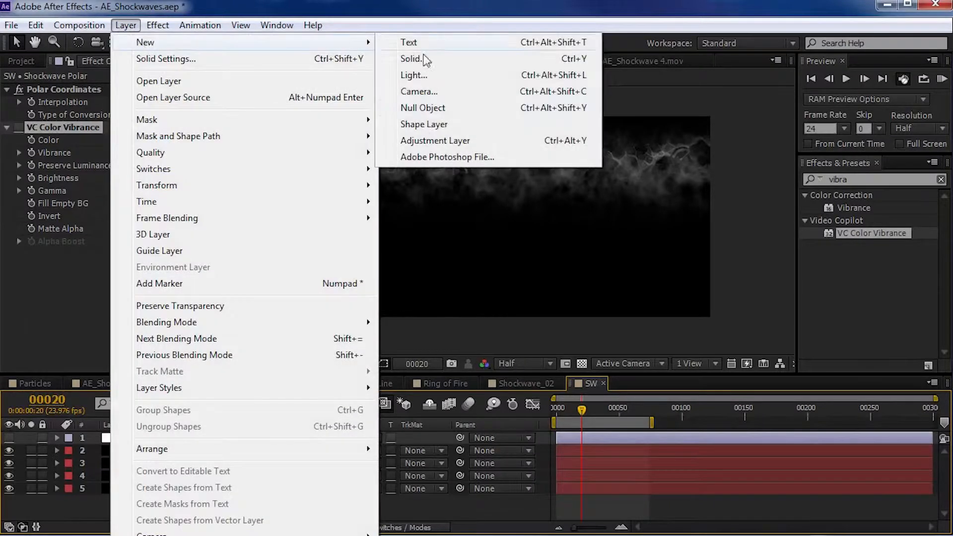
click(415, 143)
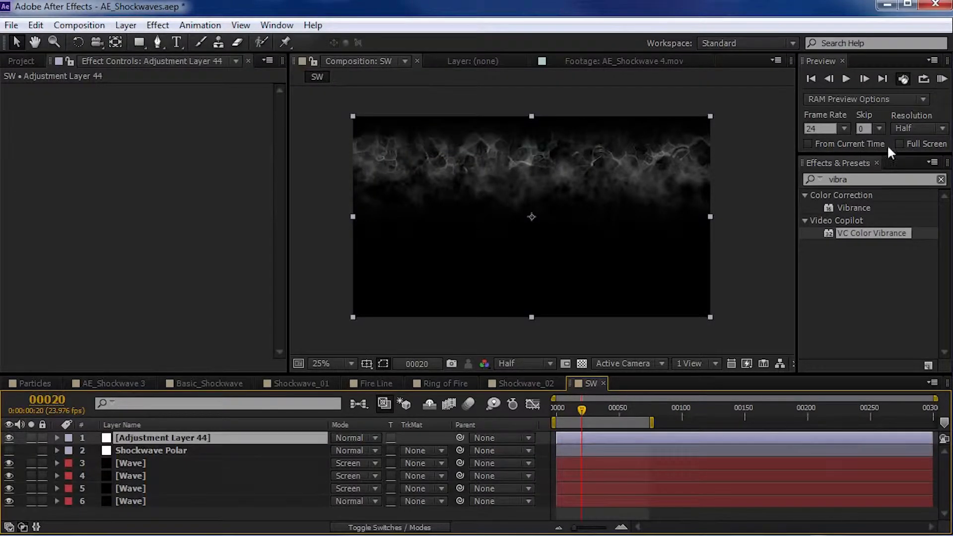
- Apply Offset to the adjustment layer, shift its center to 1918, 540, and inspect the seam at frame 14
click(878, 182)
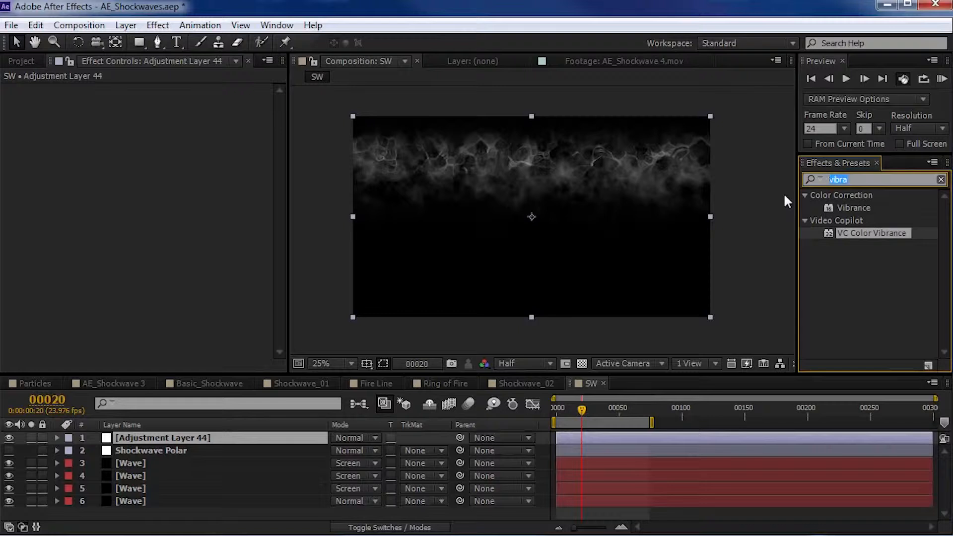
text(offset)
drag(832, 234, 157, 435)
drag(186, 109, 894, 101)
key(space)
scroll(558, 154, up, 2)
drag(557, 150, 567, 247)
mouse_move(590, 412)
mouse_down()
mouse_move(602, 406)
mouse_move(574, 415)
mouse_up()
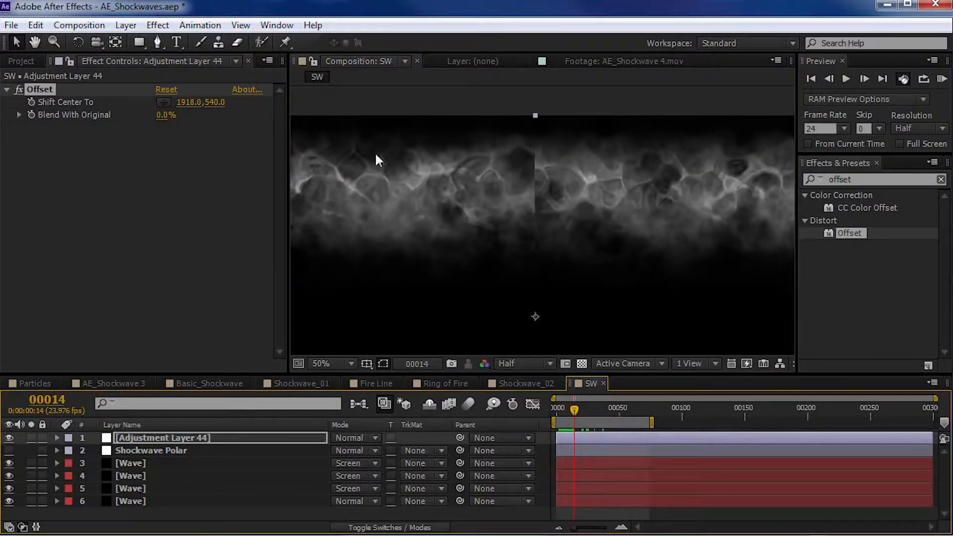
- Draw a tall, narrow rectangular mask on the adjustment layer, enclosing the seam in the middle of the composition
click(139, 42)
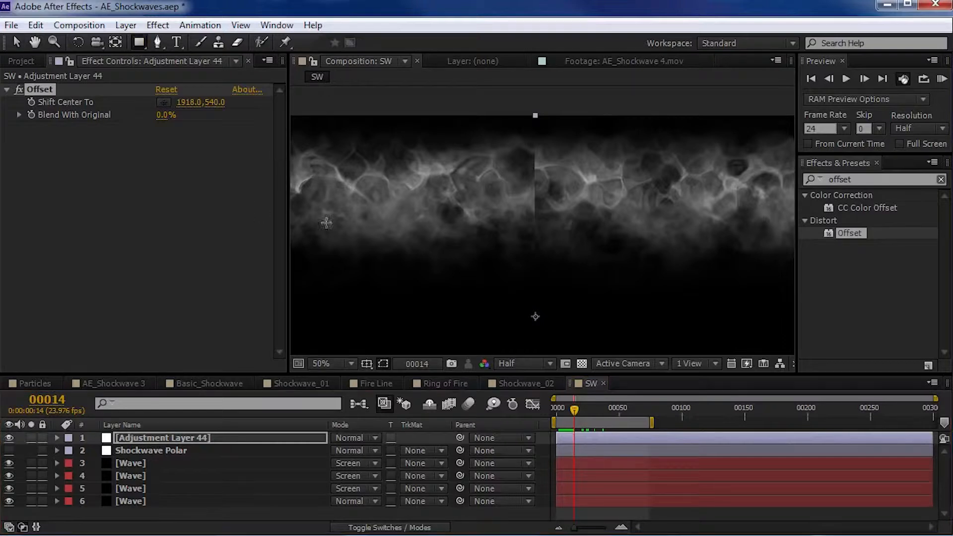
click(155, 437)
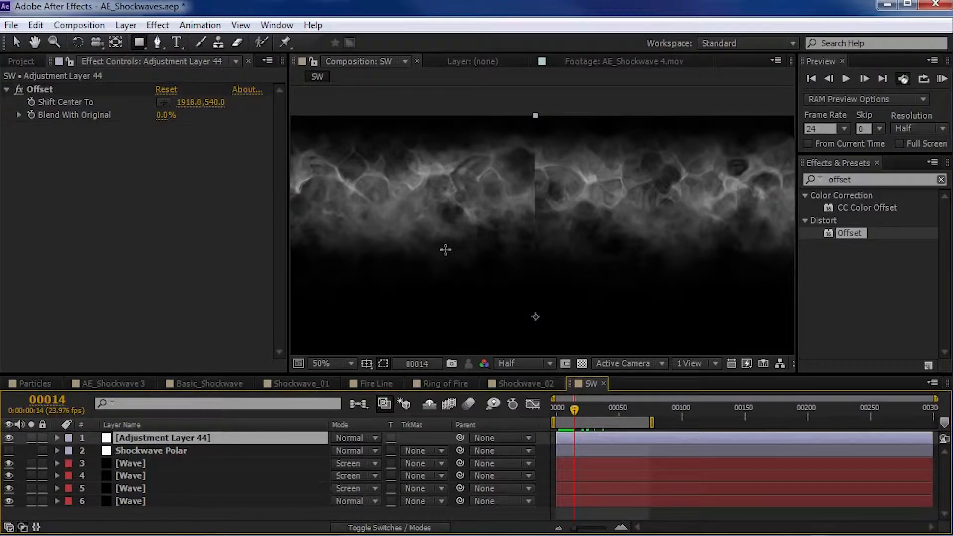
scroll(447, 252, down, 2)
drag(528, 182, 513, 131)
drag(478, 129, 477, 129)
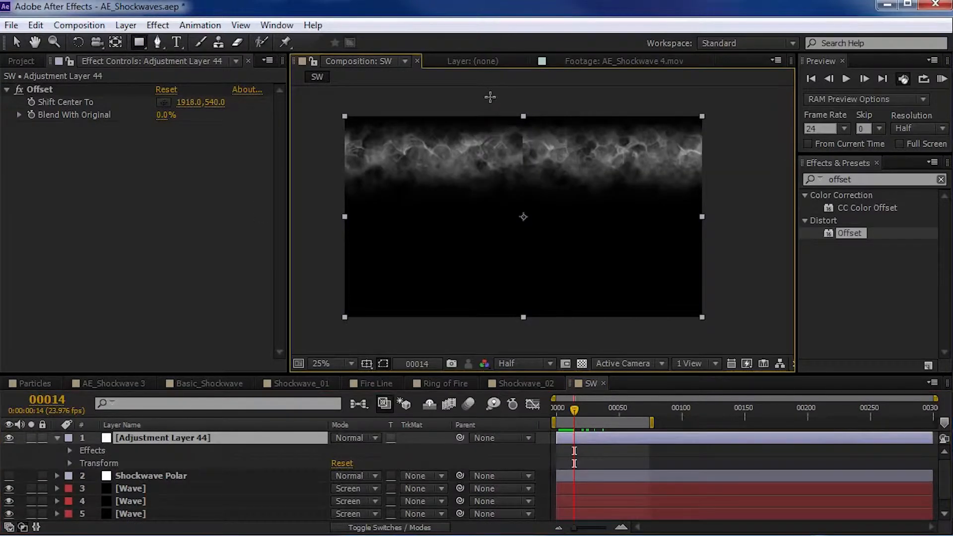
drag(495, 97, 554, 334)
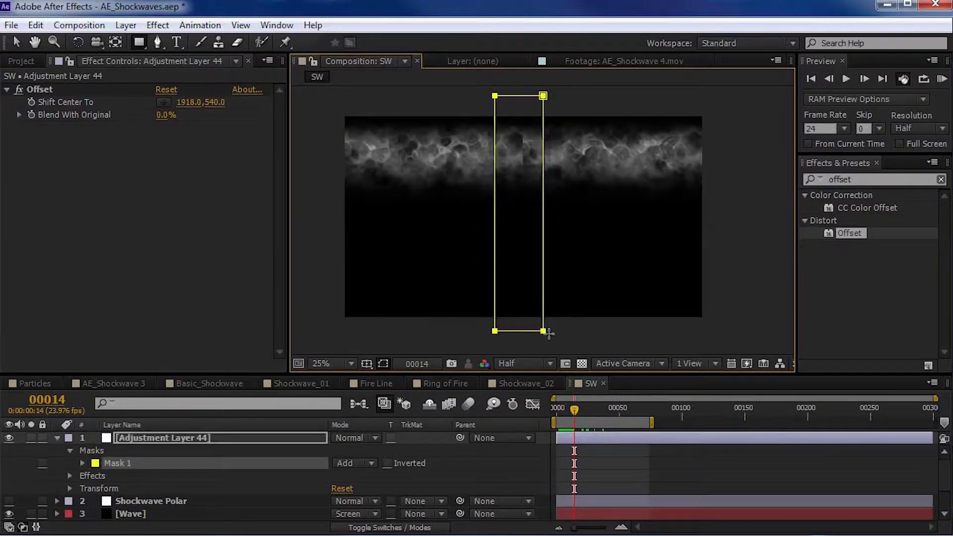
scroll(544, 159, up, 2)
drag(549, 149, 536, 317)
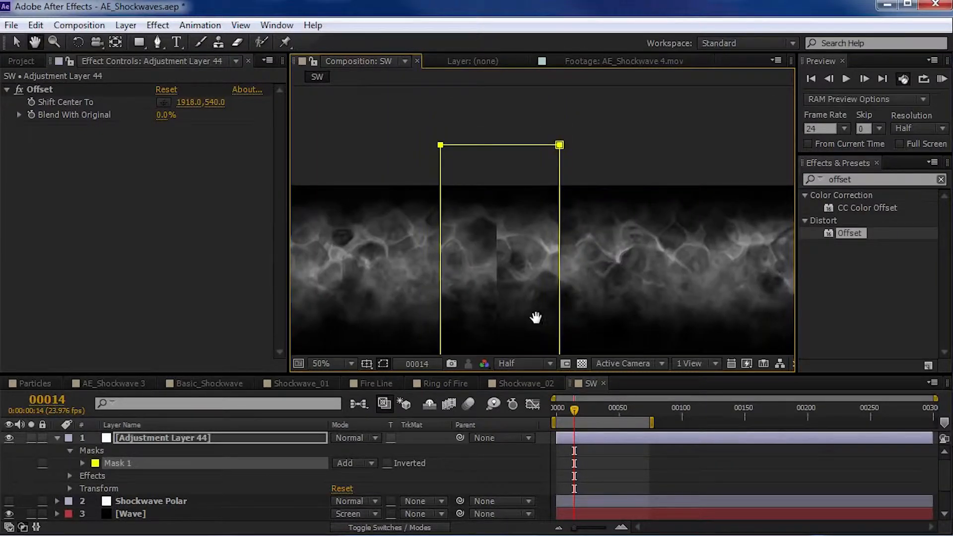
- Set the seam mask to Subtract, hide the mask outlines, and feather the mask by 96 pixels
click(126, 460)
click(365, 463)
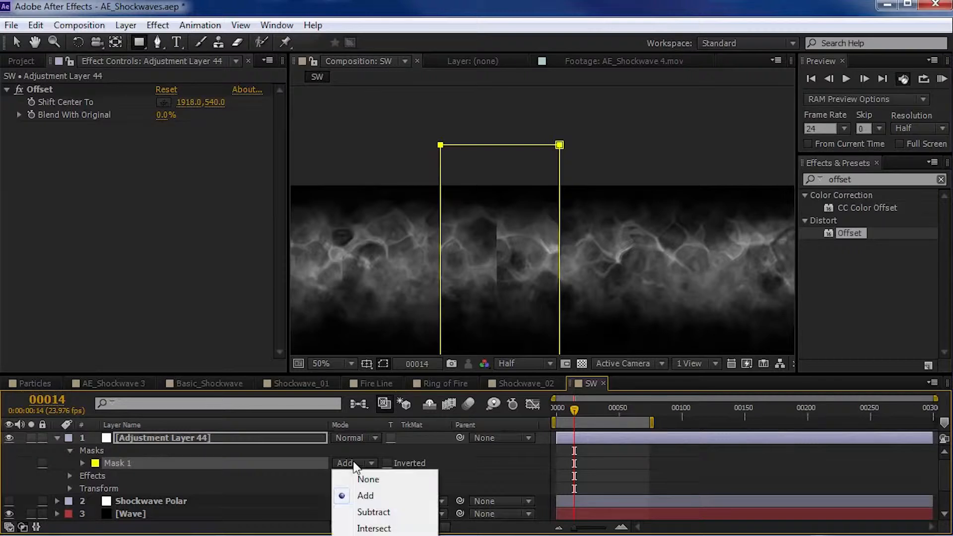
click(374, 513)
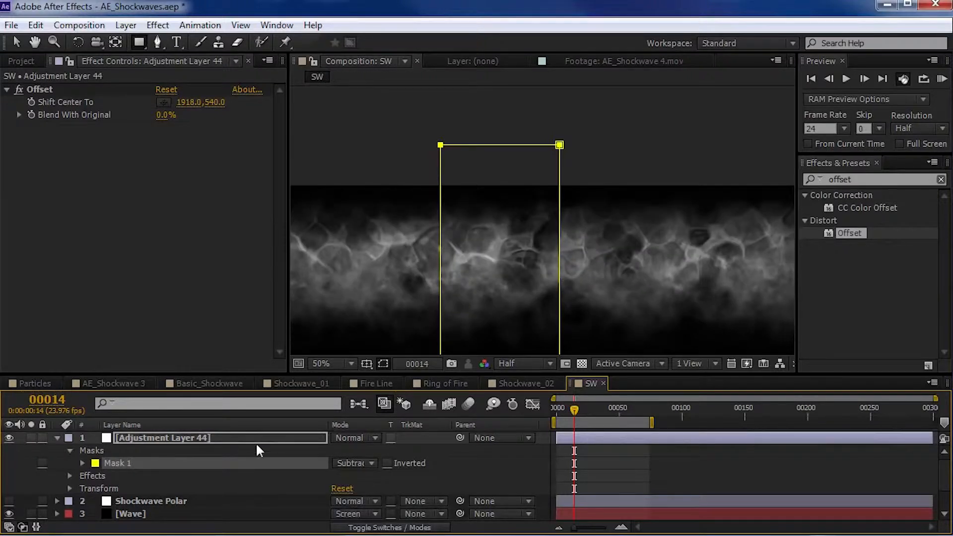
key(f)
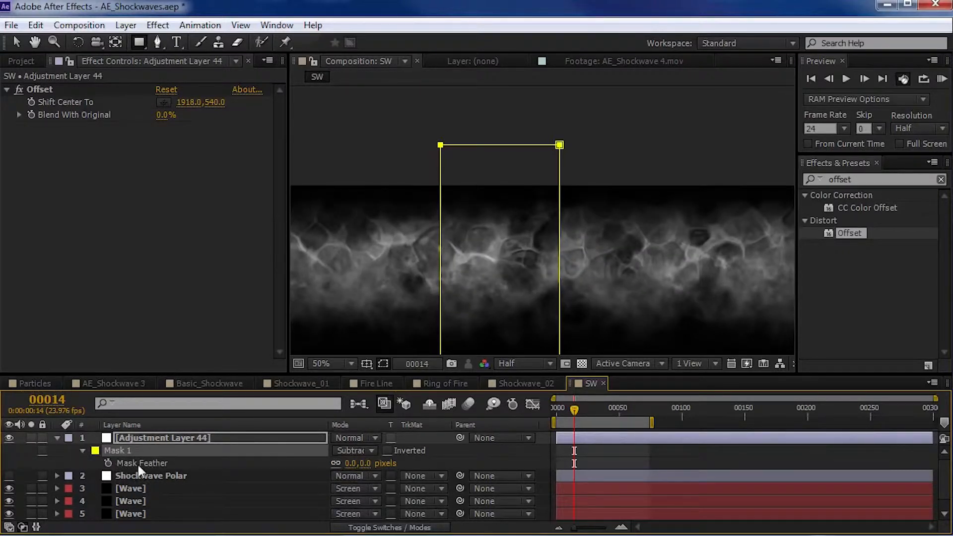
click(383, 364)
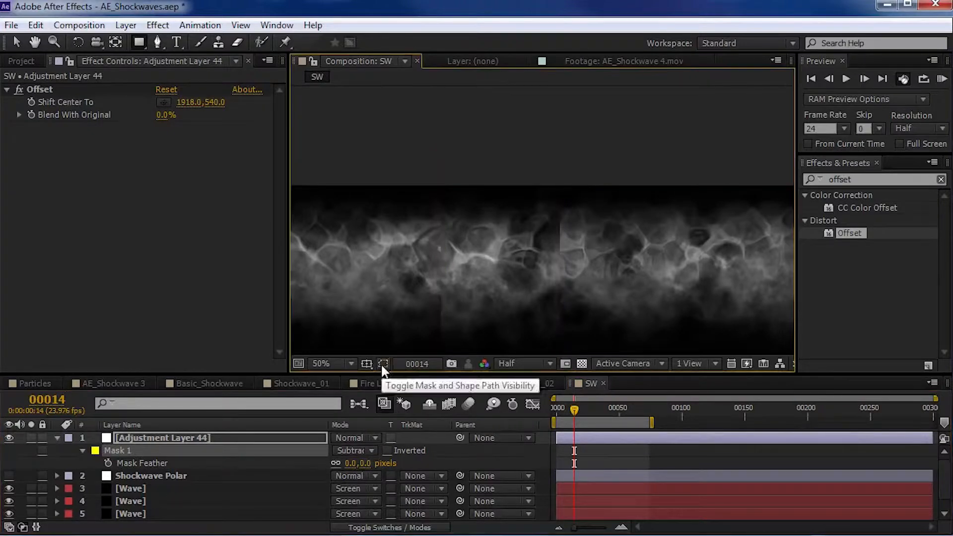
drag(361, 465, 432, 463)
scroll(503, 222, down, 2)
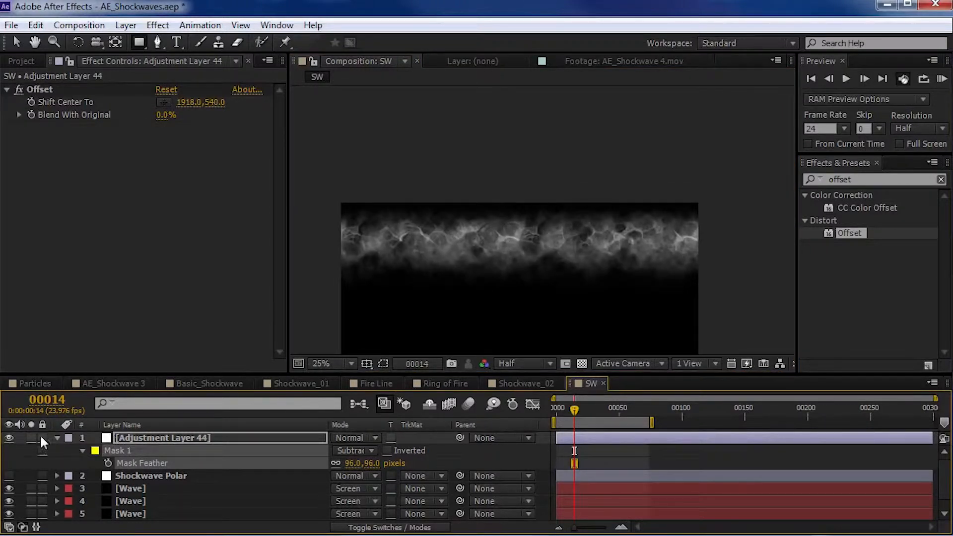
- Compare the wave with the adjustment layer off and on, and check the blended seam up close
click(8, 438)
click(8, 439)
scroll(511, 231, up, 2)
key(space)
scroll(511, 270, down, 2)
drag(506, 311, 509, 179)
key(space)
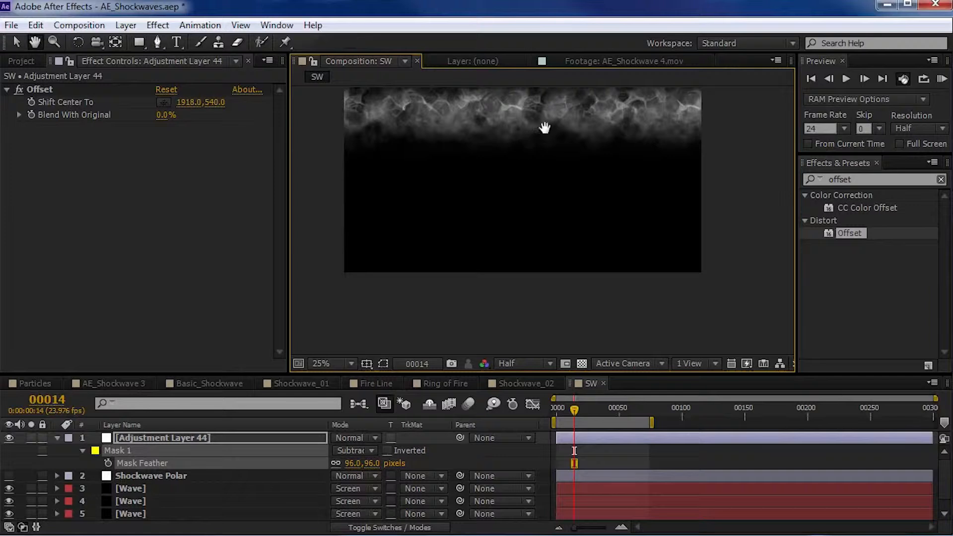
- Preview the blended wave and rename the adjustment layer as Clean Edge
drag(544, 128, 546, 204)
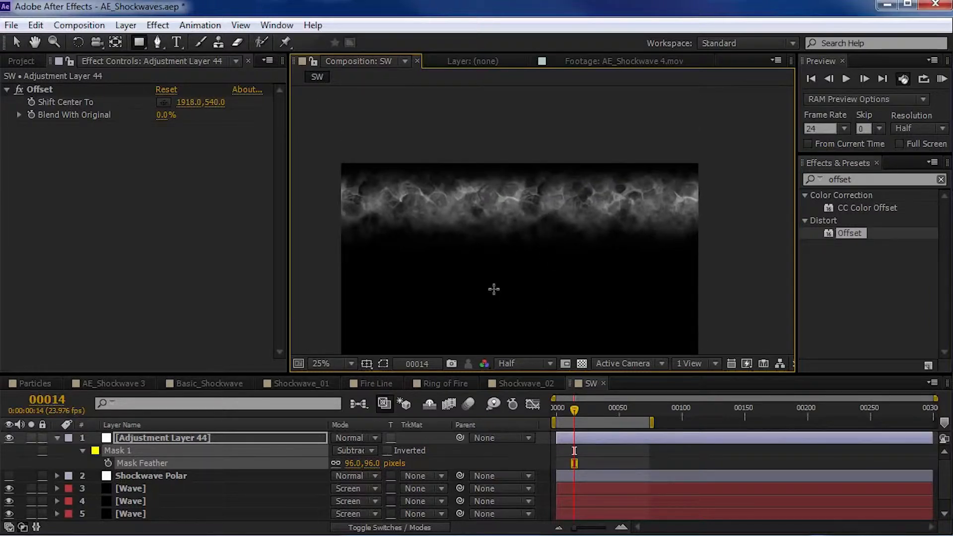
key(space)
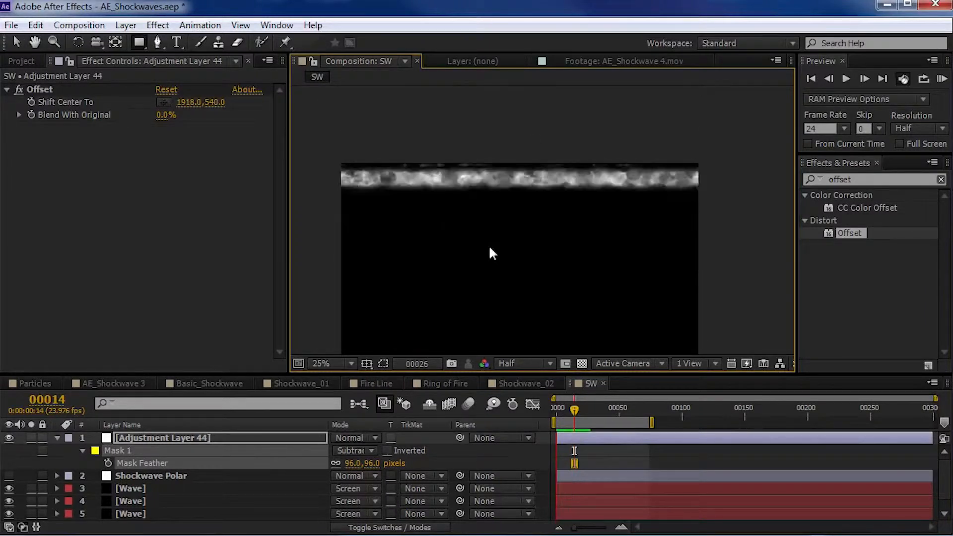
click(81, 400)
key(Return)
text(Clean Edge)
key(Return)
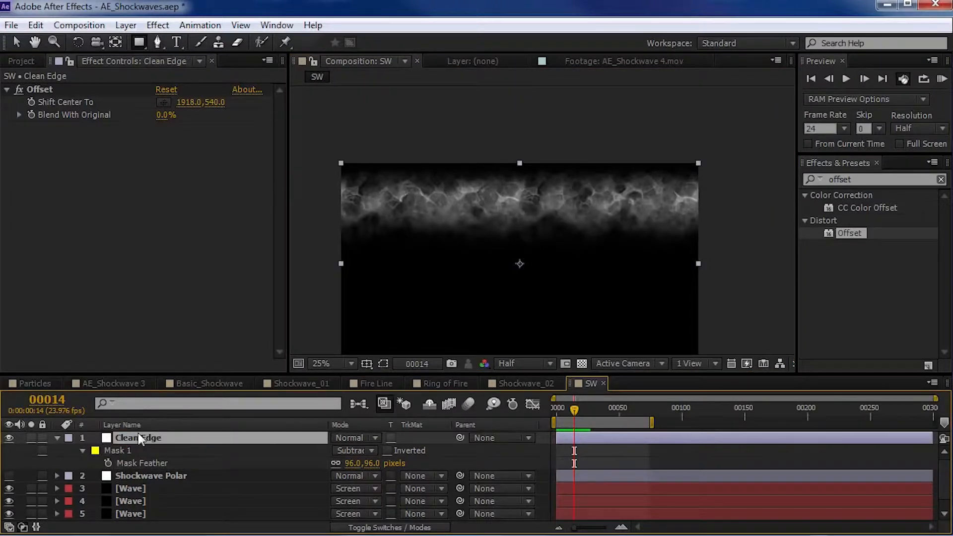
- Place the Clean Edge layer below Shockwave Polar in the layer stack and turn Shockwave Polar's visibility on
click(58, 439)
drag(134, 439, 142, 461)
click(148, 439)
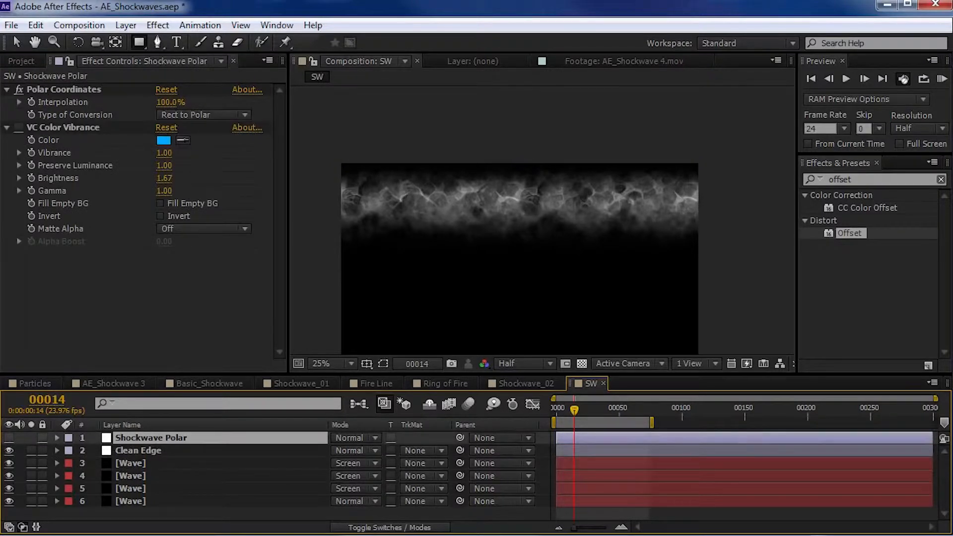
click(9, 450)
click(9, 438)
- Preview the polar ring and set the Fractal Noise Scale of the second Wave layer from the top to 95
scroll(524, 305, up, 2)
scroll(527, 170, up, 1)
drag(524, 305, 534, 258)
key(v)
key(KP_0)
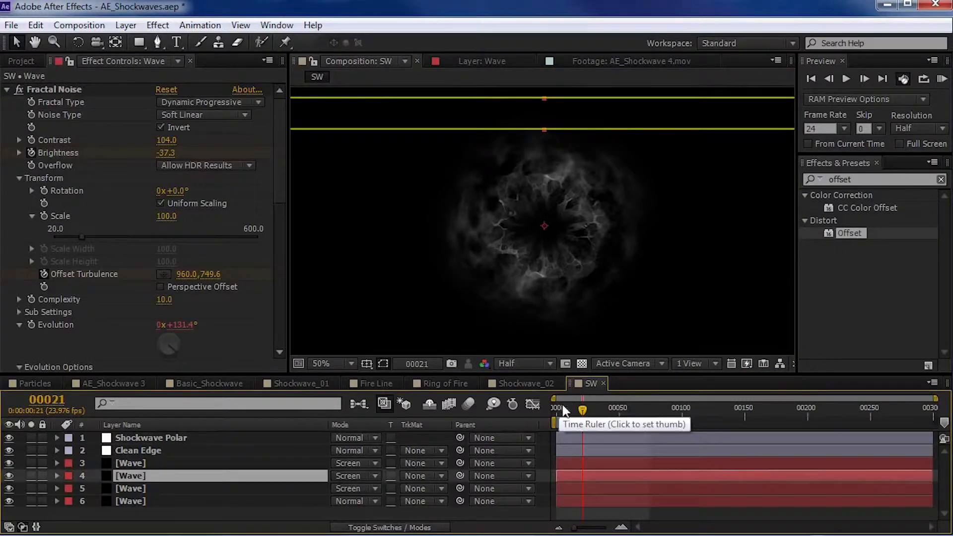
drag(575, 411, 581, 410)
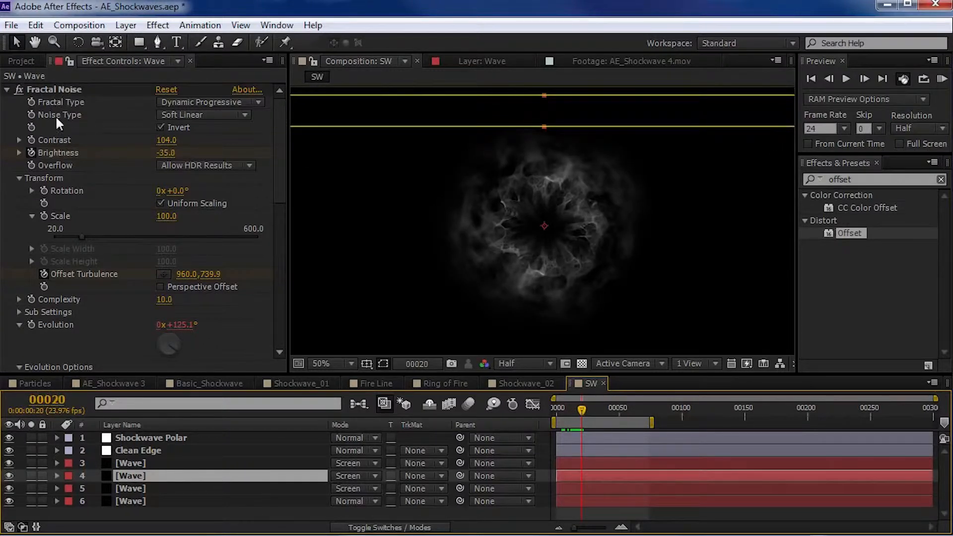
drag(164, 226, 180, 215)
scroll(489, 253, up, 1)
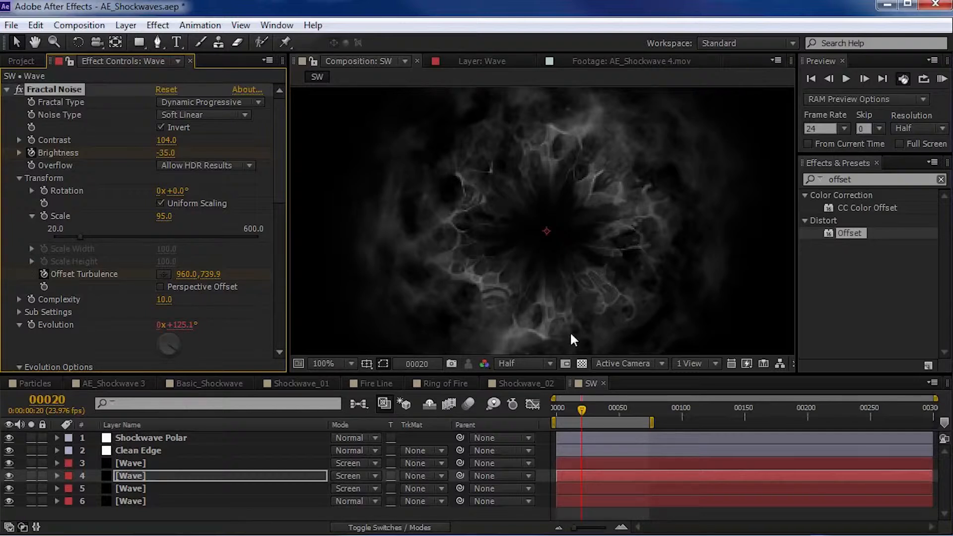
key(comma)
key(comma)
key(KP_0)
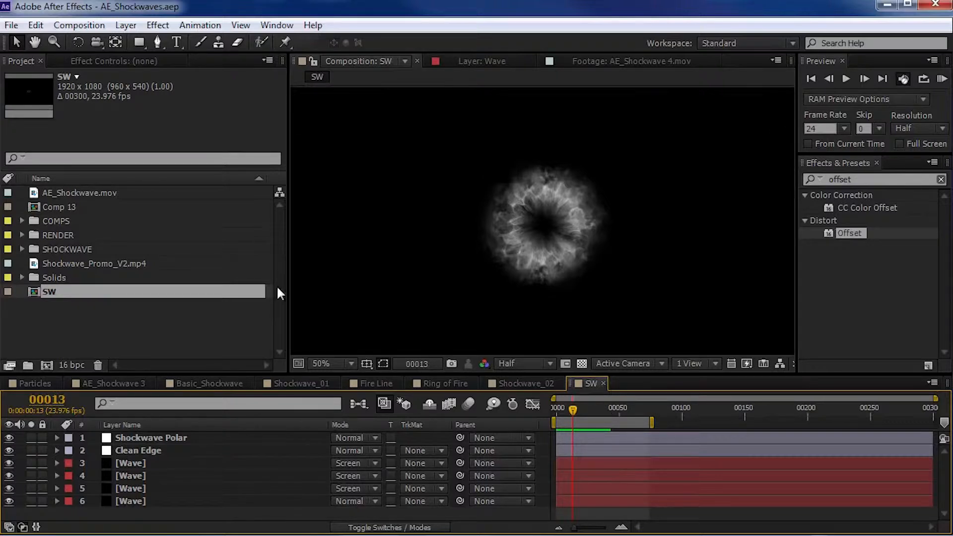
- Create a new composition from the SW composition and enable time remapping on the nested SW layer
drag(39, 292, 46, 365)
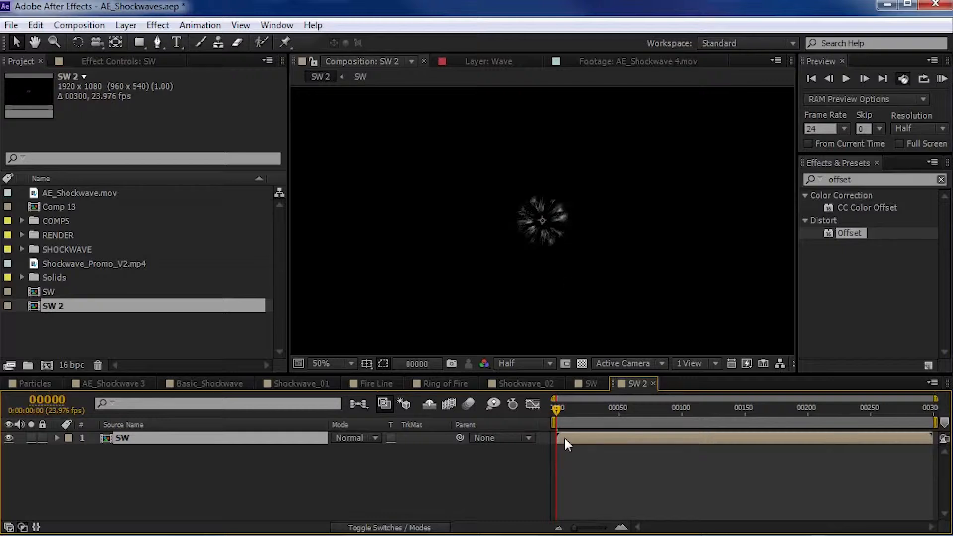
drag(521, 375, 520, 302)
right_click(564, 361)
mouse_move(596, 336)
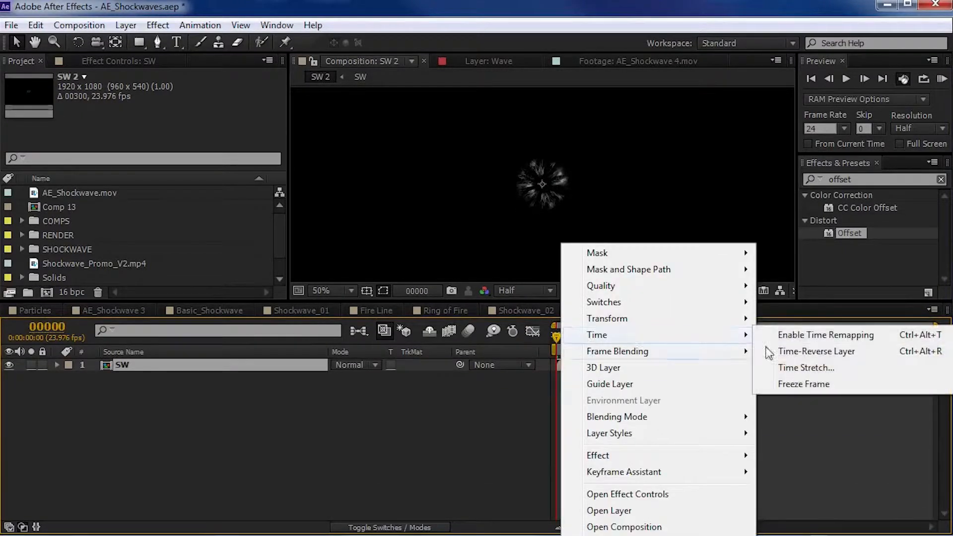
click(826, 336)
- Add a Time Remap keyframe to the SW layer at frame 15
drag(559, 347, 579, 358)
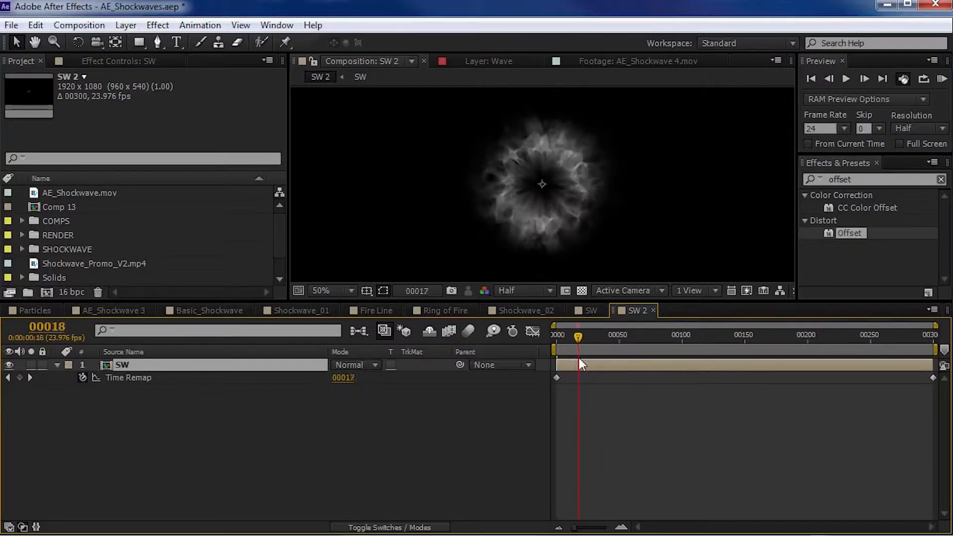
key(Page_Up)
key(Page_Up)
key(Page_Up)
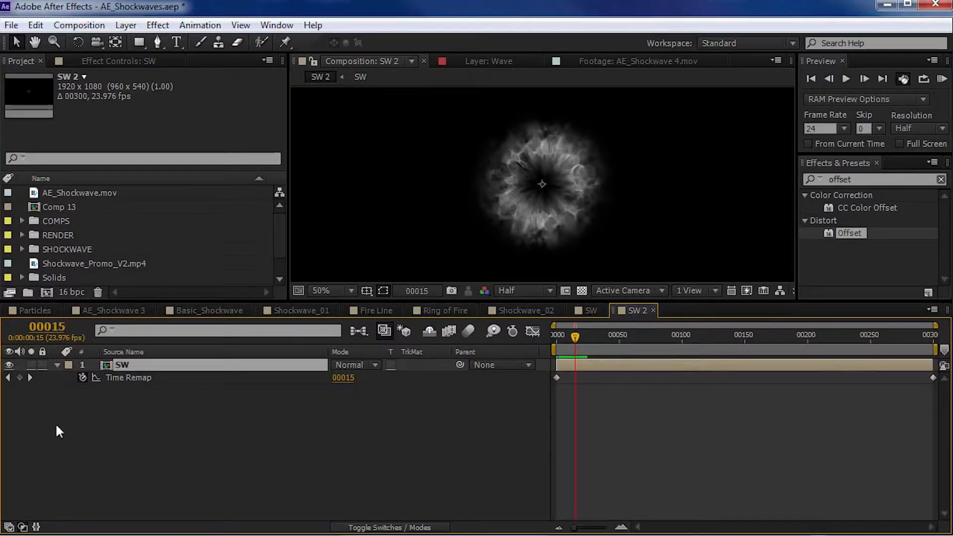
click(20, 378)
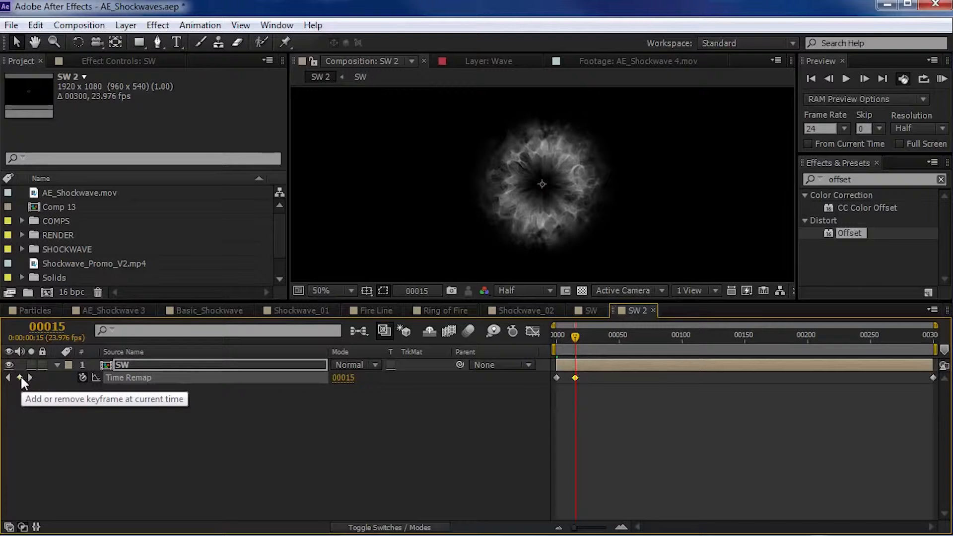
- Shift the middle and last Time Remap keyframes earlier together, placing the middle one at frame 6
drag(568, 341, 565, 338)
drag(586, 377, 931, 392)
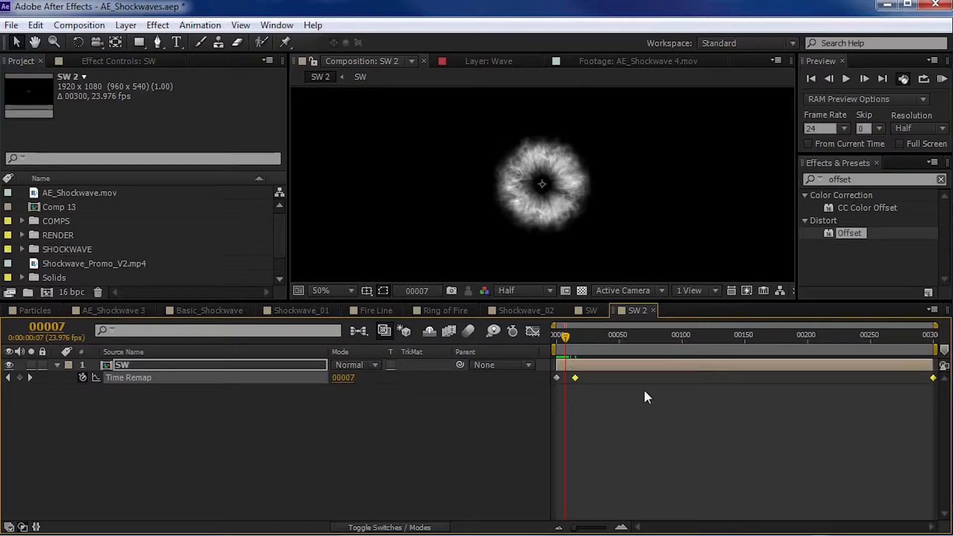
key(equal)
key(equal)
key(space)
drag(586, 408, 666, 427)
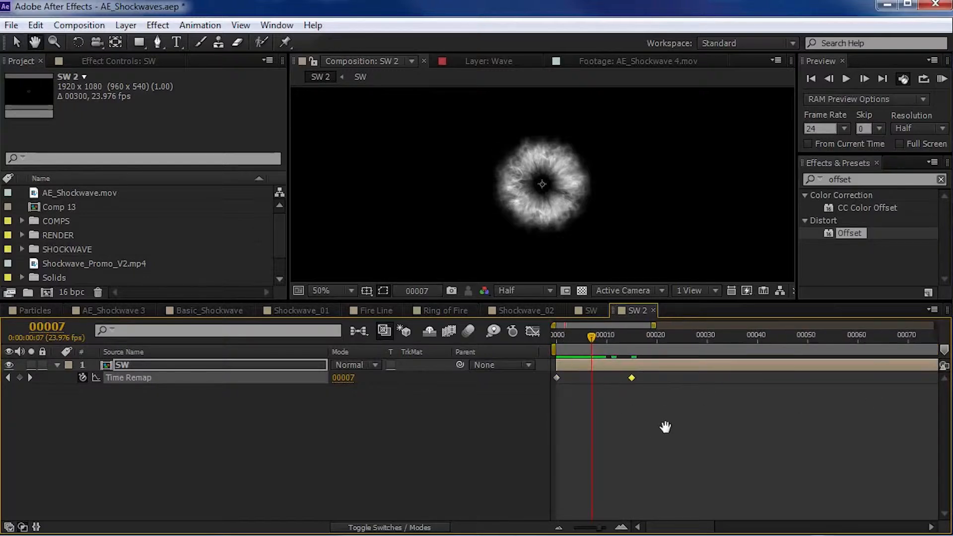
drag(631, 378, 591, 378)
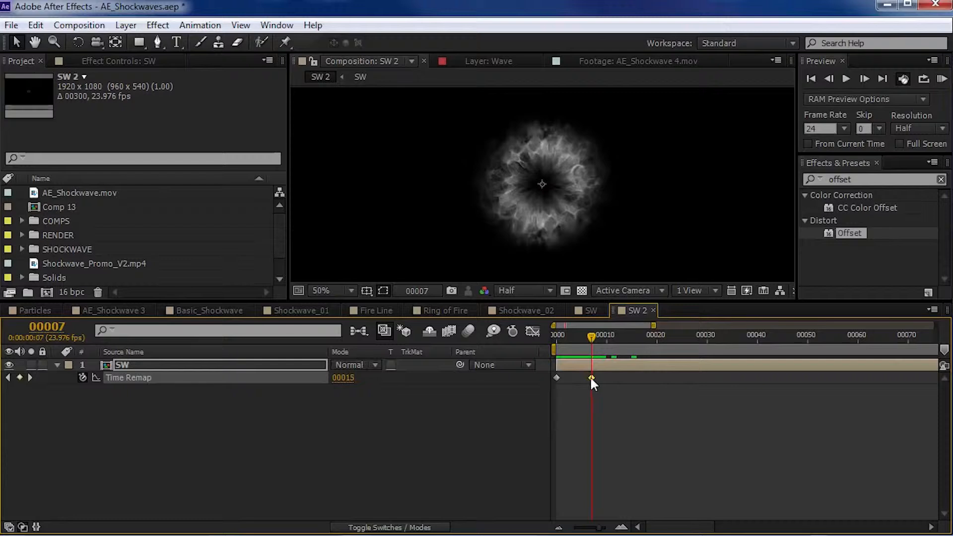
drag(590, 342, 566, 342)
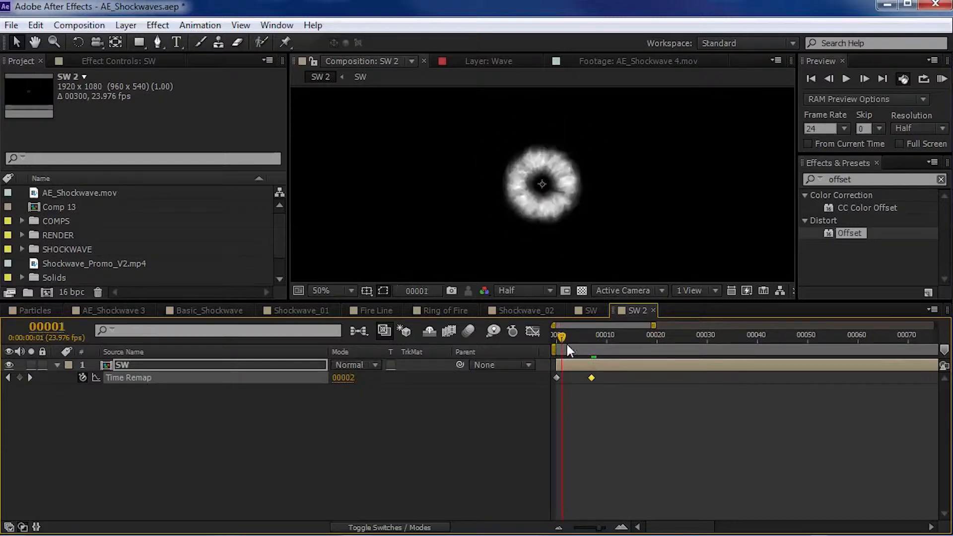
drag(591, 377, 589, 377)
mouse_move(574, 333)
mouse_down()
mouse_move(586, 335)
mouse_move(573, 339)
mouse_up()
click(580, 395)
- Examine the slope of the Time Remap curve around its middle keyframe in the Graph Editor
click(138, 379)
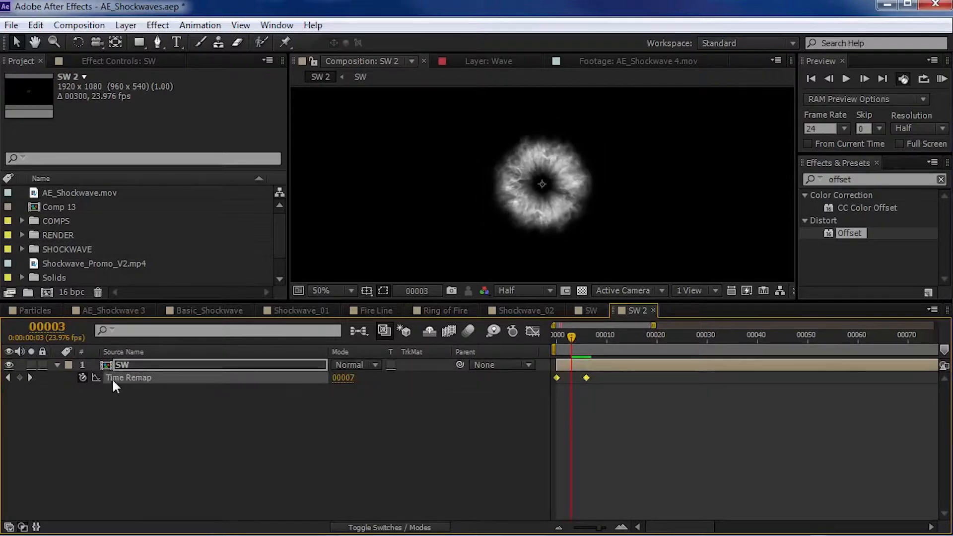
click(530, 333)
key(equal)
key(equal)
drag(643, 458, 668, 437)
drag(611, 410, 683, 414)
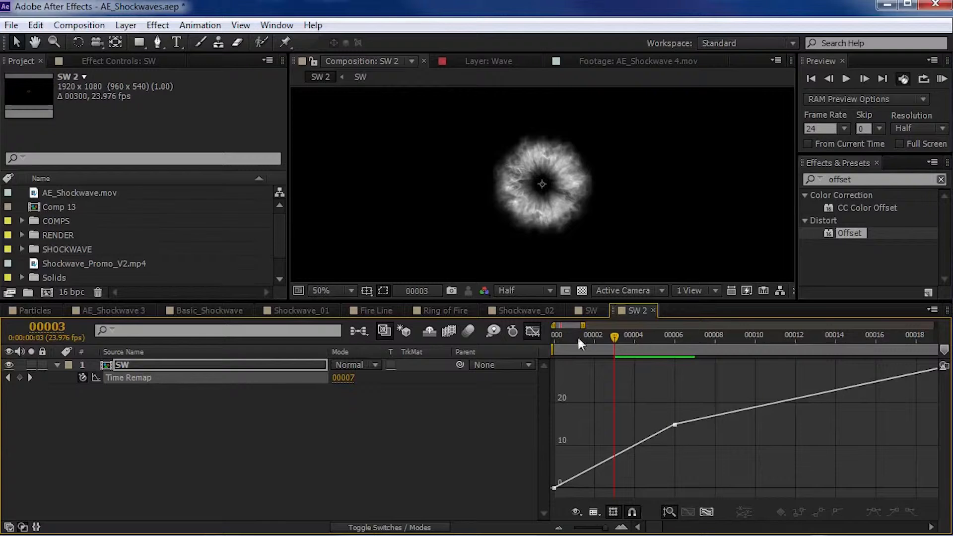
click(536, 331)
- Apply Easy Ease In to the Time Remap keyframe at frame 6
key(grave)
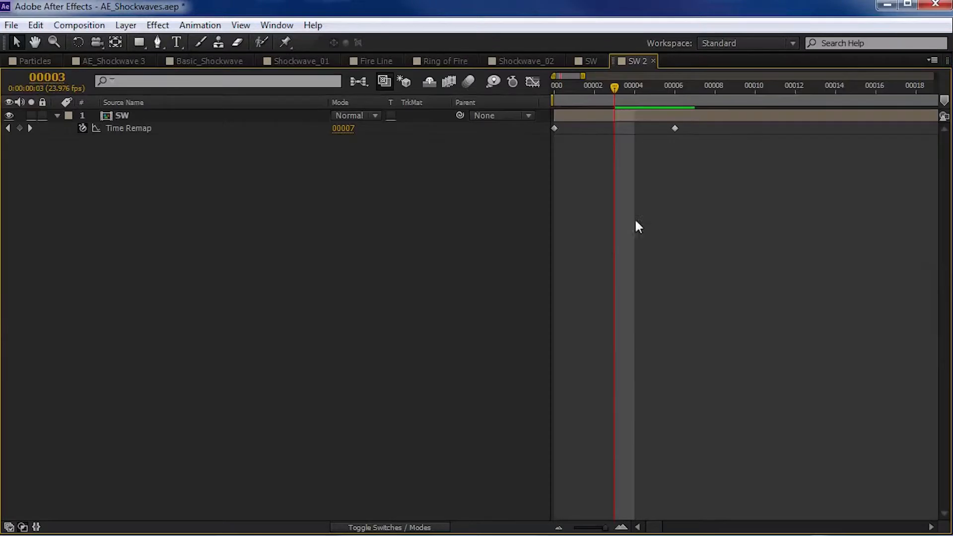
right_click(674, 128)
mouse_move(728, 298)
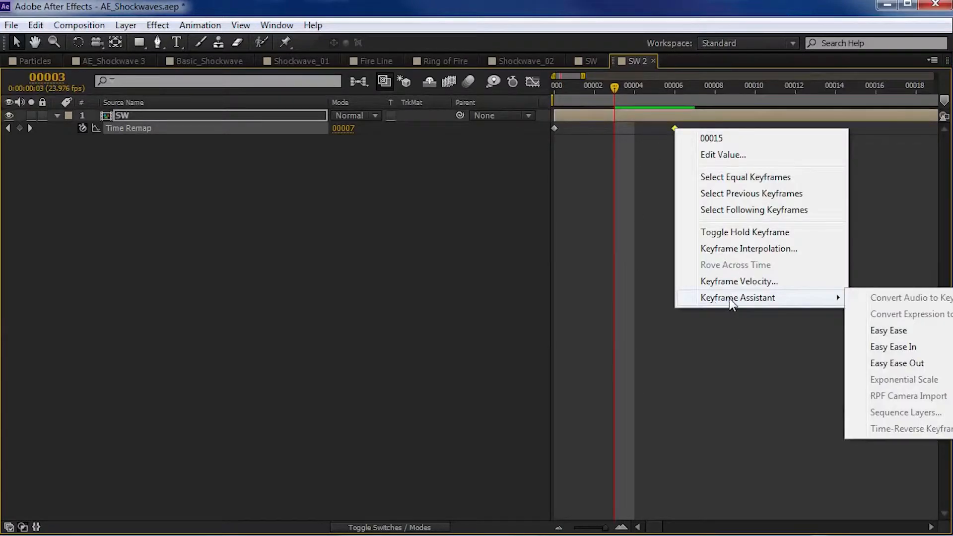
click(894, 349)
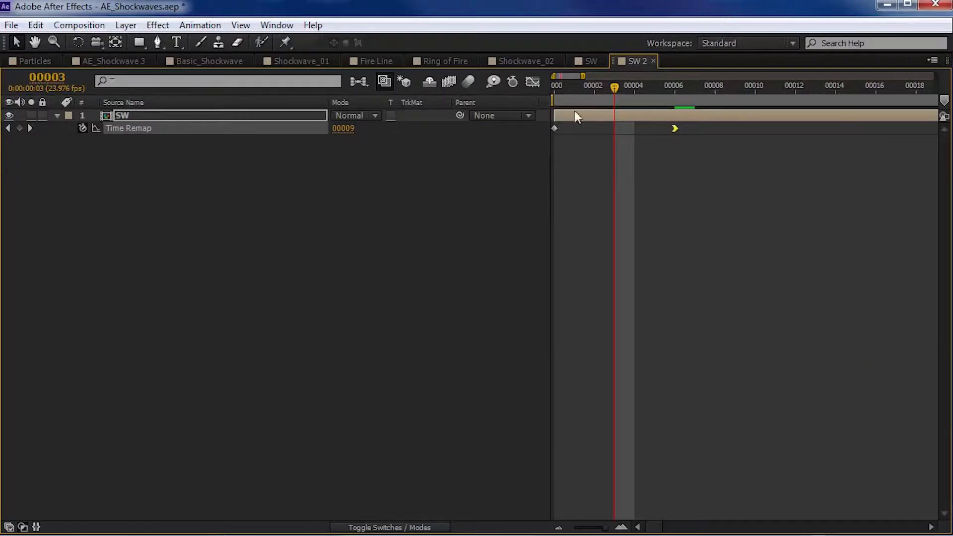
key(grave)
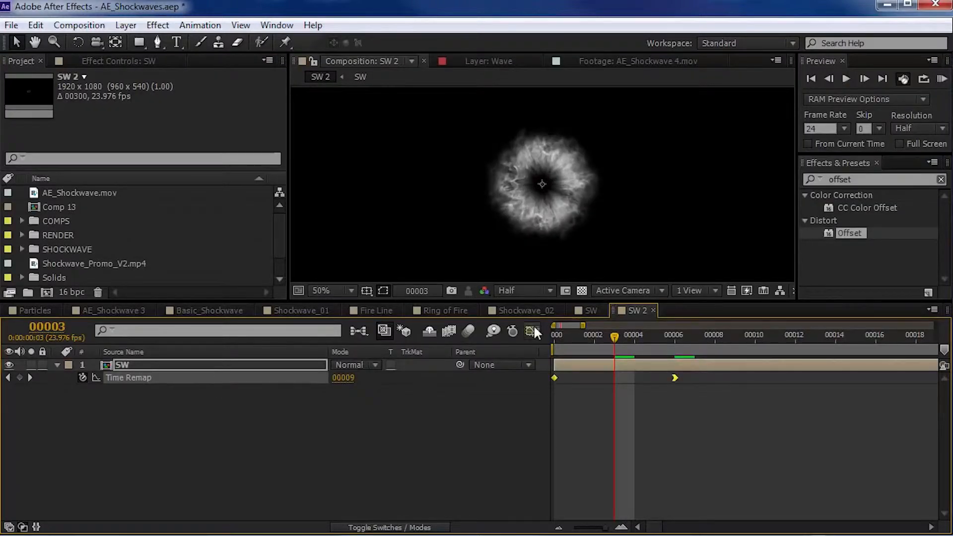
- Reshape the Time Remap curve by lengthening and lowering the incoming ease handle of the frame 6 keyframe
click(532, 331)
key(equal)
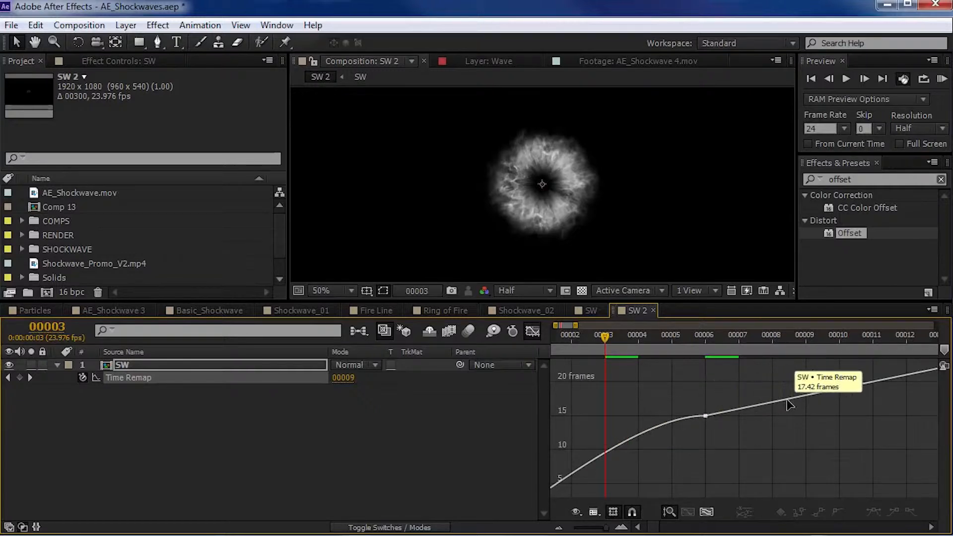
click(706, 415)
drag(636, 416, 574, 450)
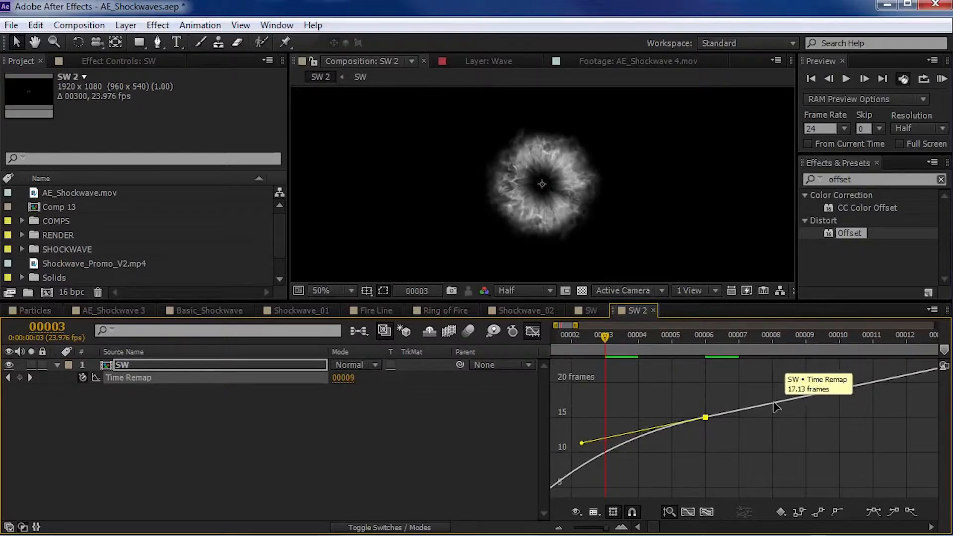
drag(582, 443, 570, 444)
key(minus)
key(minus)
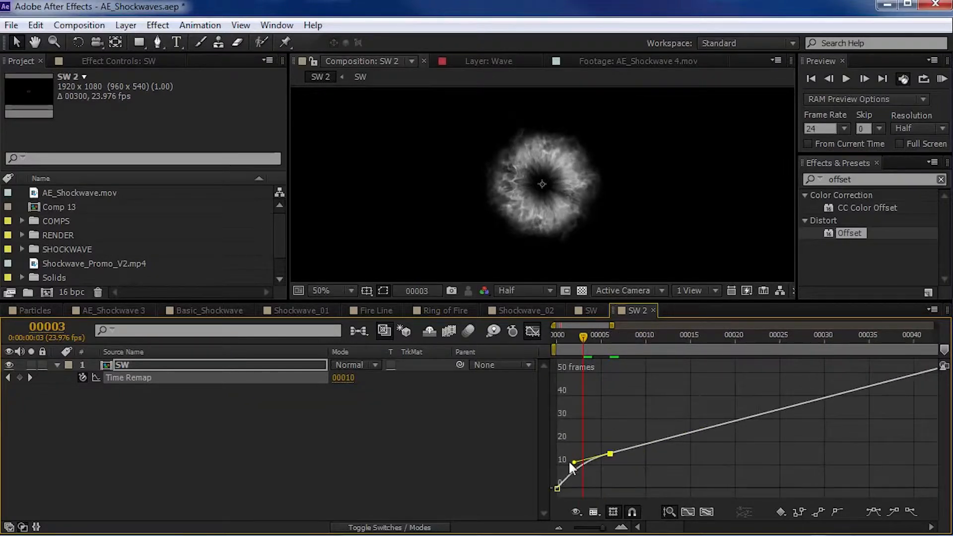
- End the work area at frame 31 and preview the eased shockwave from the start
key(equal)
key(space)
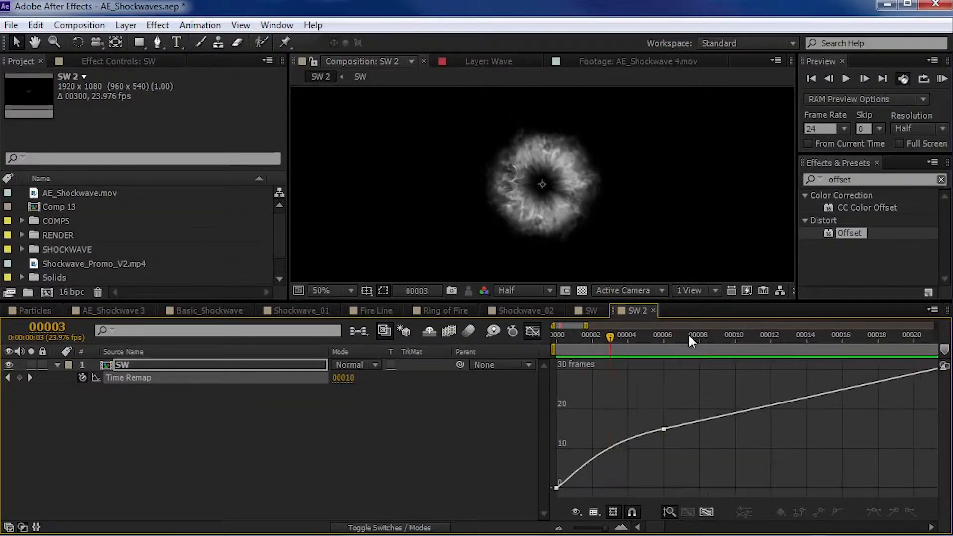
key(minus)
key(minus)
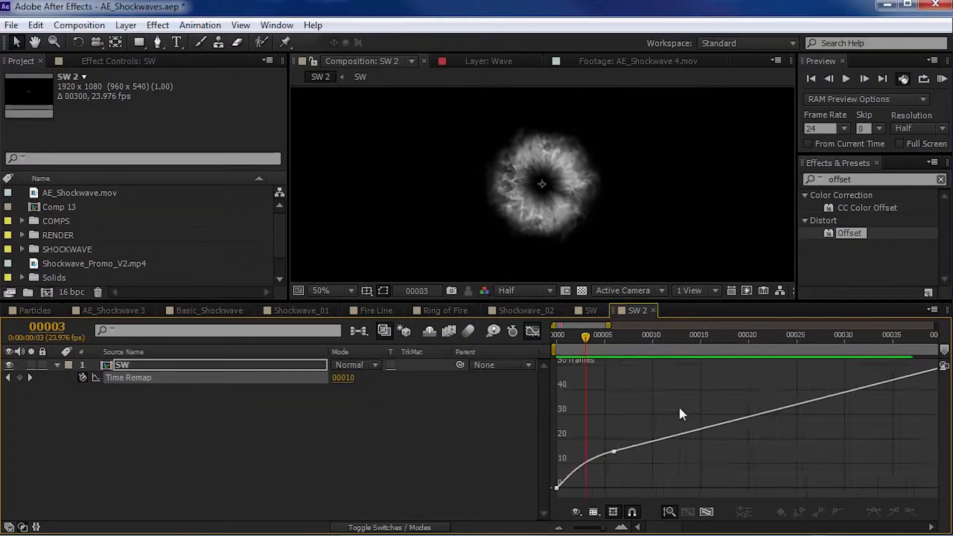
drag(597, 334, 712, 351)
key(n)
key(space)
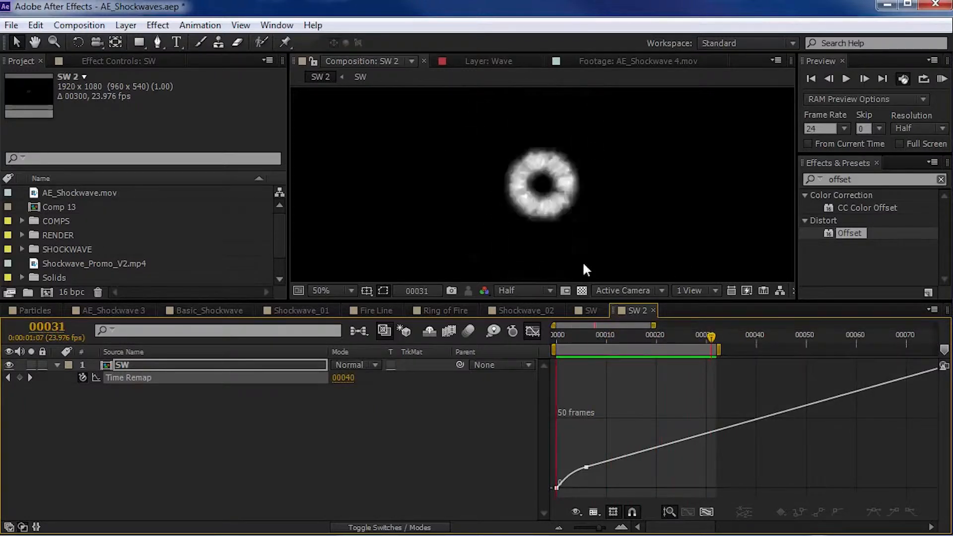
drag(553, 332, 576, 337)
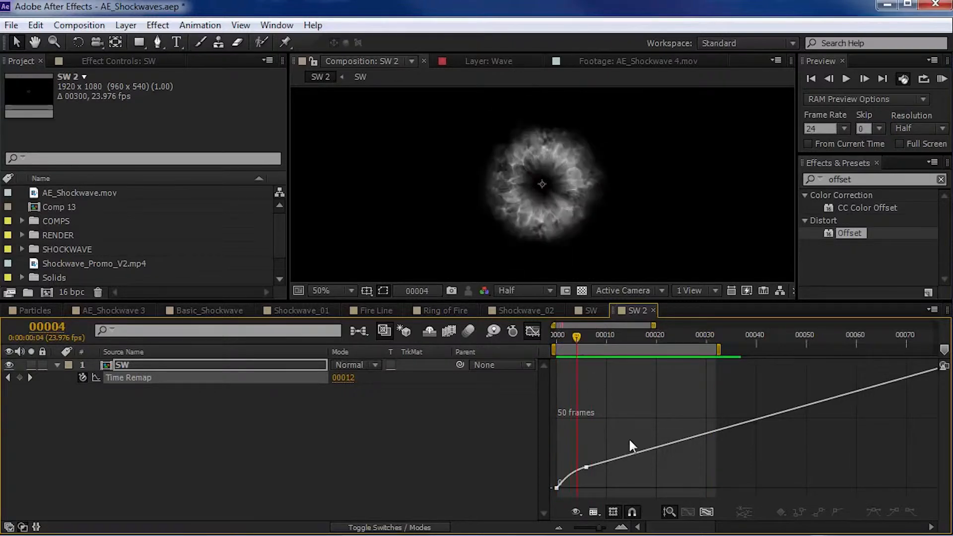
- Close the Graph Editor and shift the eased and last Time Remap keyframes together, placing the eased one at frame 9
click(530, 329)
key(semicolon)
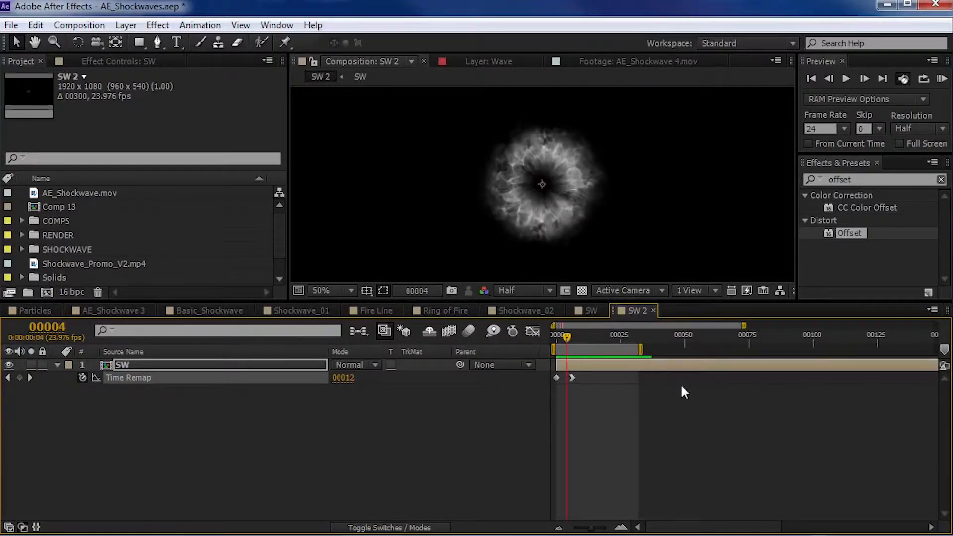
drag(566, 391, 580, 375)
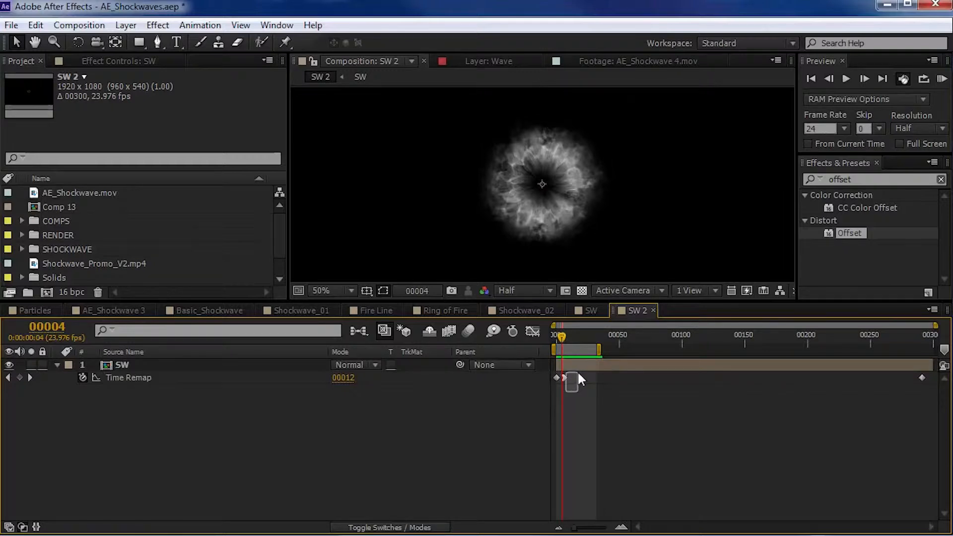
drag(933, 374, 562, 399)
key(equal)
key(equal)
key(equal)
click(579, 335)
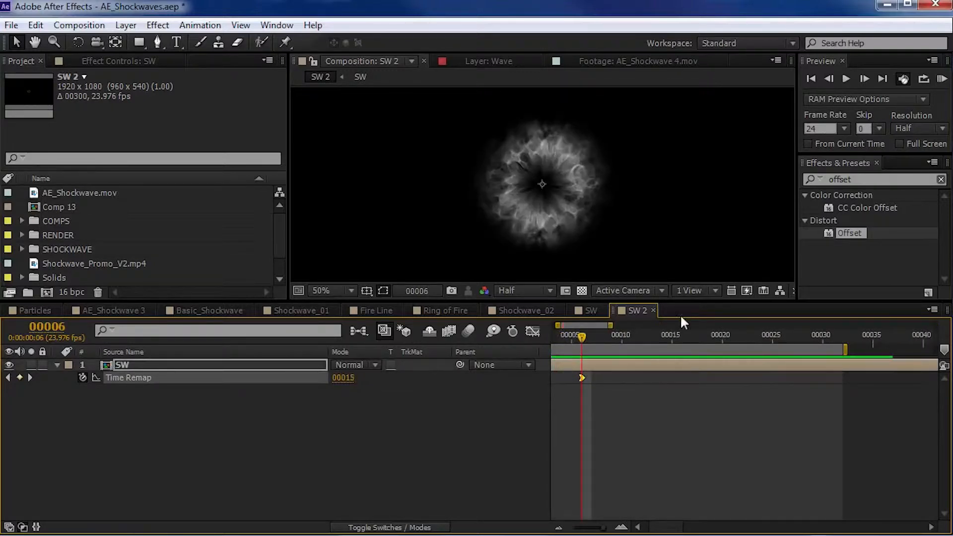
key(Page_Down)
key(Page_Down)
key(Page_Down)
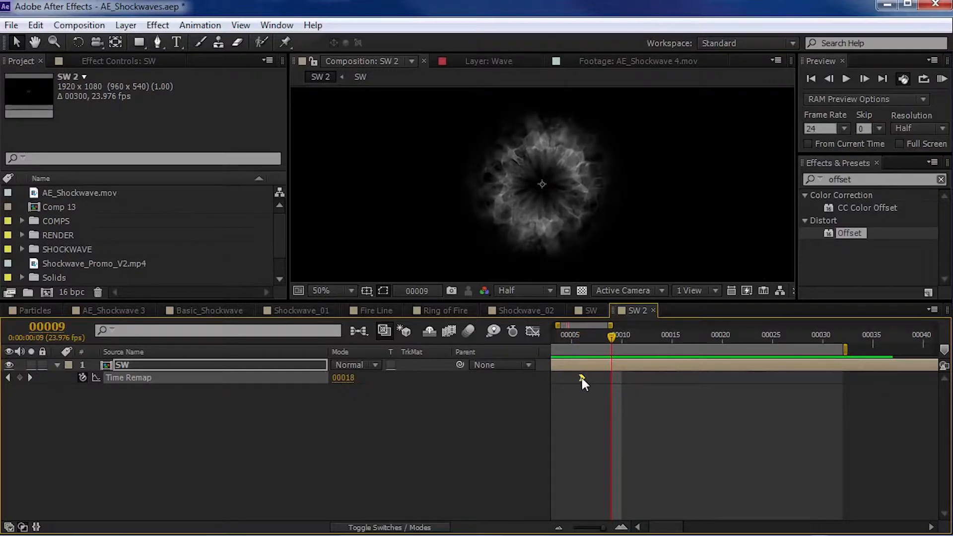
drag(581, 377, 609, 380)
key(minus)
key(minus)
key(minus)
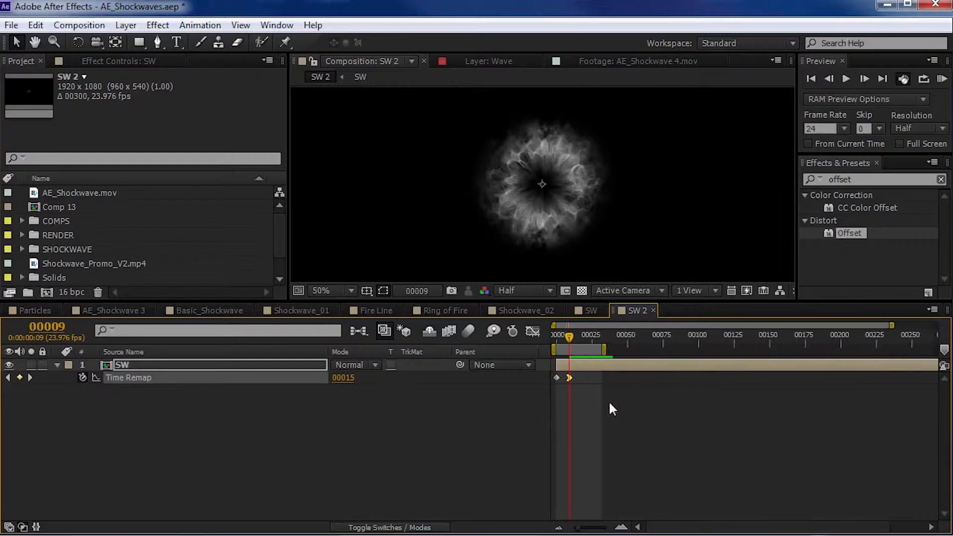
key(equal)
key(equal)
key(space)
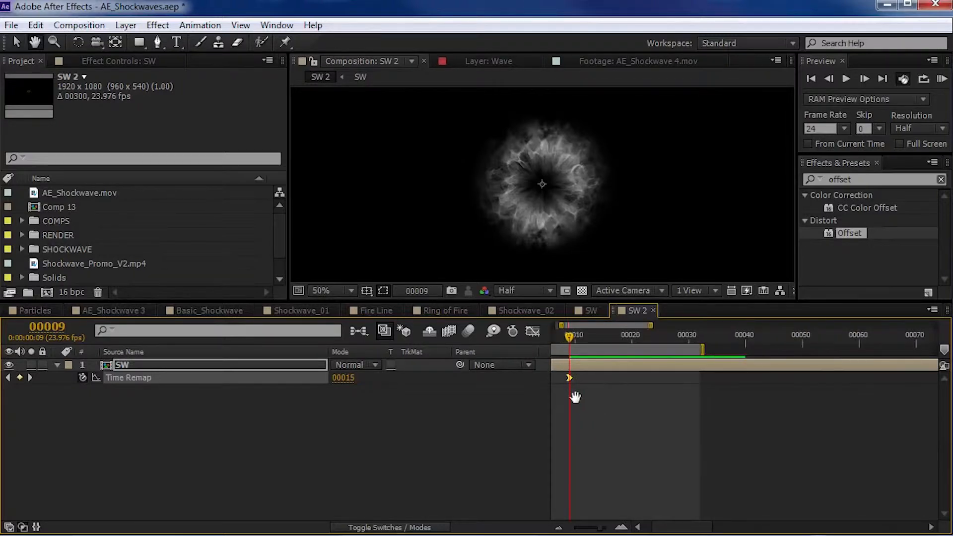
- Preview the retimed shockwave in the SW 2 composition and scrub through its first frames
drag(575, 396, 707, 437)
click(678, 427)
key(KP_0)
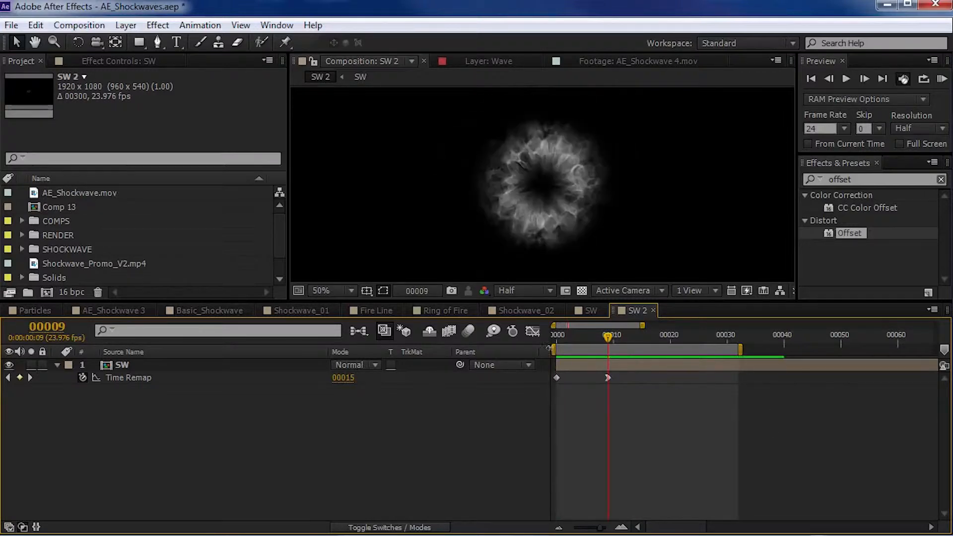
click(569, 335)
drag(570, 334, 589, 333)
- Add a Scale keyframe at frame 7 on the SW layer, keeping its scale at 100%
click(600, 366)
click(594, 335)
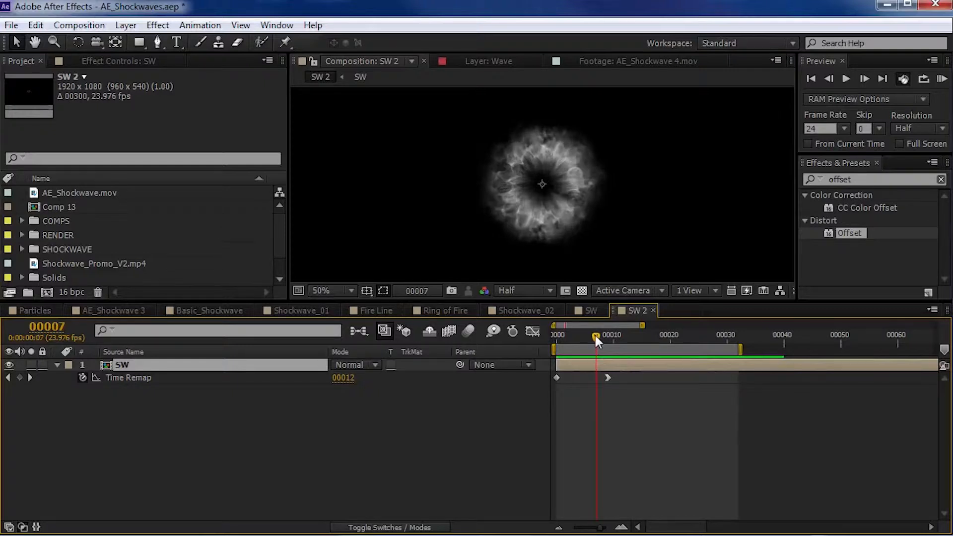
key(s)
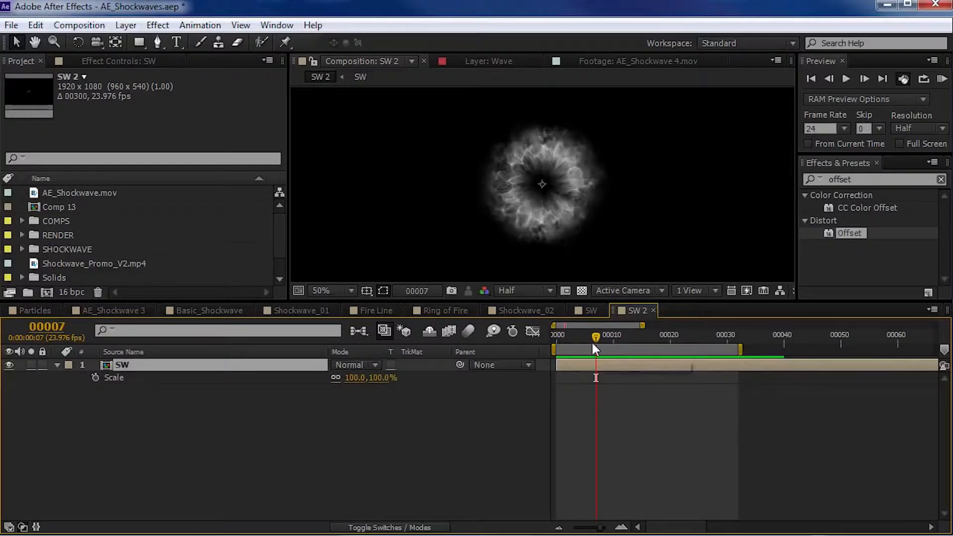
click(95, 377)
- Set the SW layer's Scale to 25% at frame 0
drag(595, 339, 553, 349)
click(384, 377)
text(2)
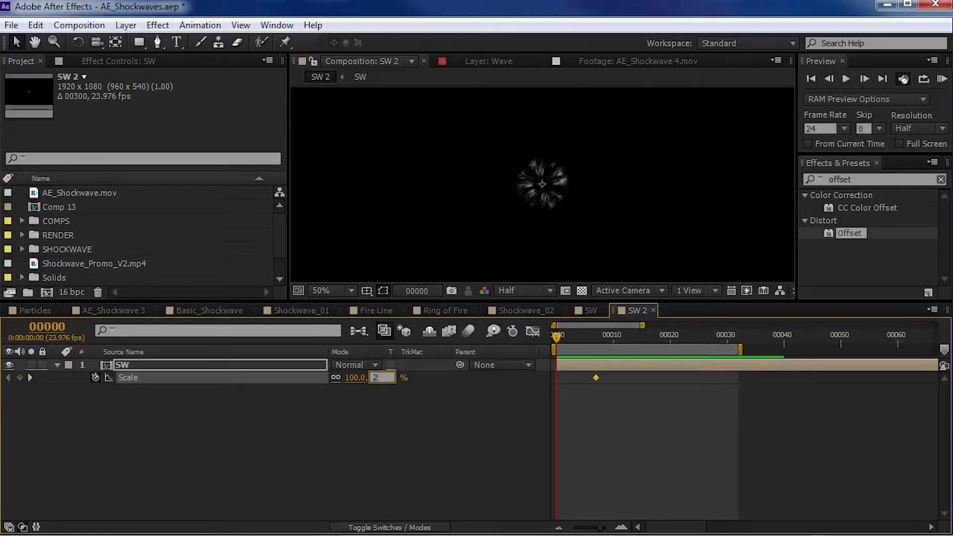
text(5)
key(Return)
- Apply Easy Ease to the Scale keyframe at frame 7
click(595, 378)
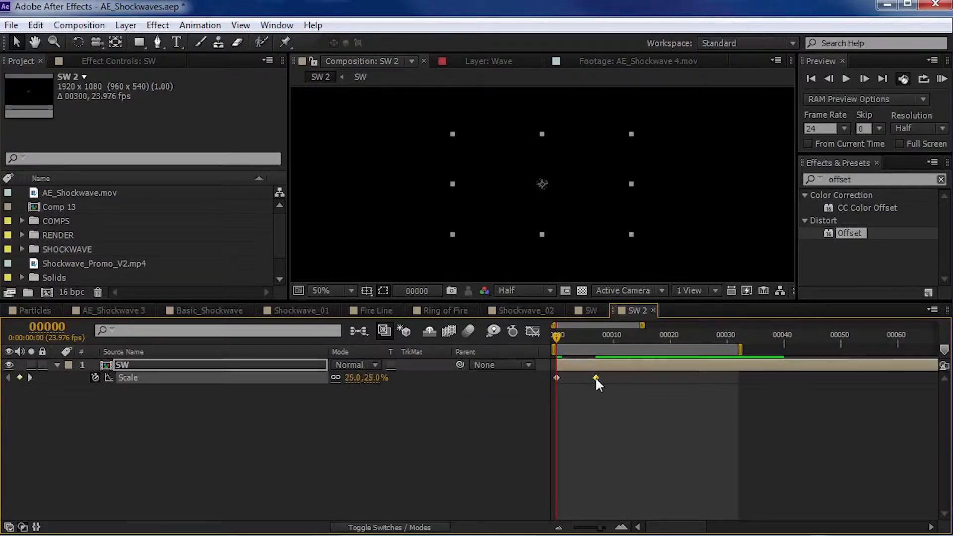
key(F9)
click(599, 411)
- Reshape the Scale curve in the Graph Editor by stretching the frame 7 keyframe's incoming ease handle back to about frame 1, and preview it
click(159, 375)
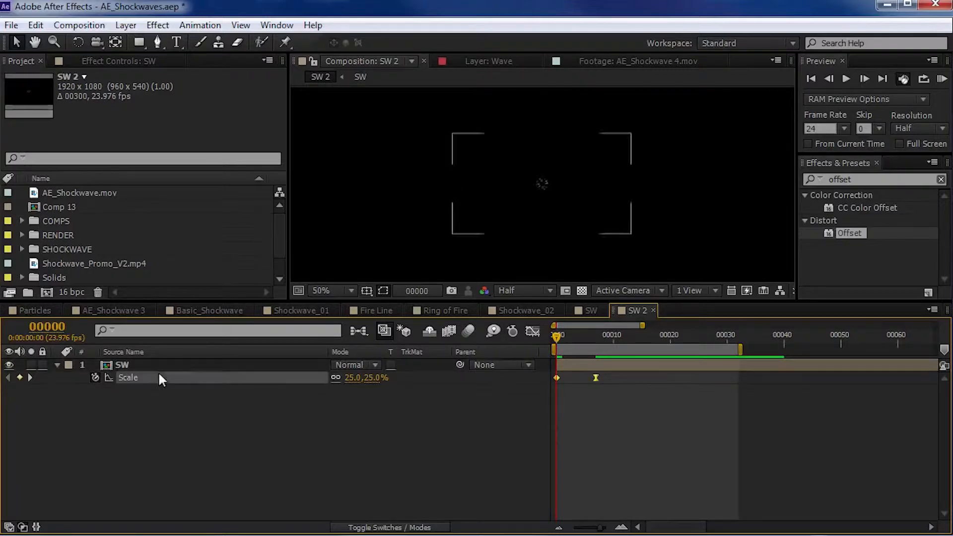
click(532, 331)
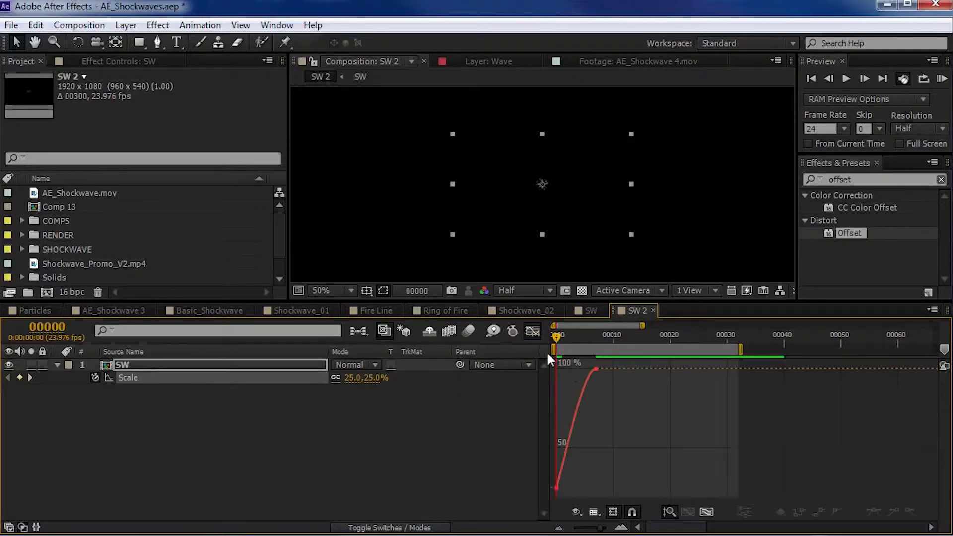
drag(558, 338, 587, 336)
key(equal)
key(equal)
click(629, 370)
key(space)
drag(682, 428, 767, 427)
drag(664, 369, 576, 382)
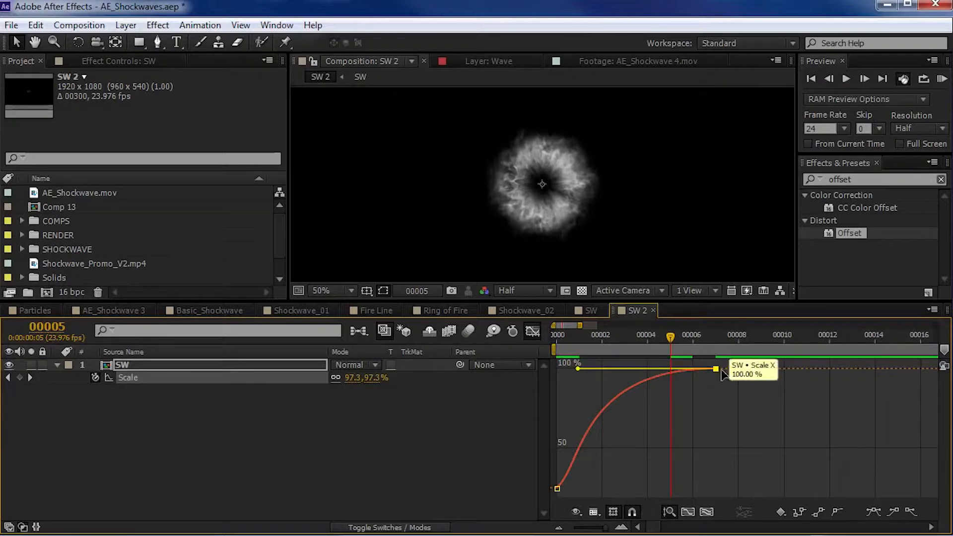
key(space)
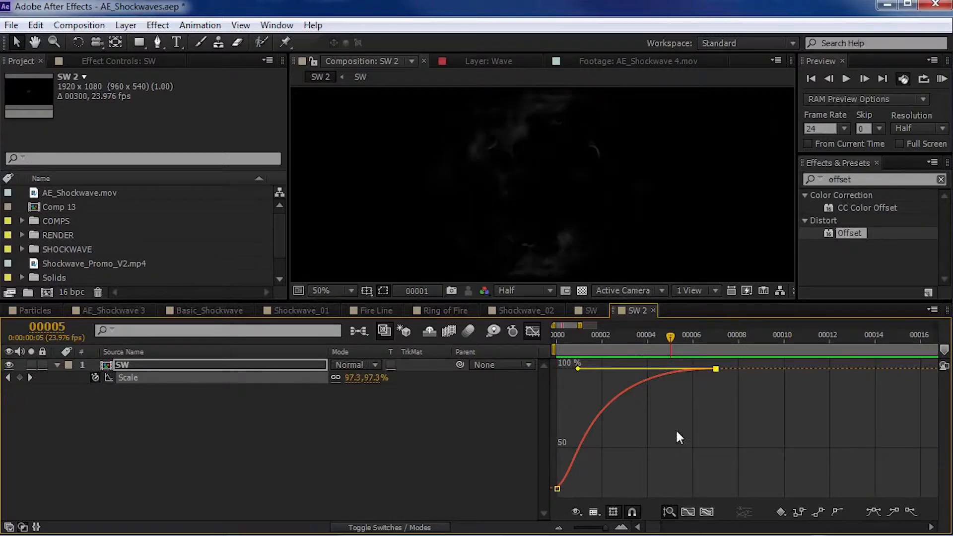
- Close the Graph Editor and preview the scaled burst with the composition viewer maximized
click(532, 331)
click(658, 484)
key(minus)
key(minus)
key(minus)
key(KP_0)
key(grave)
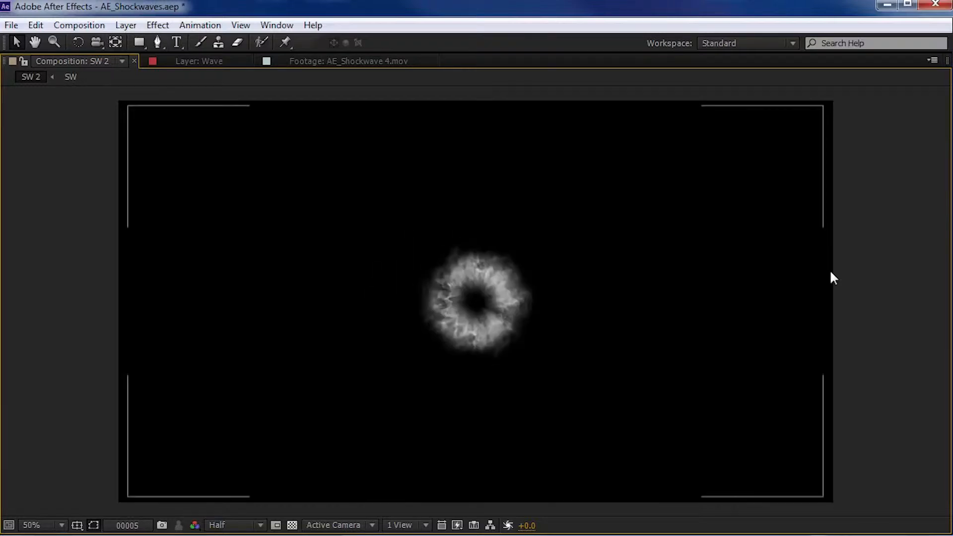
key(grave)
- Make the composition viewer taller to show more of the shockwave
scroll(723, 245, down, 1)
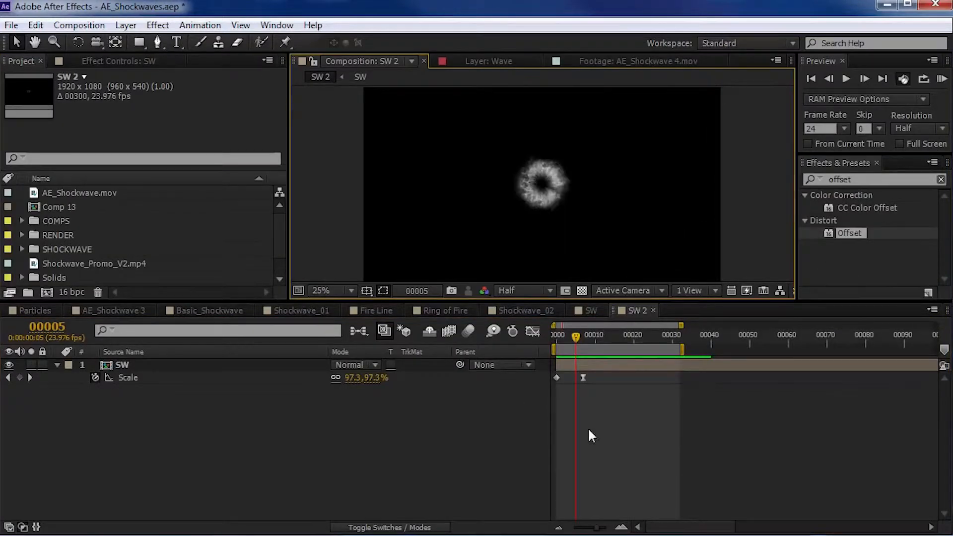
drag(571, 329, 568, 377)
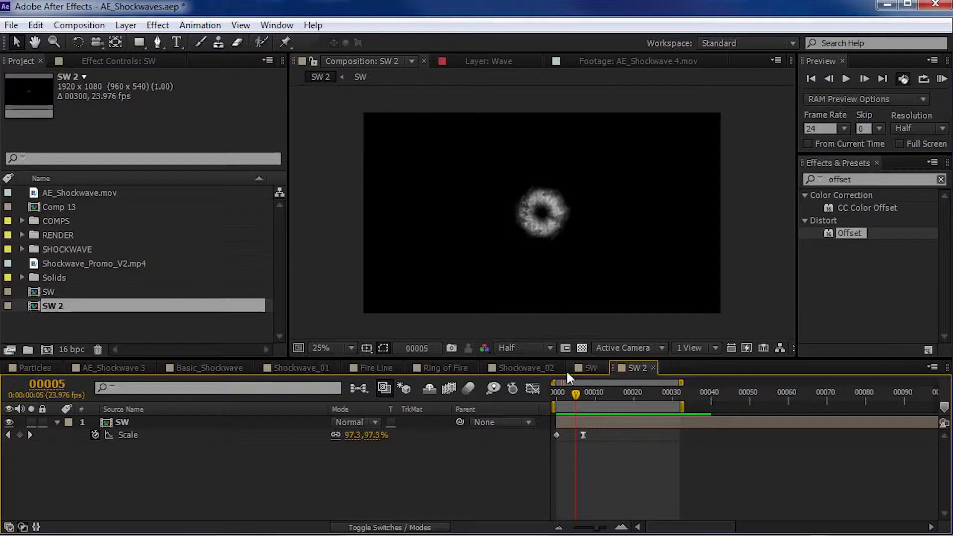
scroll(551, 292, up, 1)
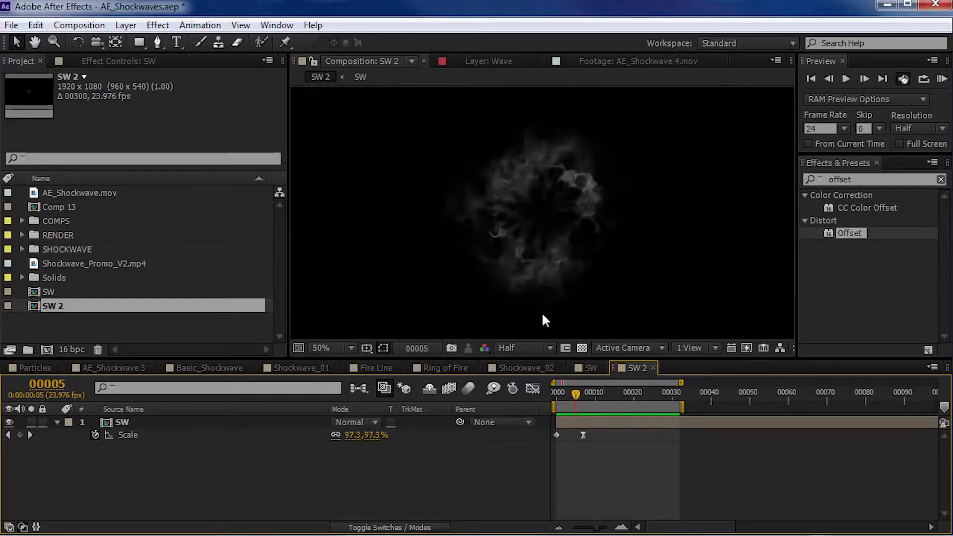
- End the work area at frame 40 and preview the longer shockwave up to its dissolve
drag(652, 392, 709, 406)
key(n)
key(KP_0)
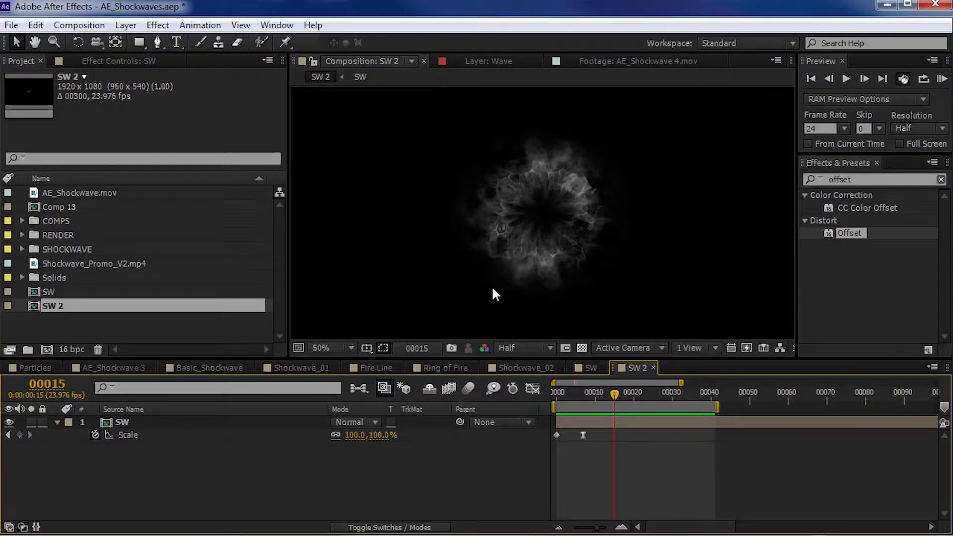
drag(588, 395, 625, 406)
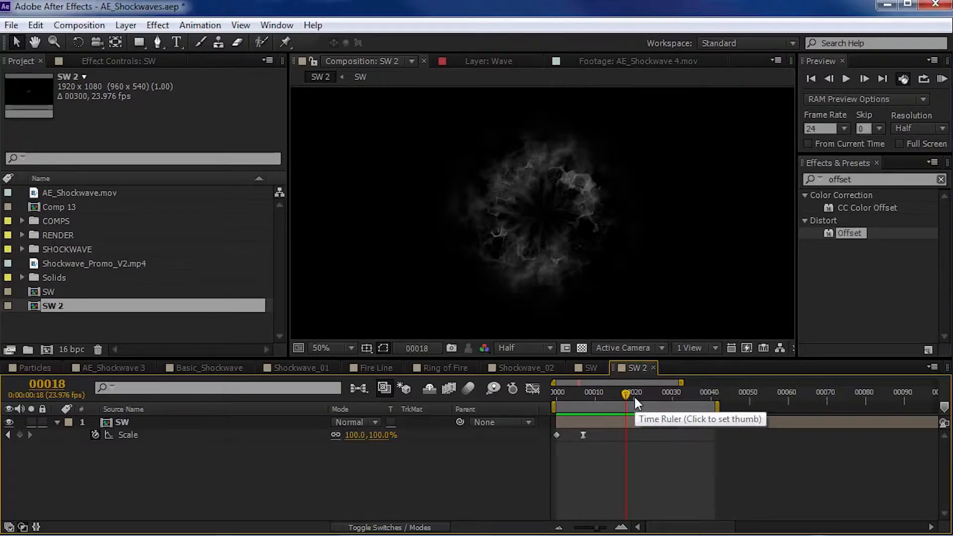
- Queue SW 2 for rendering to SW 2.mov on the desktop as QuickTime with the Photo - JPEG codec at quality 95
click(79, 25)
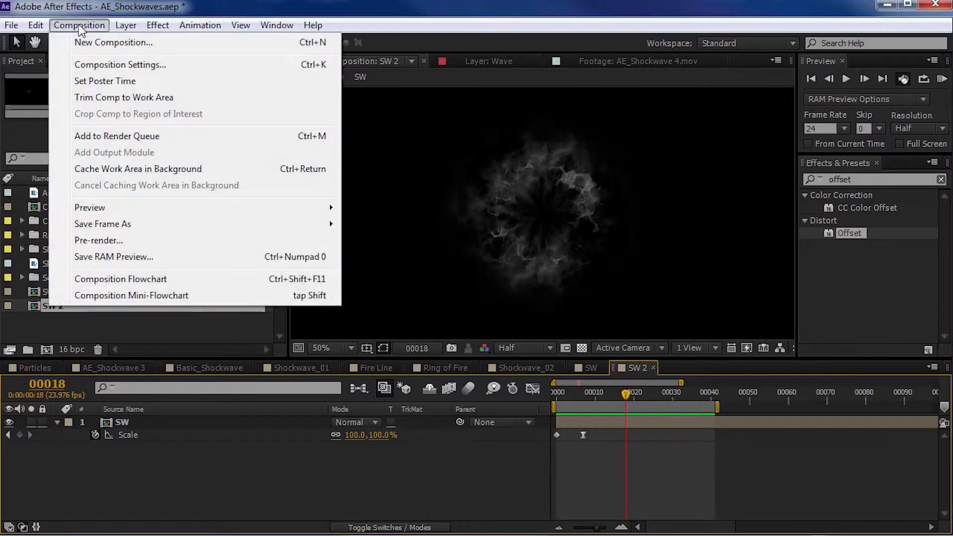
click(109, 135)
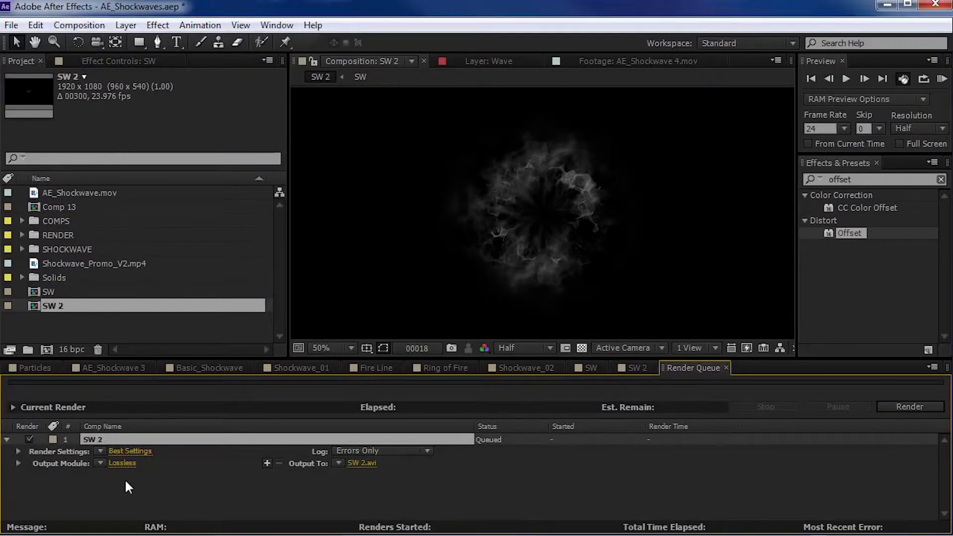
click(128, 464)
click(492, 225)
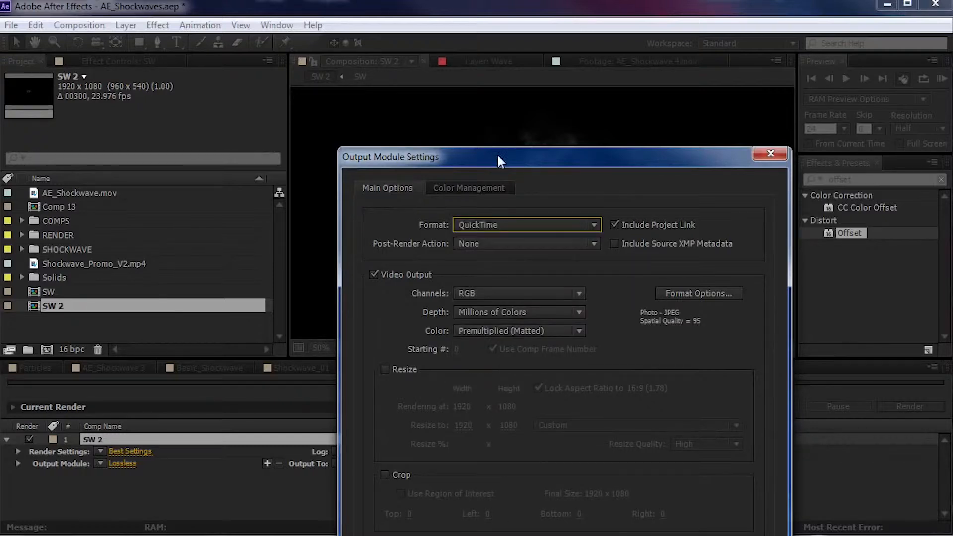
drag(497, 153, 401, 34)
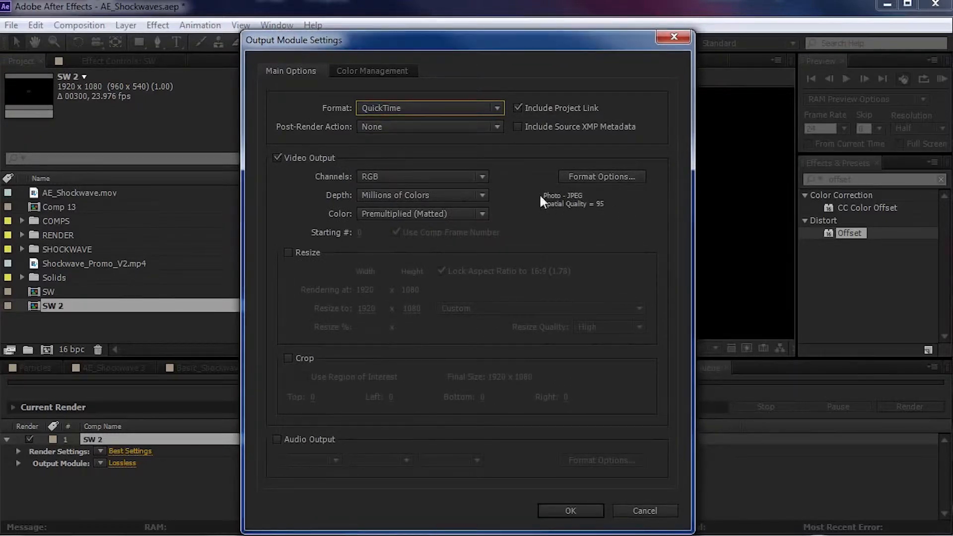
click(586, 175)
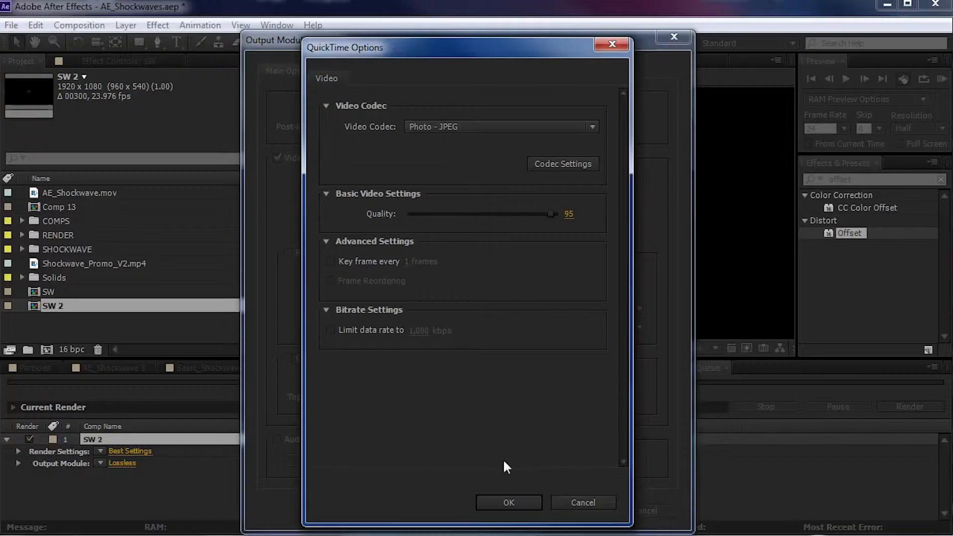
click(508, 502)
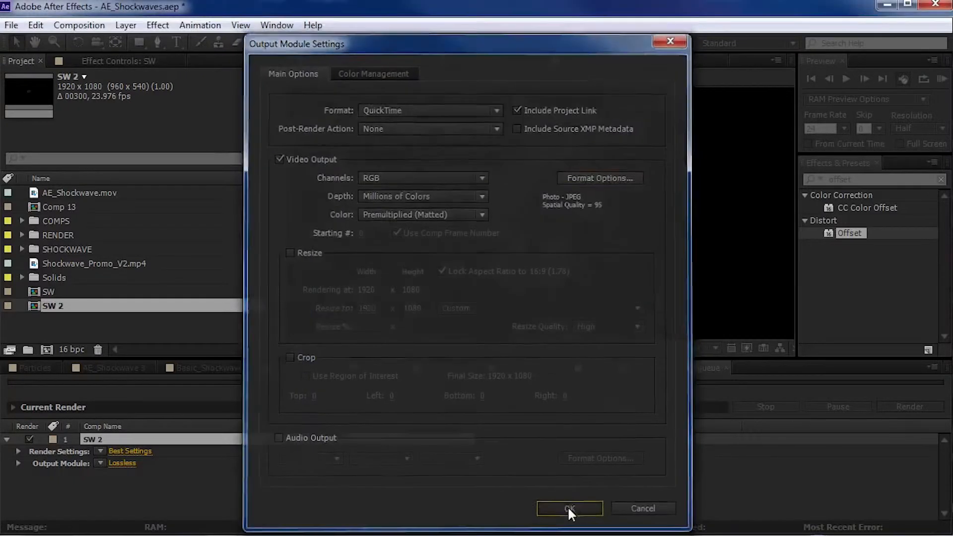
click(561, 506)
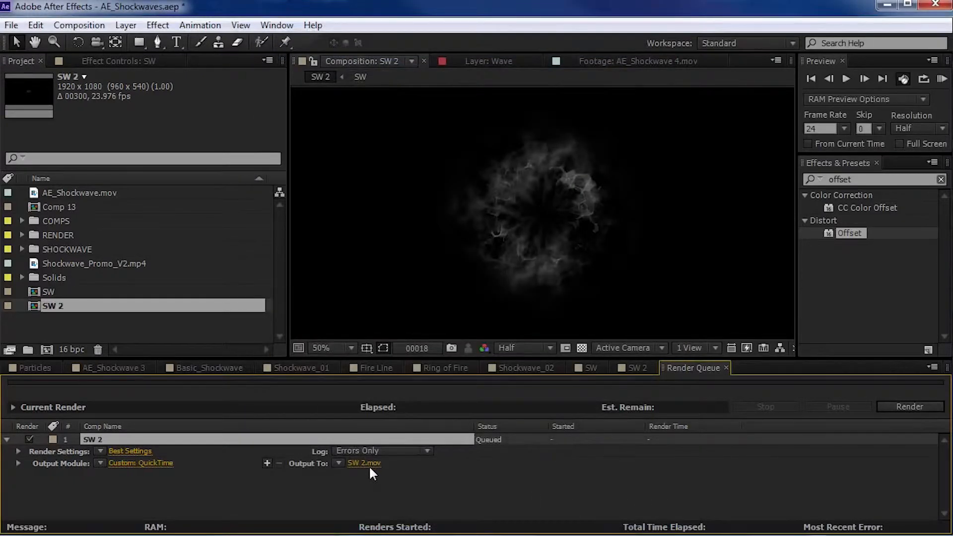
key(Return)
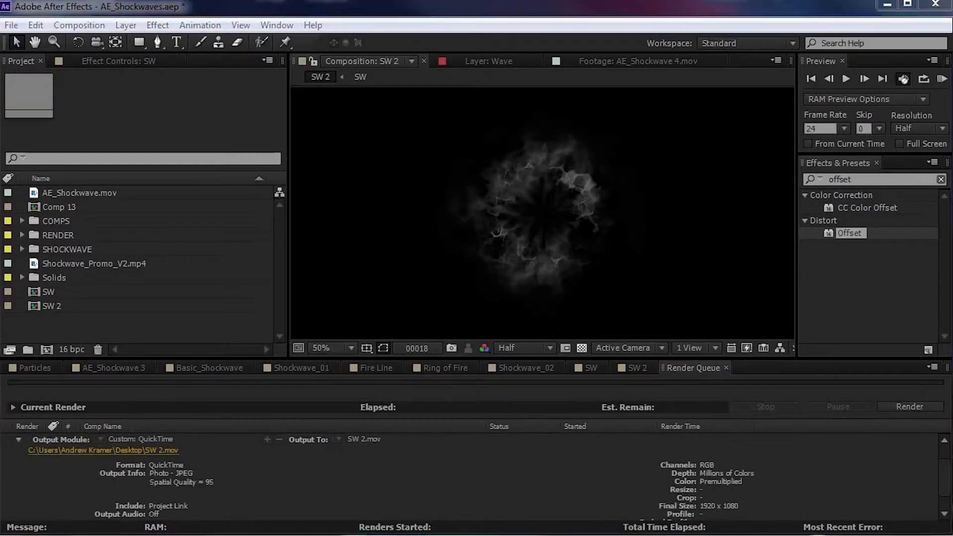
- Import the rendered SW 2.mov into the project and scrub through it in the footage viewer
drag(166, 295, 110, 323)
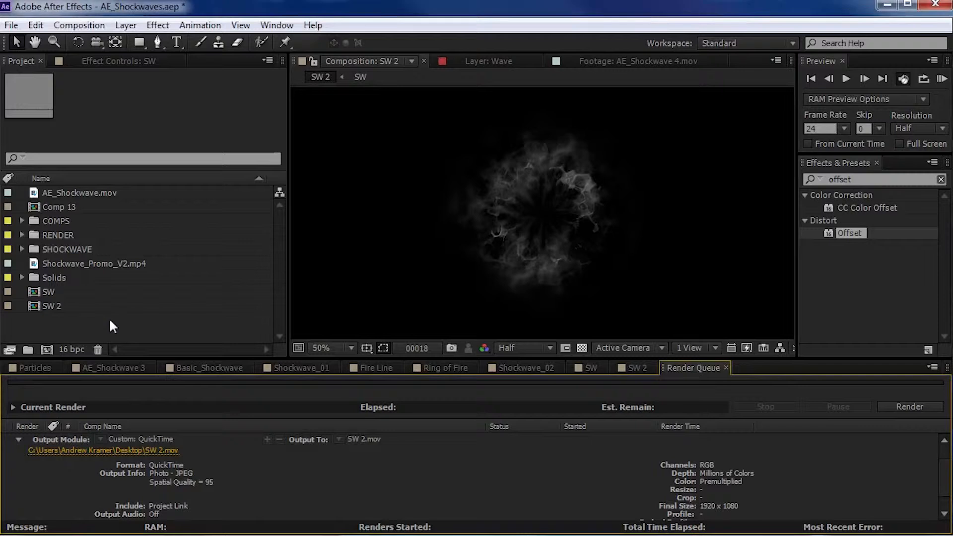
double_click(64, 320)
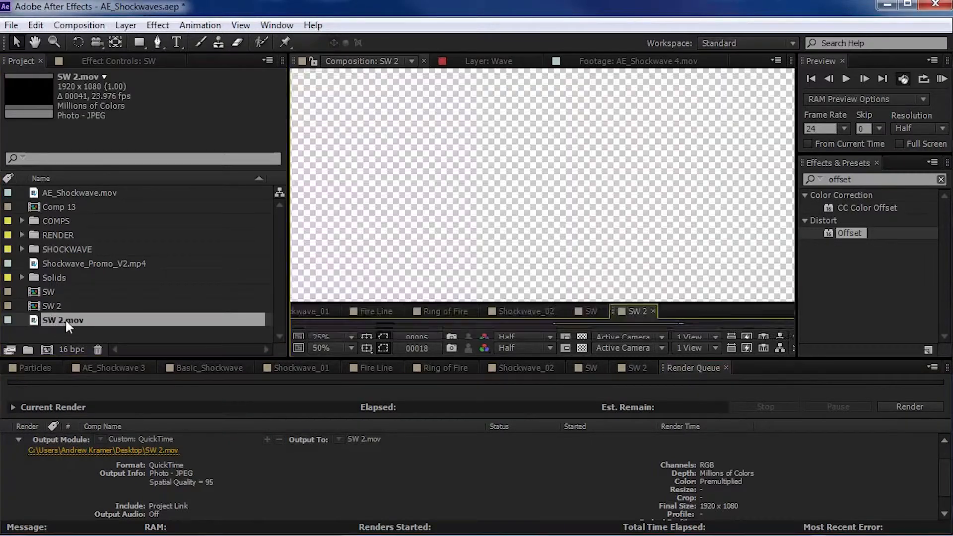
drag(318, 322, 404, 322)
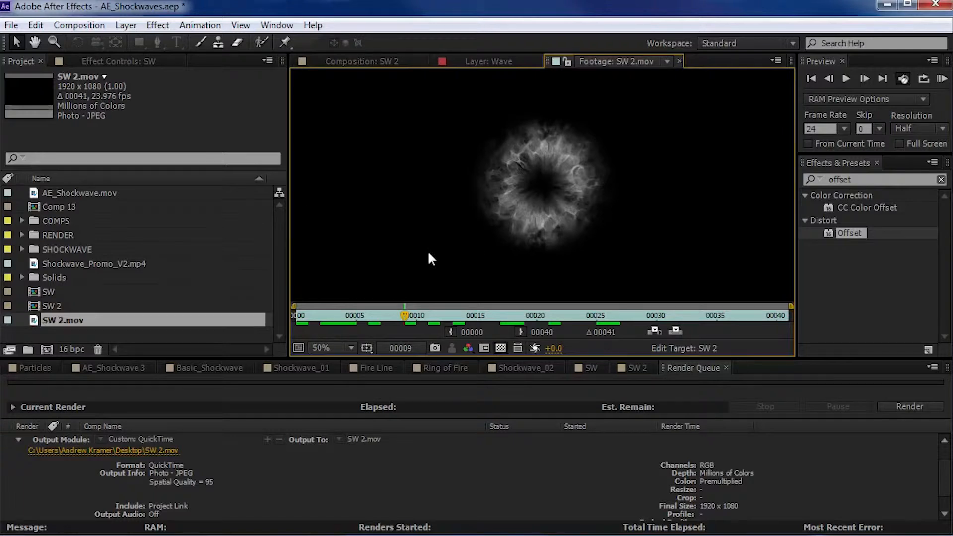
- Create a new composition from SW 2.mov and scrub through it to frame 14
drag(55, 320, 46, 351)
click(560, 467)
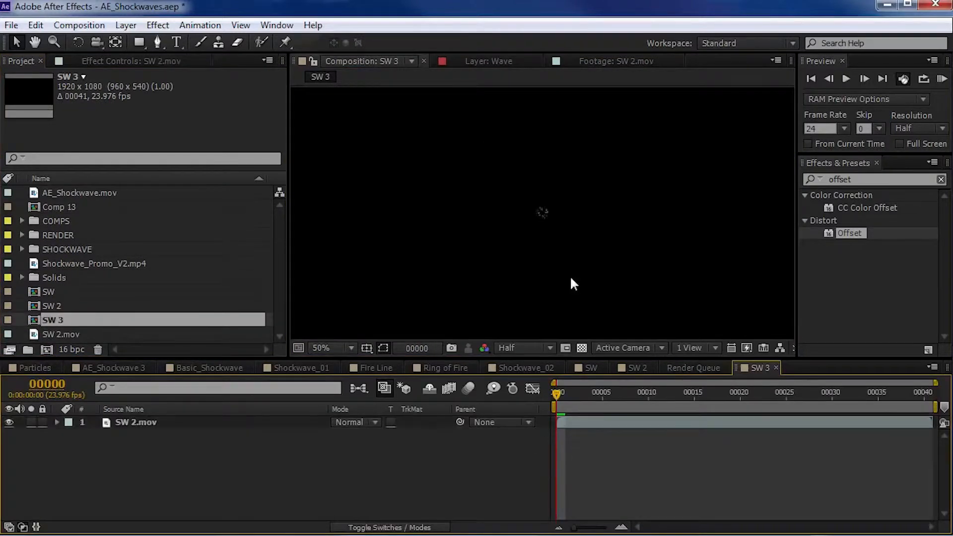
scroll(570, 281, down, 2)
key(space)
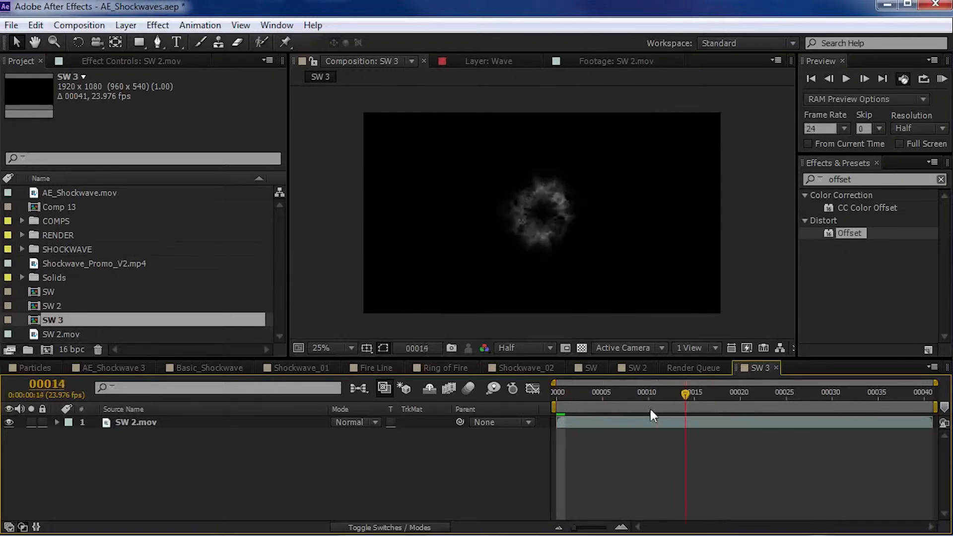
click(640, 406)
scroll(584, 300, up, 2)
drag(600, 393, 684, 400)
- Apply Unsharp Mask with an Amount of 60 to the SW 2.mov layer and check the sharpened ring at full resolution
click(648, 421)
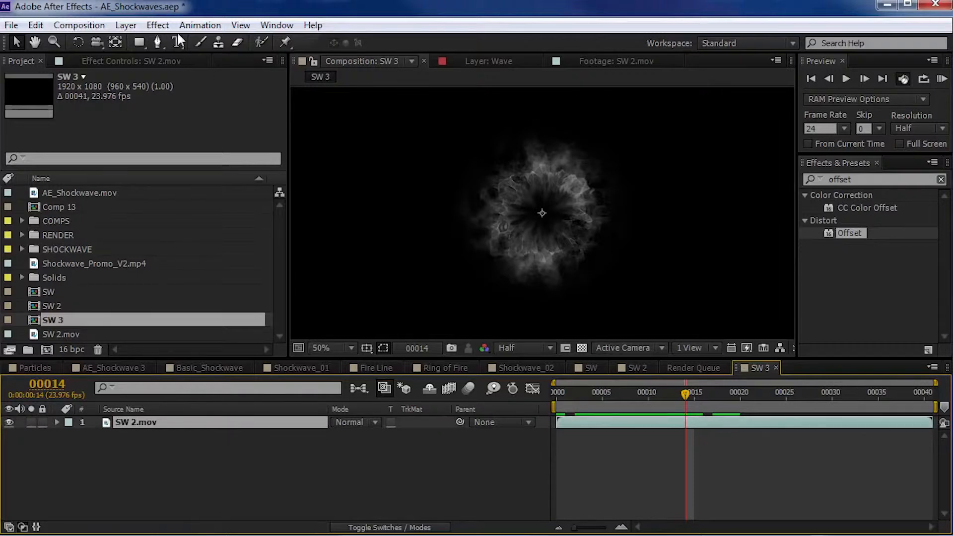
click(158, 25)
mouse_move(349, 132)
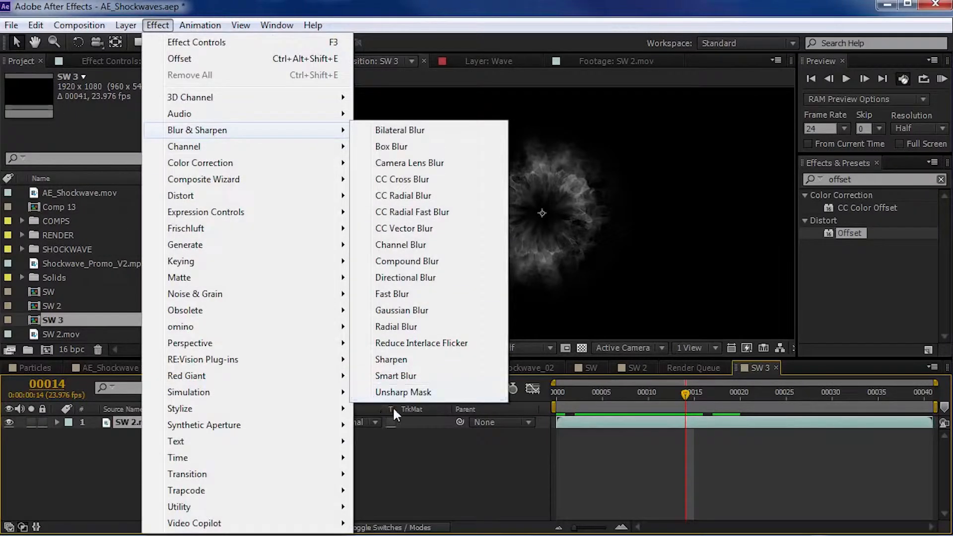
click(400, 393)
scroll(526, 268, up, 1)
key(ctrl+j)
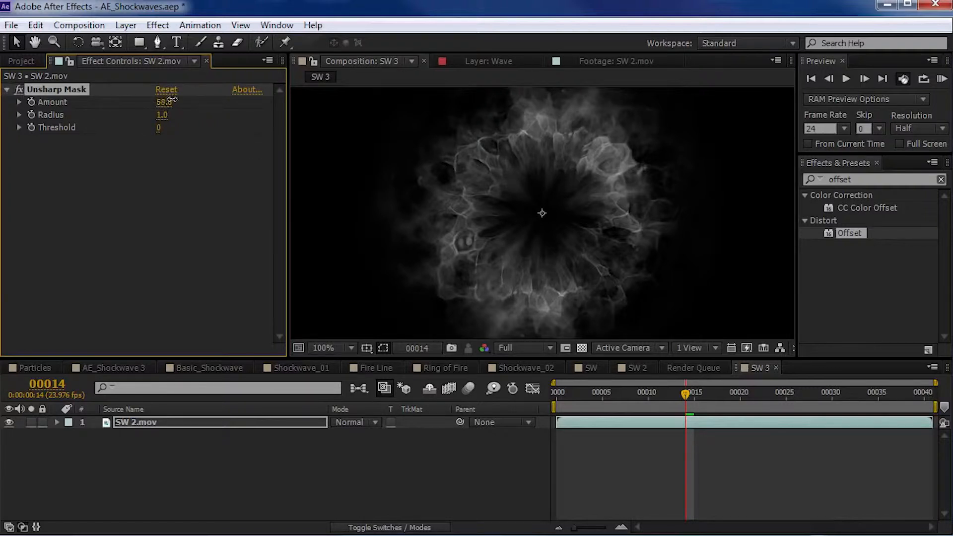
key(comma)
drag(582, 393, 703, 413)
- Duplicate the sharpened SW 2.mov layer and set the upper copy's blending mode to Screen
click(600, 422)
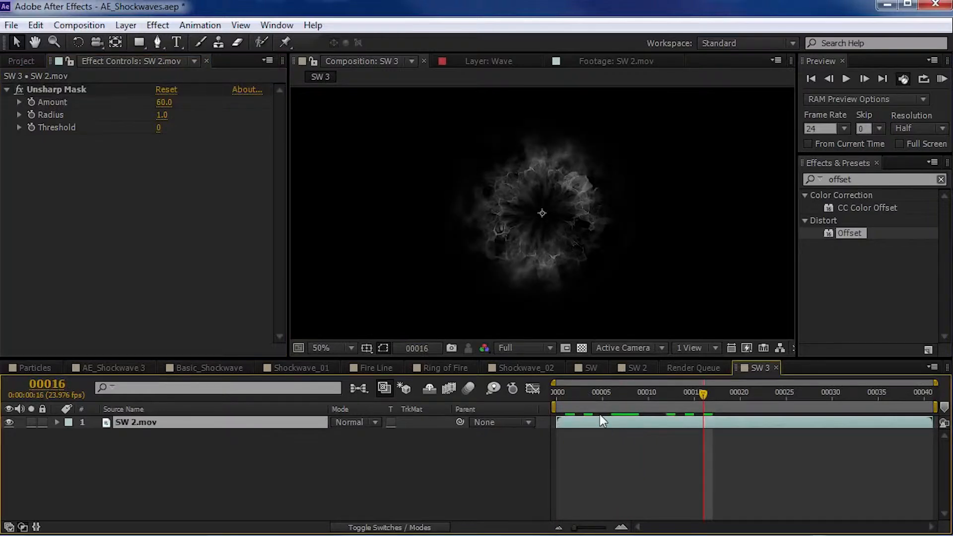
key(ctrl+d)
click(381, 423)
click(418, 400)
click(341, 421)
click(406, 335)
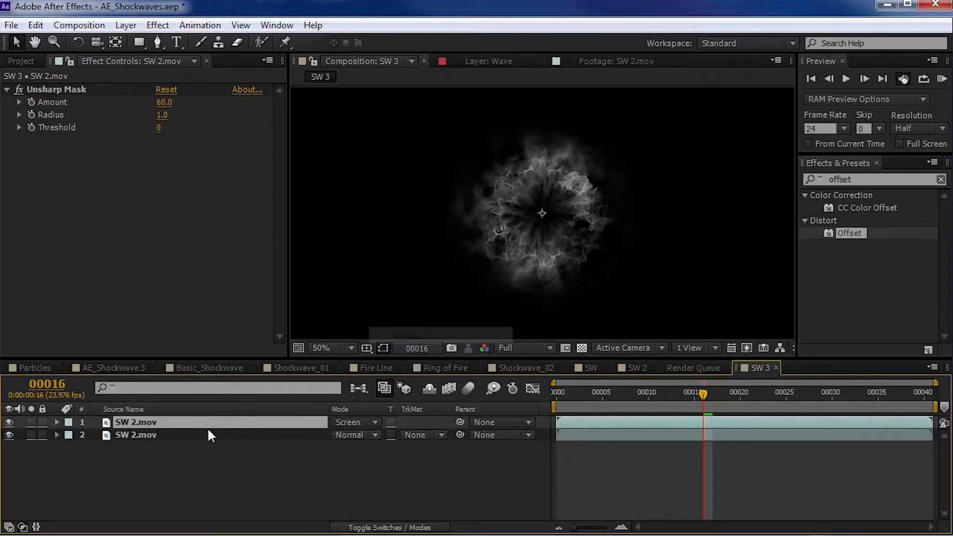
- Set the lower SW 2.mov layer's blending mode to Screen and select the upper copy
click(255, 435)
click(350, 435)
click(406, 336)
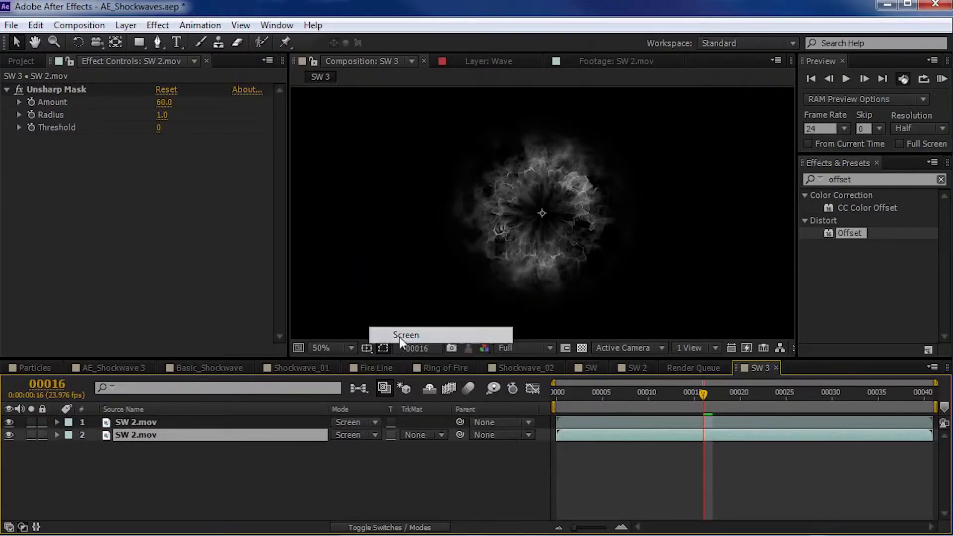
click(139, 421)
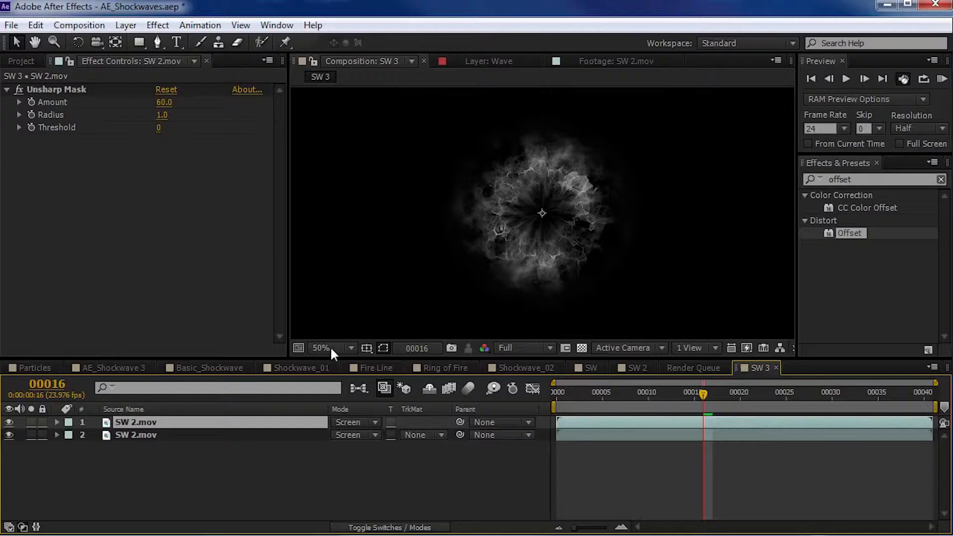
- Rotate the upper SW 2.mov copy about its centre and scale it down to 64%
click(80, 42)
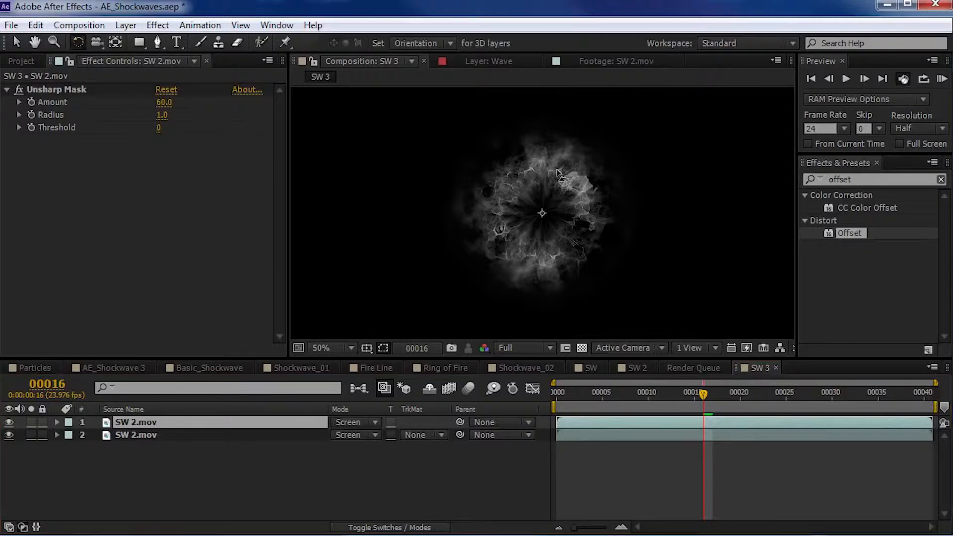
click(592, 227)
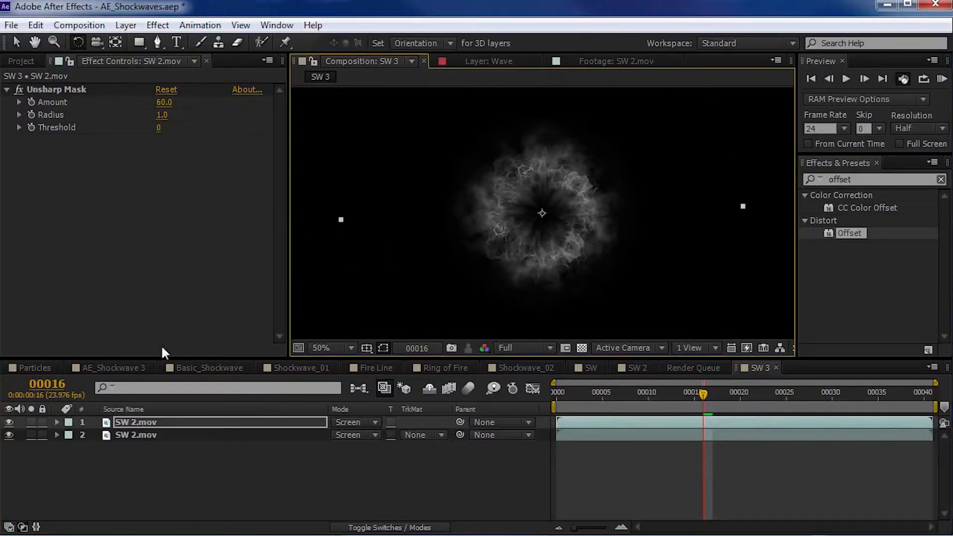
key(s)
drag(380, 437, 363, 437)
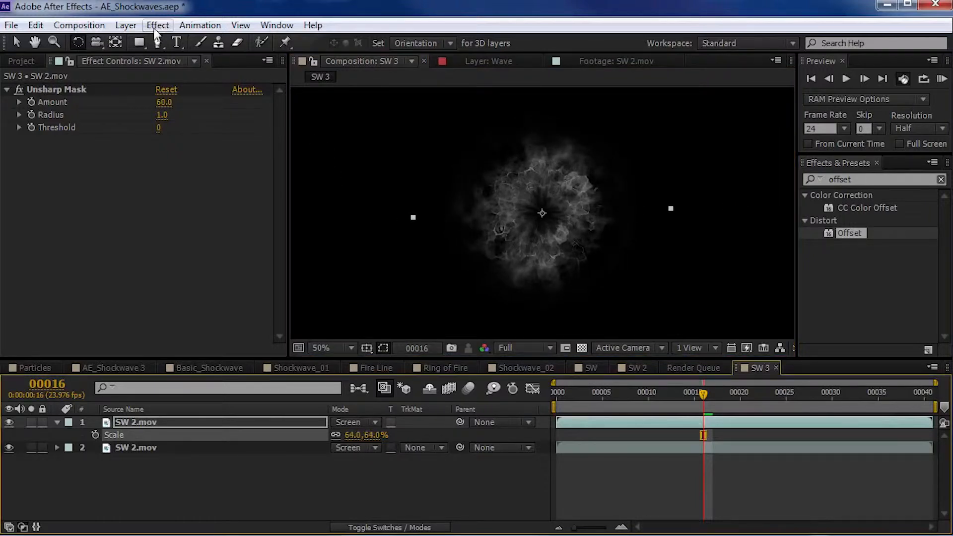
- Apply Curves to the upper SW 2.mov copy and raise the midtones of the RGB curve to brighten it
click(158, 25)
mouse_move(221, 164)
click(395, 457)
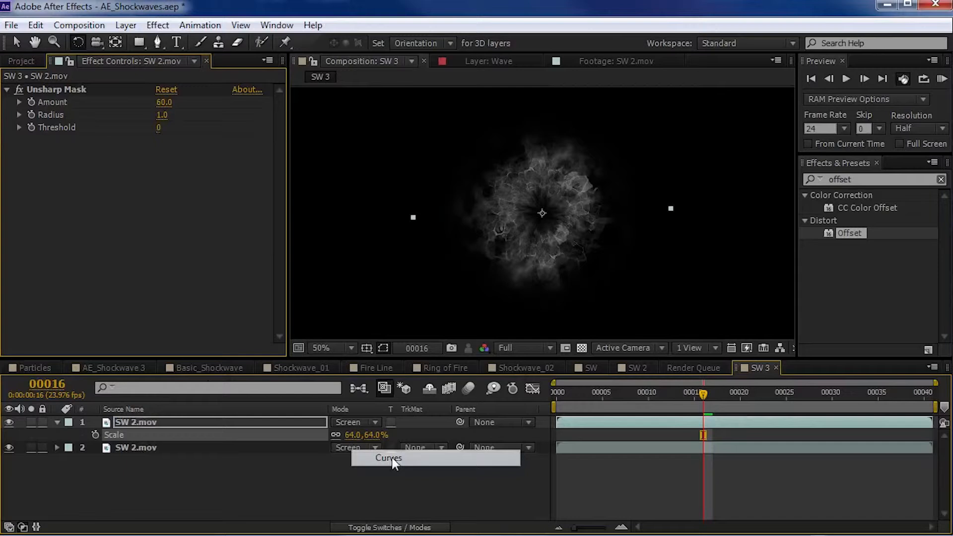
drag(82, 257, 56, 279)
click(636, 437)
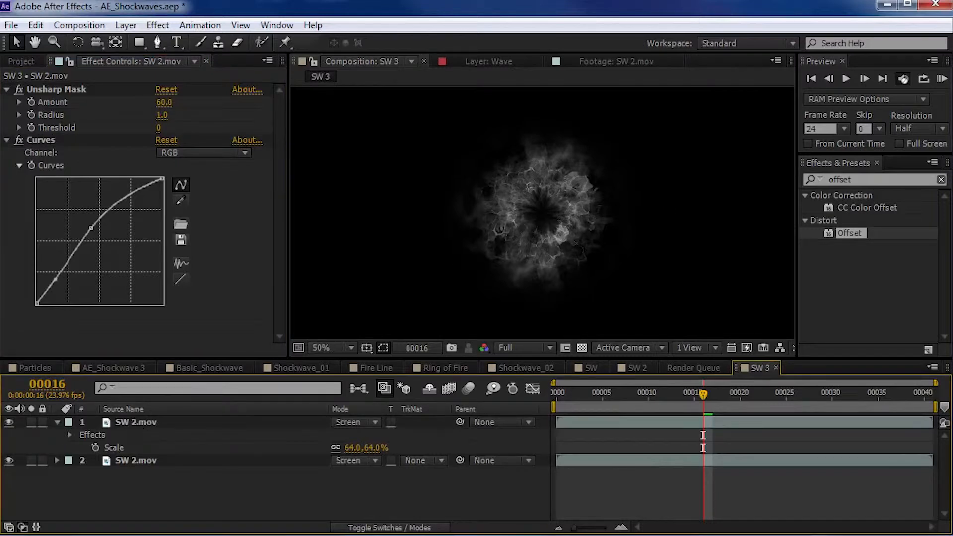
- Compare the composite with the upper copy hidden and shown, and preview the animation
click(9, 423)
click(8, 423)
key(KP_0)
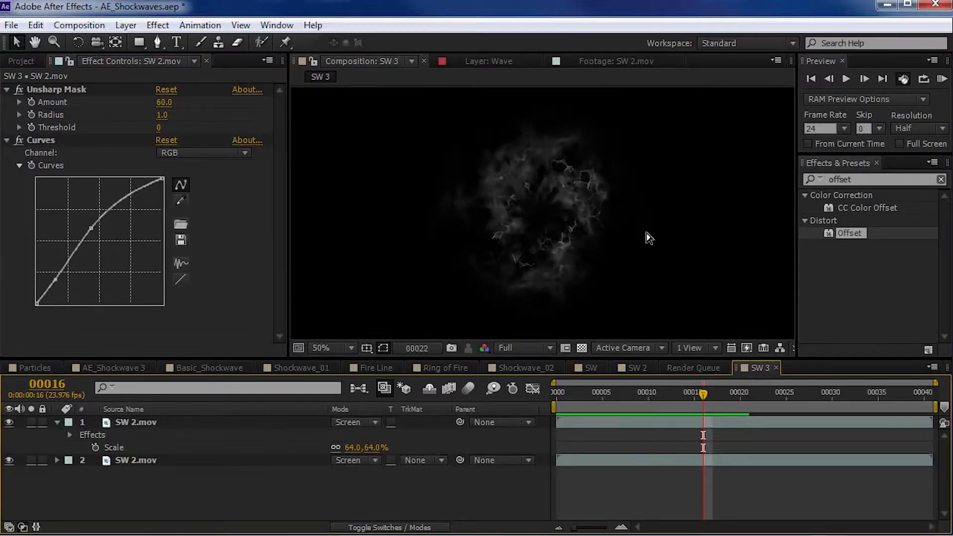
- At frame 11, try a scale of 40% on the upper SW 2.mov copy, settle on 52%, and preview it
click(657, 393)
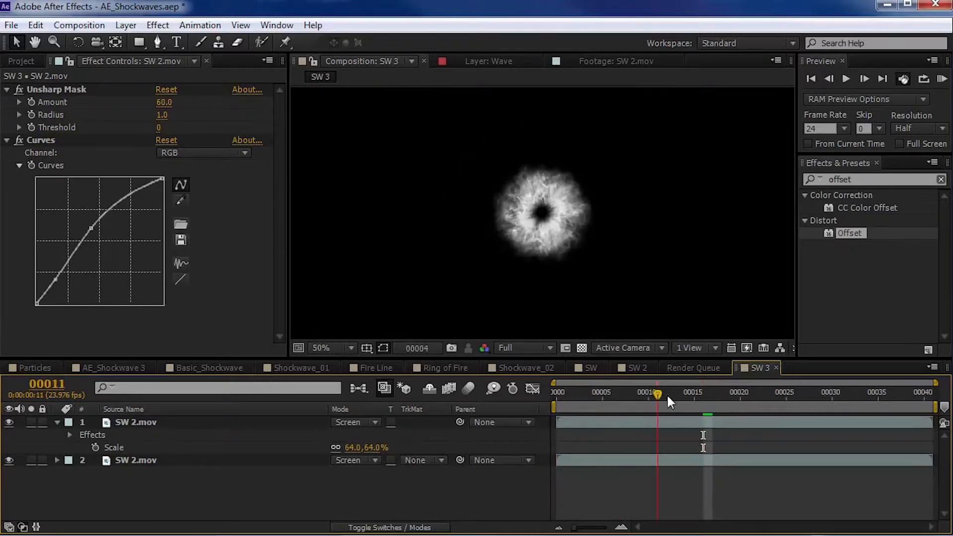
click(484, 423)
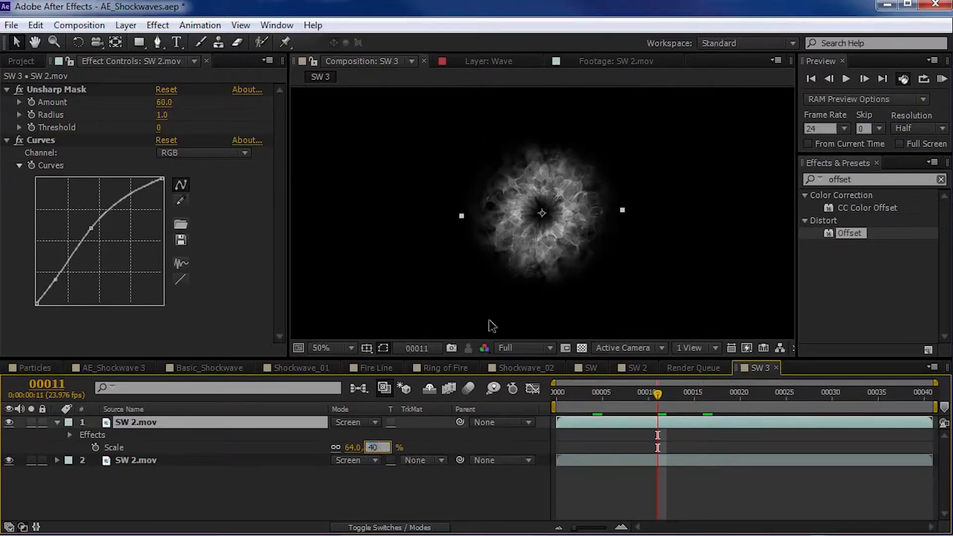
key(Return)
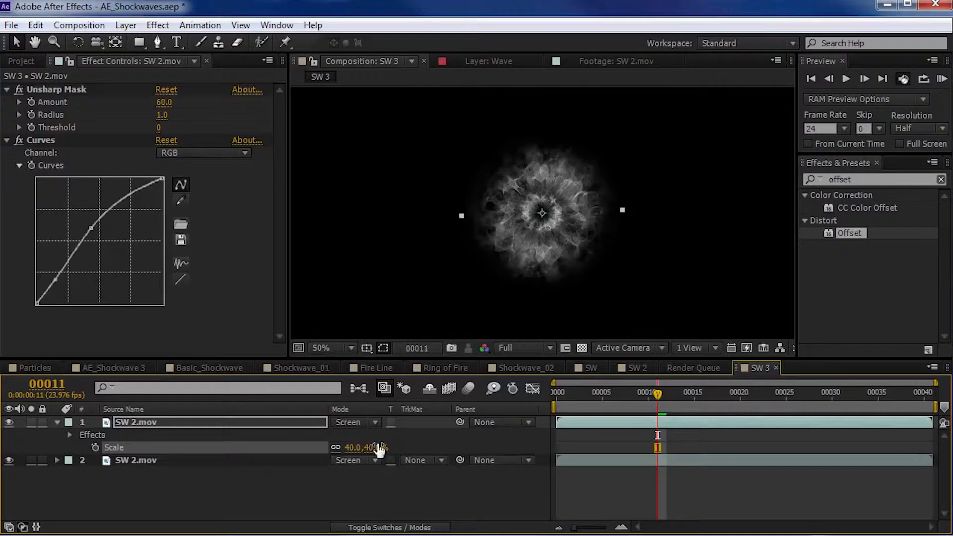
drag(375, 446, 393, 447)
key(KP_0)
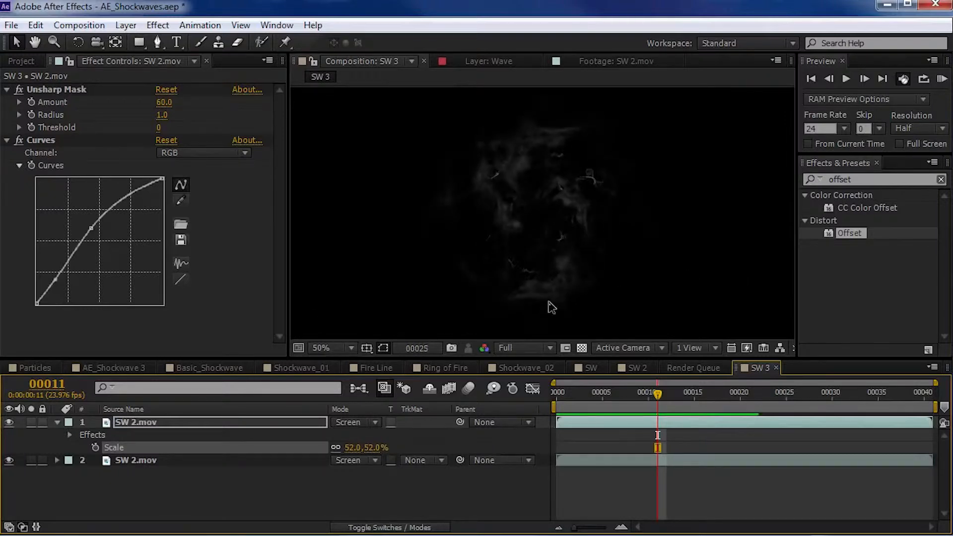
- Go to frame 10, set the composition's viewing resolution to Half, and view the whole frame
drag(600, 394, 644, 409)
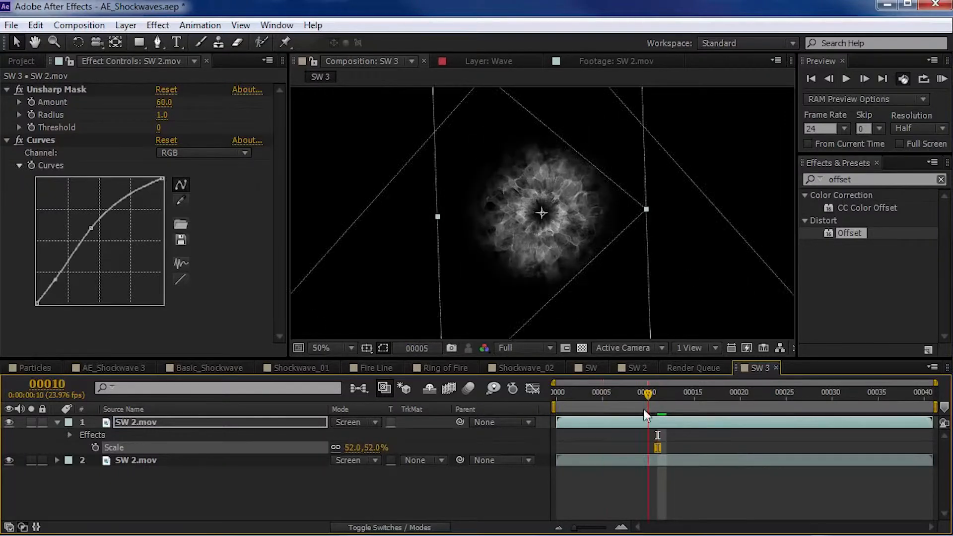
click(524, 348)
click(519, 344)
scroll(562, 233, down, 1)
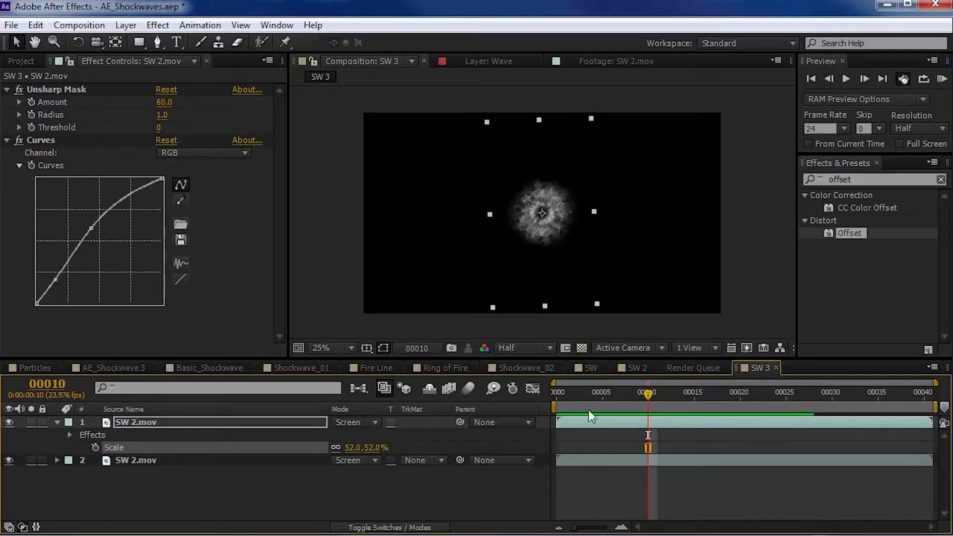
- Duplicate the full-size lower SW 2.mov layer and enlarge the new copy to 189%
click(594, 459)
key(ctrl+d)
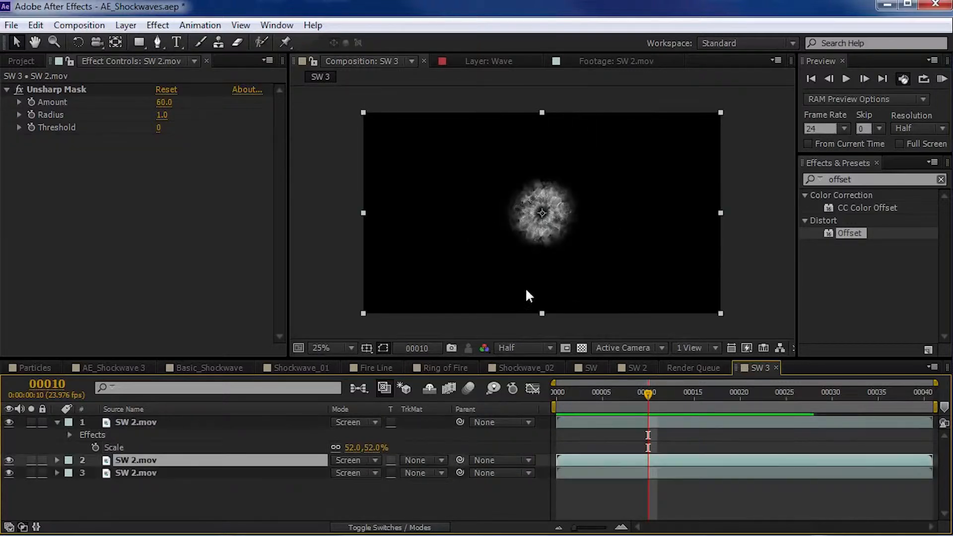
key(s)
drag(378, 473, 430, 471)
scroll(503, 255, up, 1)
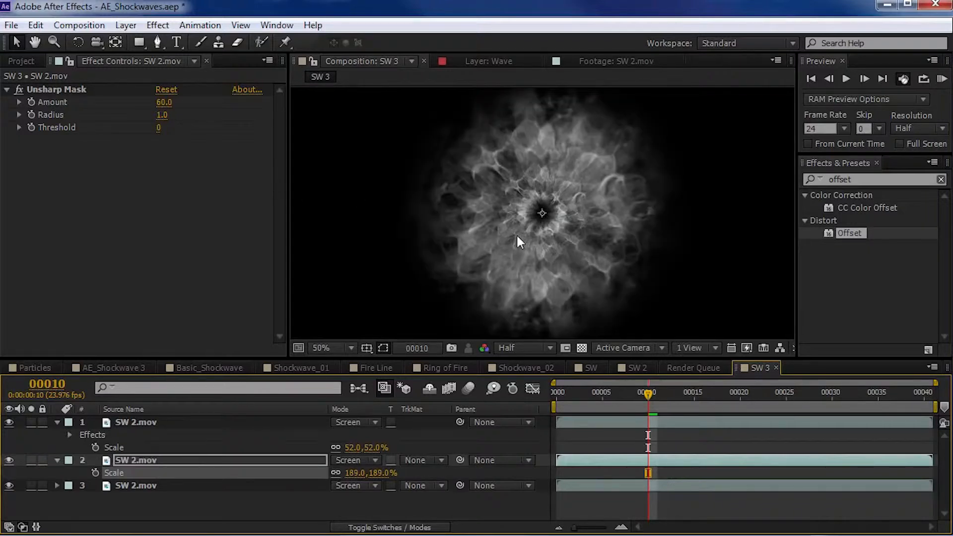
- Add Curves with lowered midtones to the enlarged SW 2.mov copy and turn off its Unsharp Mask
click(166, 26)
mouse_move(342, 161)
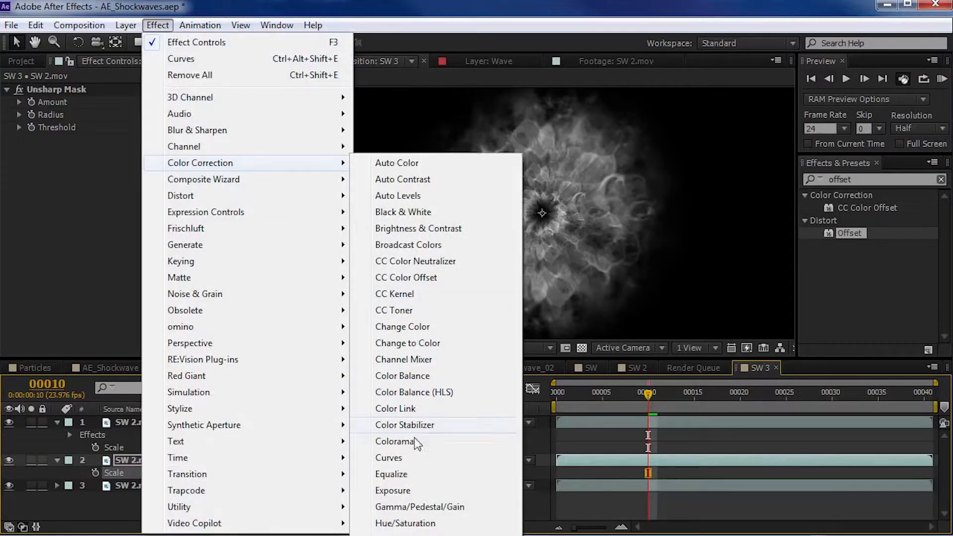
click(392, 452)
drag(101, 240, 108, 264)
- Reduce the enlarged copy's scale to 160%, rotate it about its centre, and preview the layered shockwave
drag(384, 491, 369, 492)
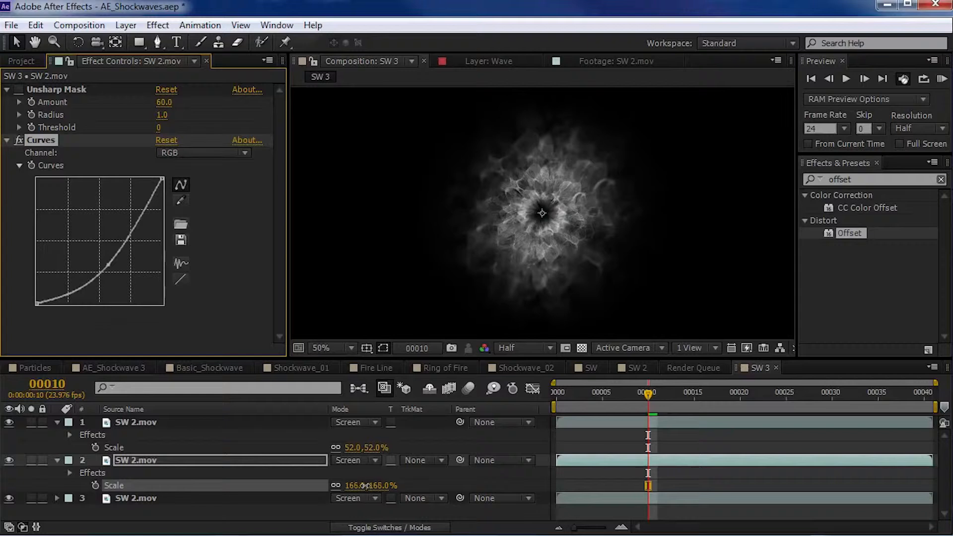
key(KP_0)
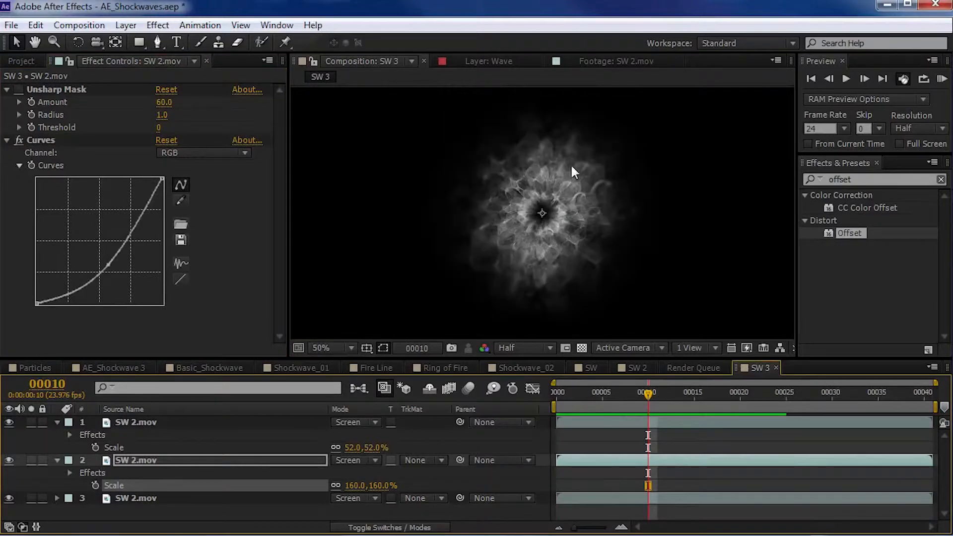
key(w)
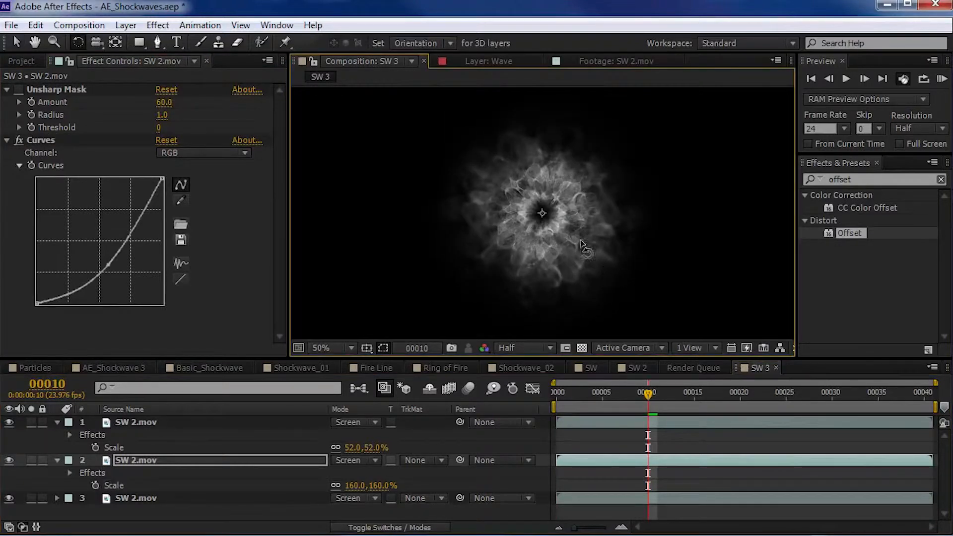
key(KP_0)
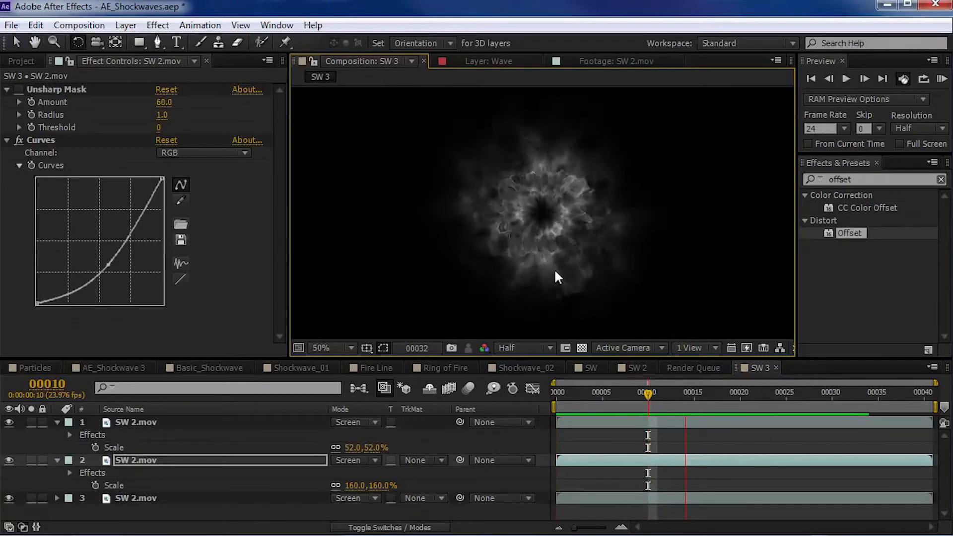
key(space)
key(KP_0)
key(space)
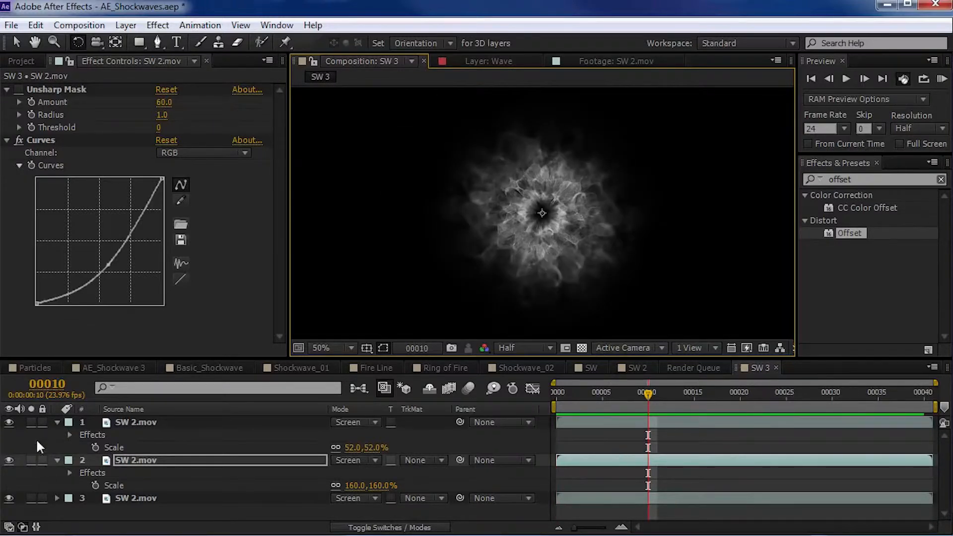
- Solo the 160% copy to inspect it, switch the solo to the top SW 2.mov layer, and select that layer
click(57, 422)
click(31, 435)
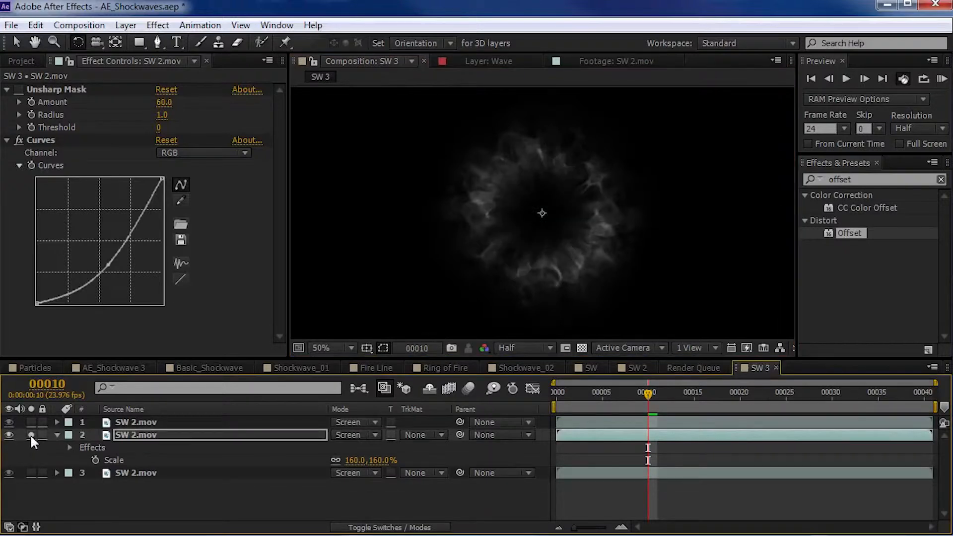
click(30, 423)
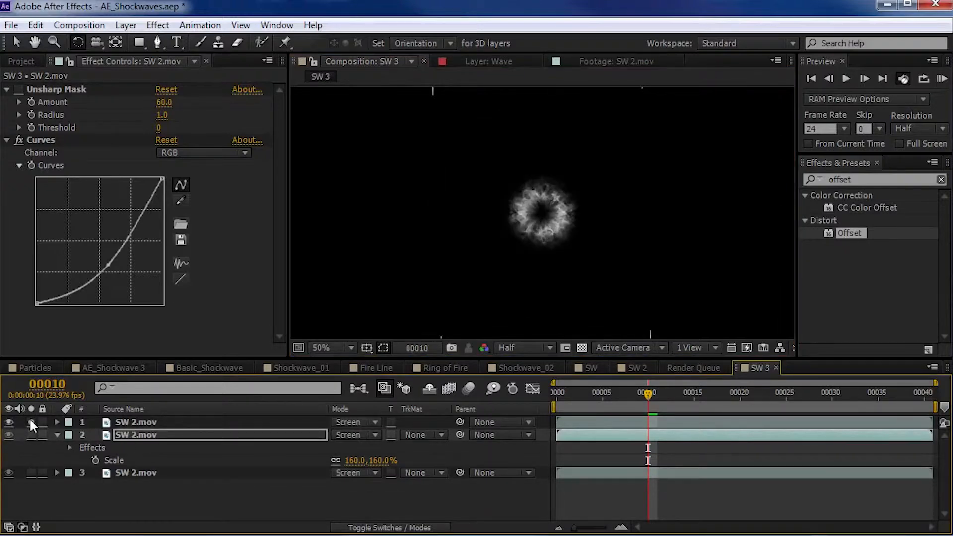
click(137, 422)
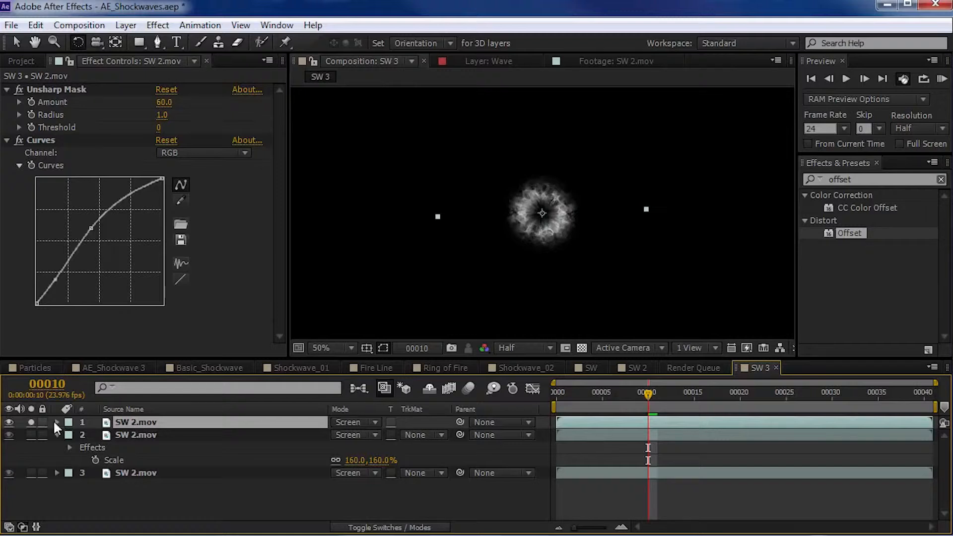
- Find the Bulge effect and apply it to the top SW 2.mov layer
click(921, 171)
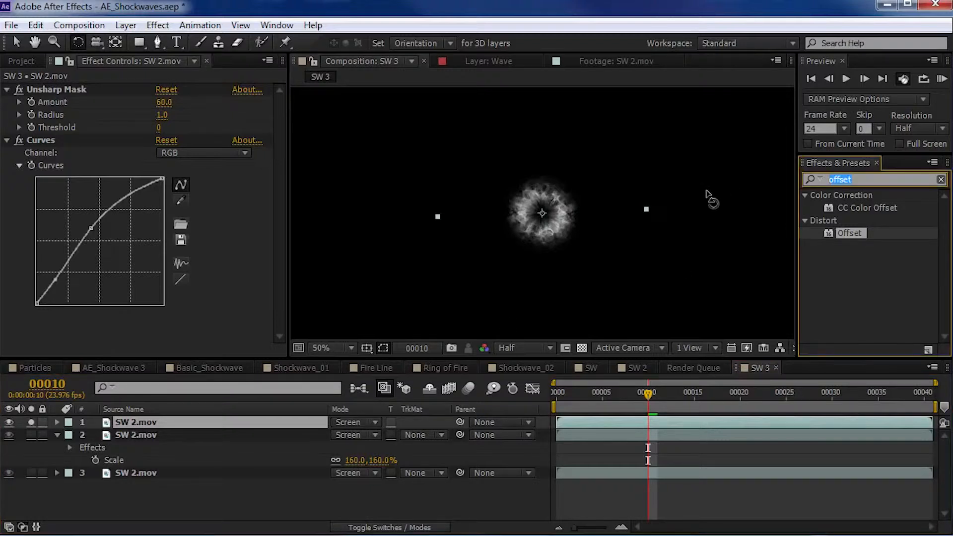
text(bulg)
drag(839, 209, 141, 421)
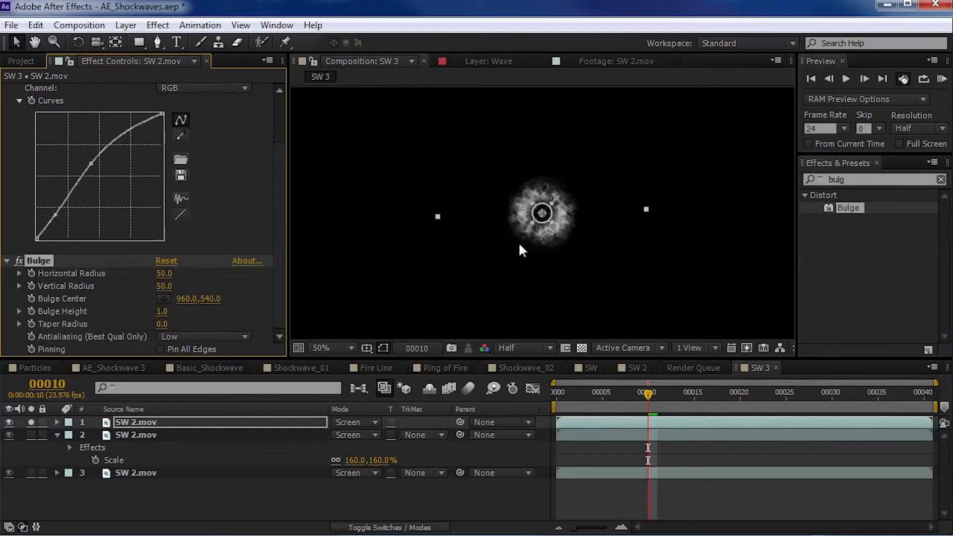
- Enlarge the bulge area to surround the ring and set its Horizontal Radius and Vertical Radius to 190
key(period)
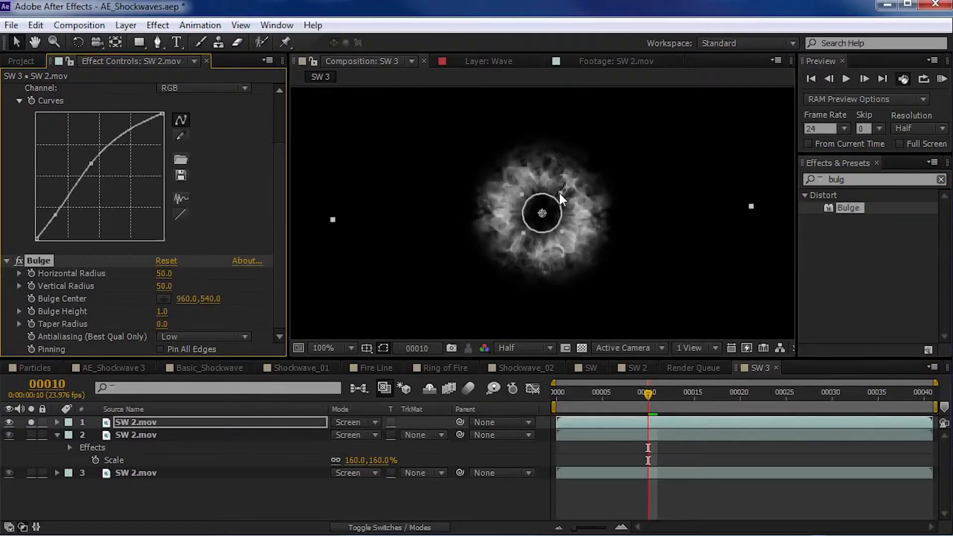
drag(559, 191, 613, 136)
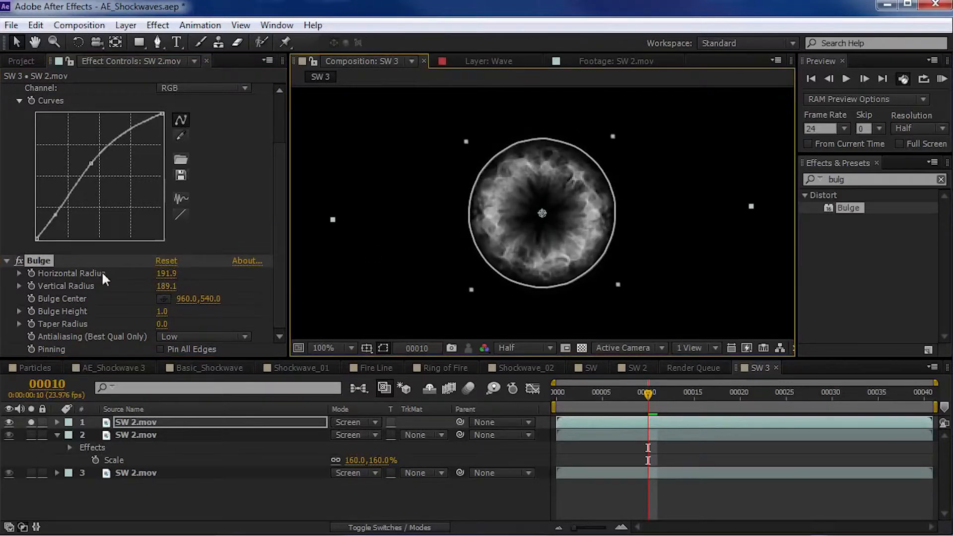
click(171, 274)
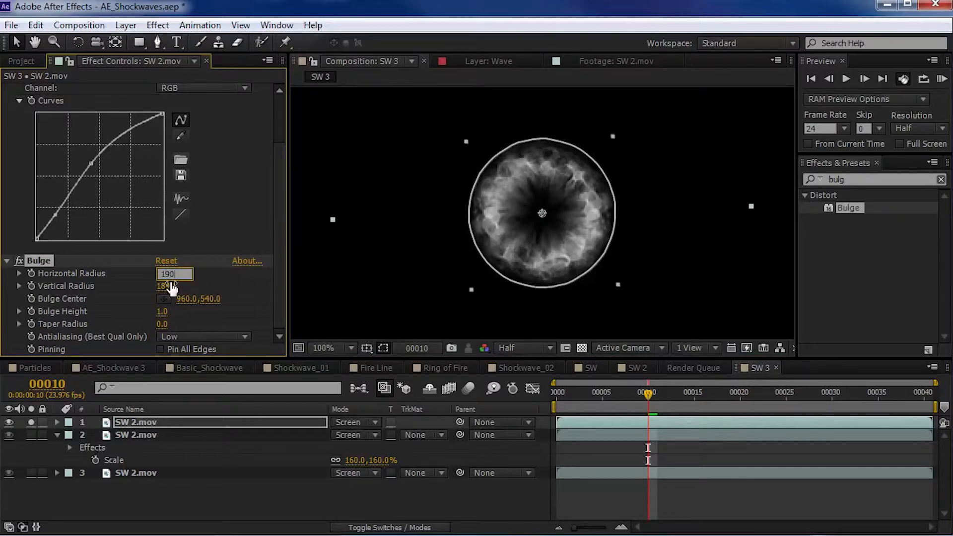
click(171, 286)
text(190)
click(267, 257)
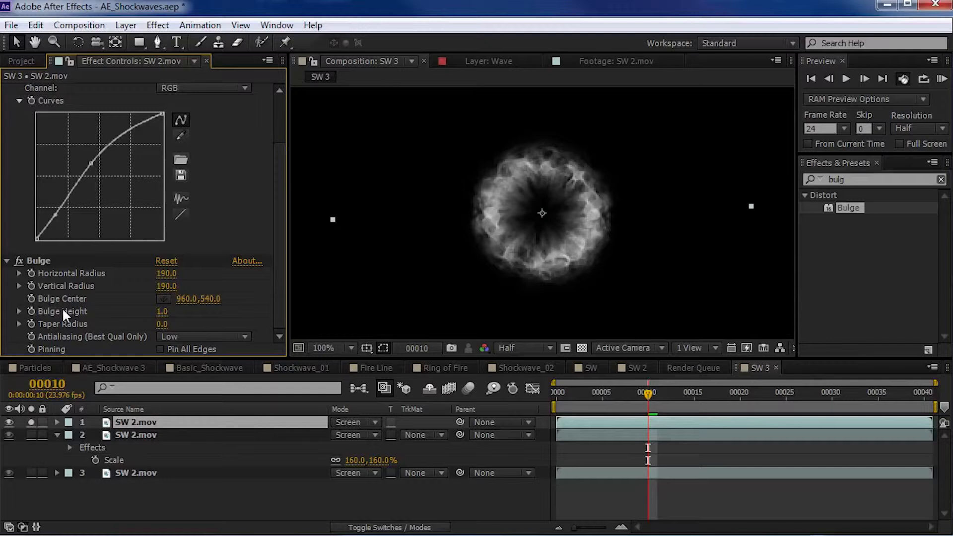
- Set the Bulge Height to 1.6 and turn off solo on the top SW 2.mov layer
drag(163, 312, 566, 278)
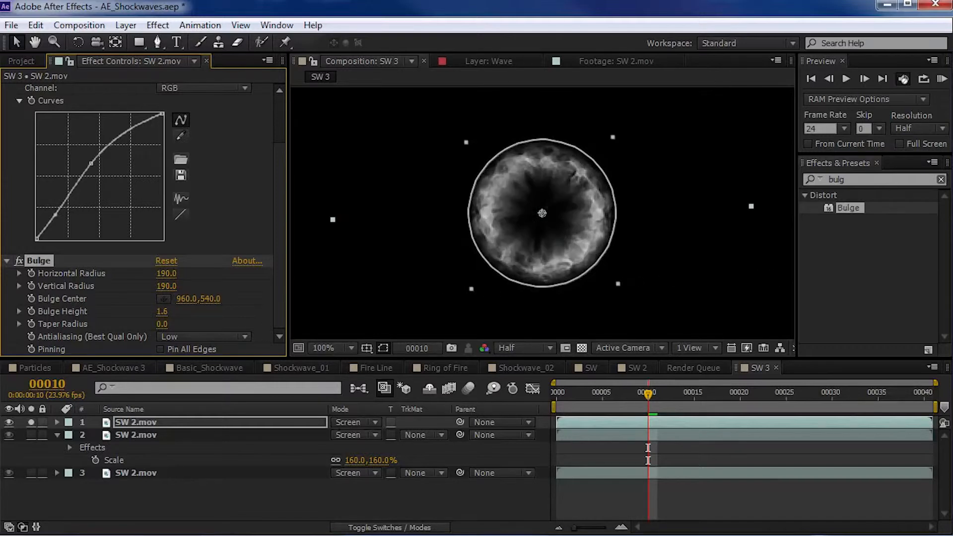
click(31, 422)
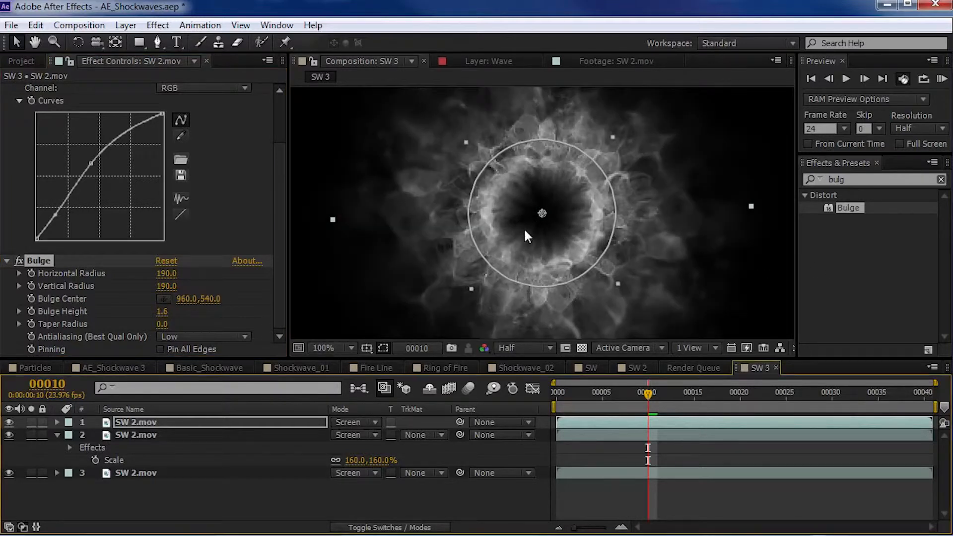
- Try a Bulge Height of 2.9, settle on 2.1, and preview the full composite
drag(163, 312, 566, 251)
key(KP_0)
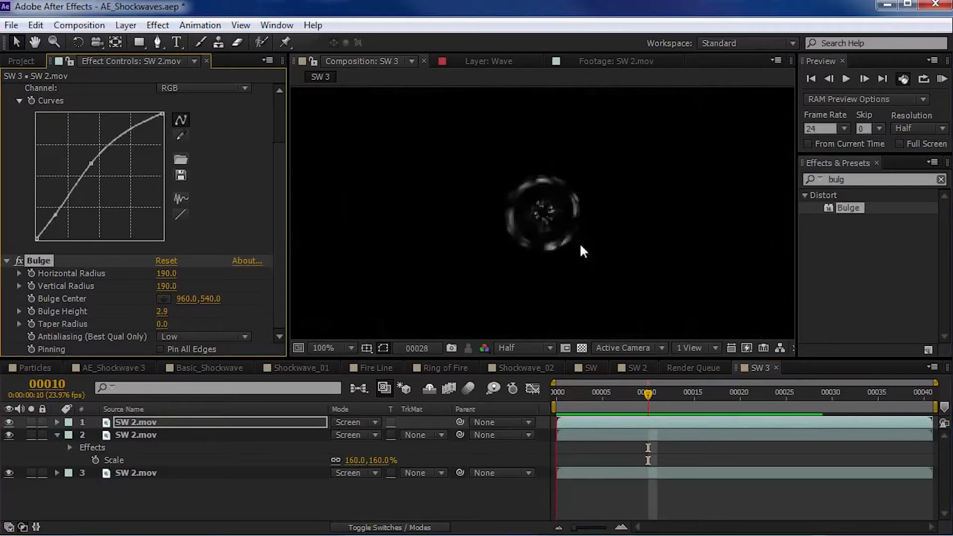
drag(153, 313, 106, 319)
key(KP_0)
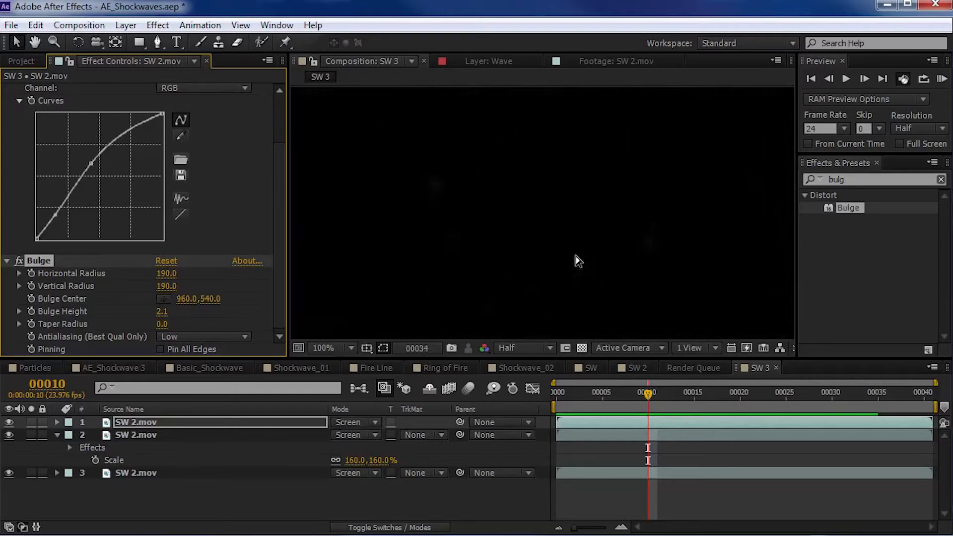
- Duplicate the top SW 2.mov layer, rotate the copy and scale it to 39%
click(148, 425)
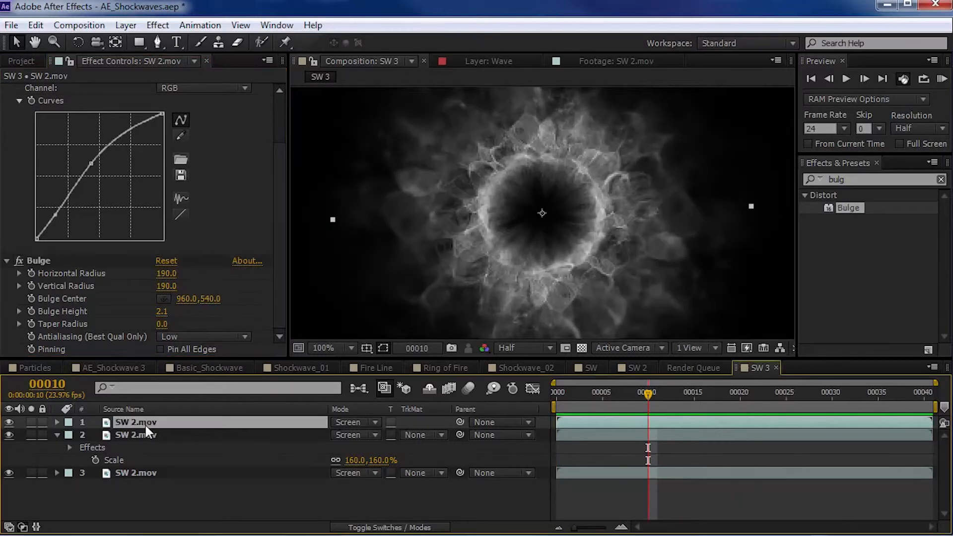
scroll(275, 329, up, 2)
key(ctrl+d)
key(w)
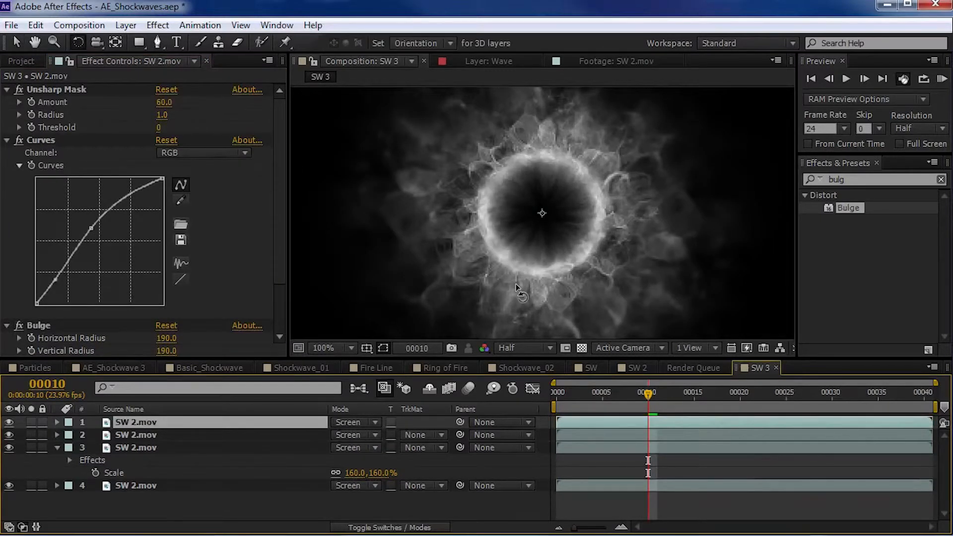
key(v)
key(s)
drag(370, 435, 360, 435)
- Try the copy's Bulge with Horizontal Radius 96.4, Vertical Radius 92.8, Bulge Height -4.0 and Taper Radius 130
scroll(63, 310, down, 3)
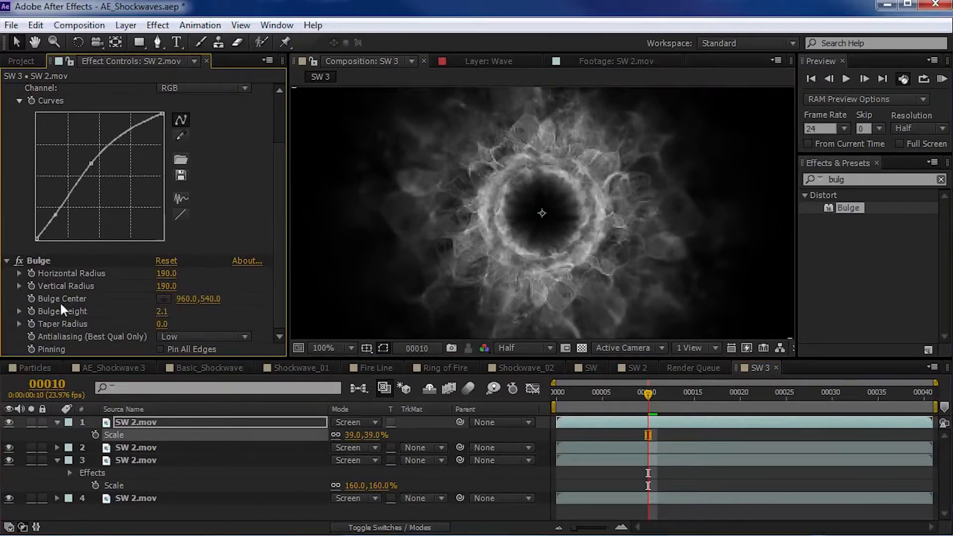
drag(163, 325, 248, 311)
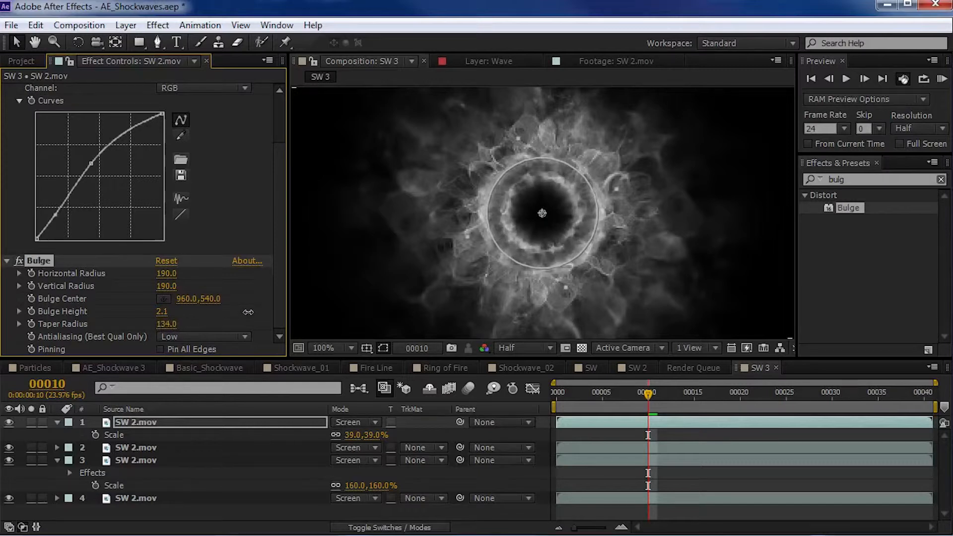
mouse_move(162, 311)
mouse_down()
mouse_move(144, 310)
mouse_move(165, 314)
mouse_up()
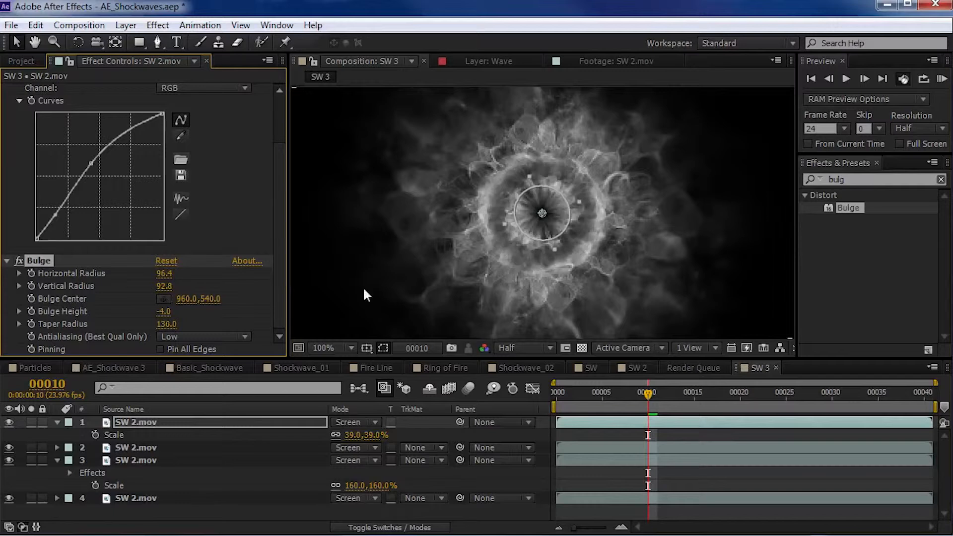
key(period)
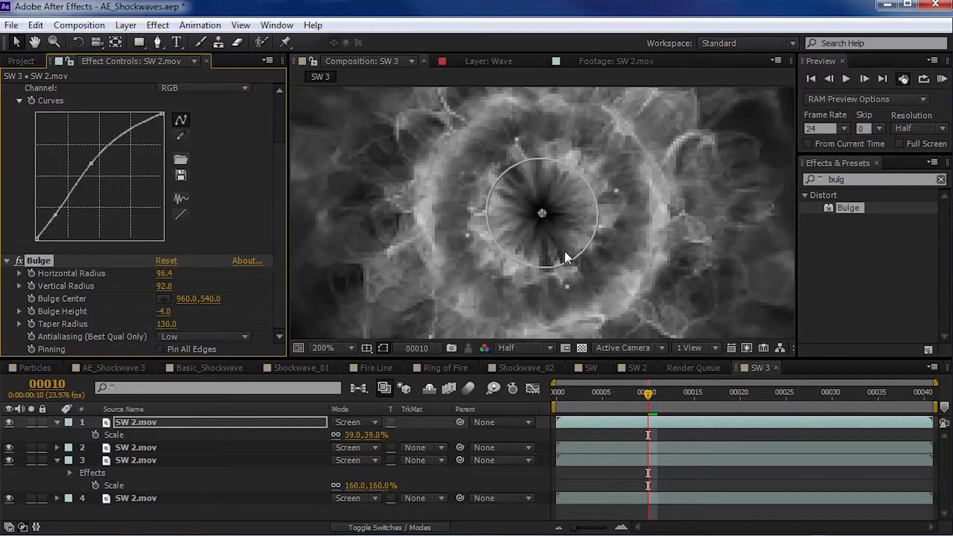
- Solo the top SW 2.mov layer and scale it to 74%
click(31, 422)
key(comma)
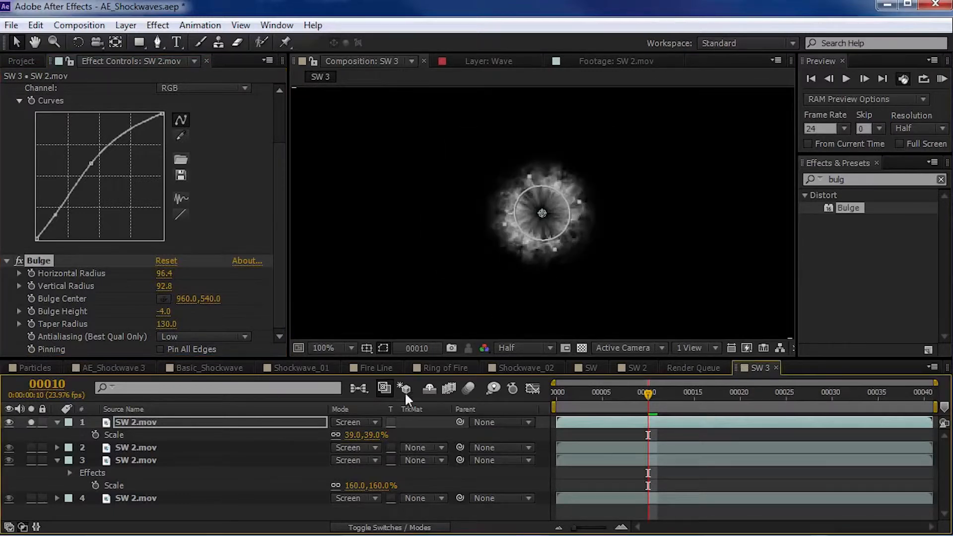
key(s)
key(s)
key(s)
drag(372, 435, 389, 435)
- Enlarge the top layer's bulge area, set Bulge Height to -1.0 and Taper Radius to 240, and check another frame
click(163, 316)
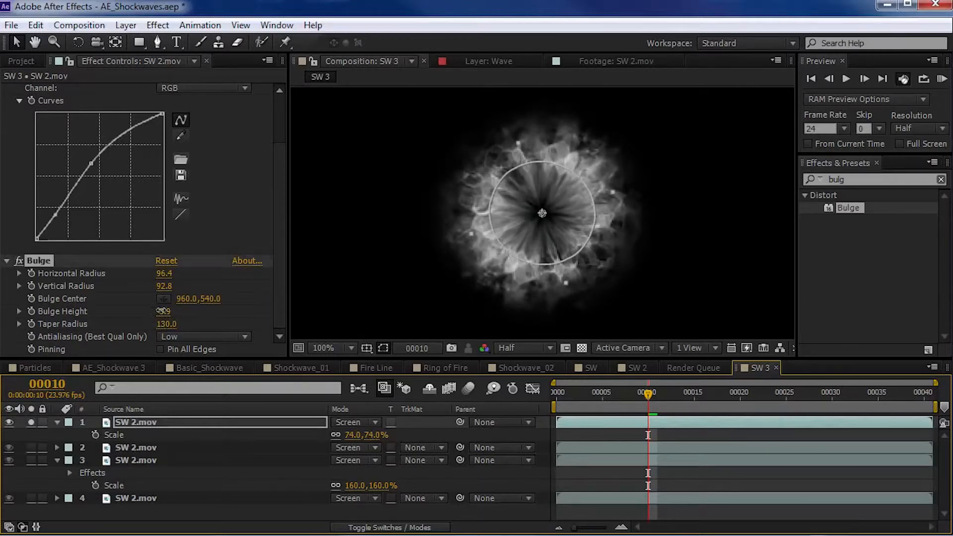
drag(615, 191, 637, 187)
drag(166, 327, 188, 325)
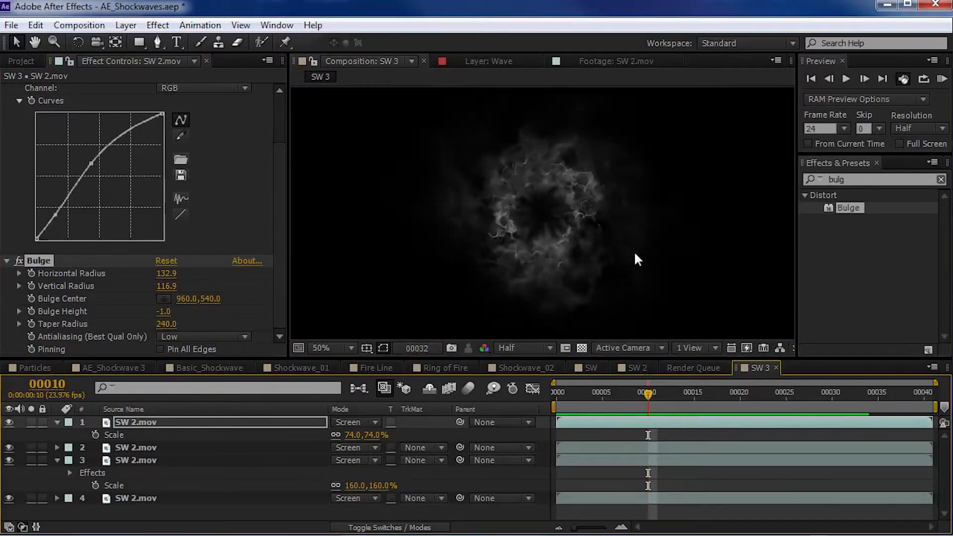
drag(583, 392, 713, 389)
- Set the top layer's Bulge Horizontal Radius and Vertical Radius to 130 and preview the animation
click(166, 273)
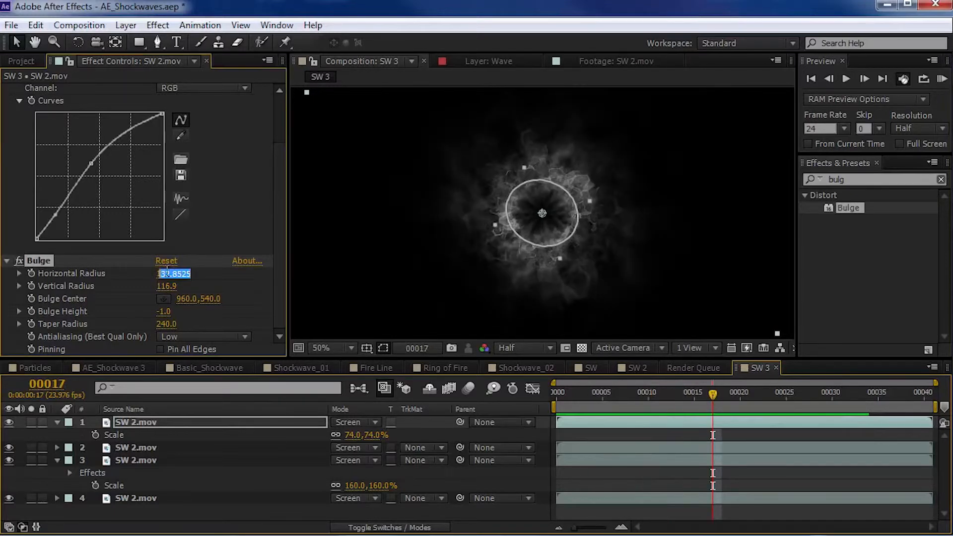
text(130)
key(Tab)
text(130)
key(Return)
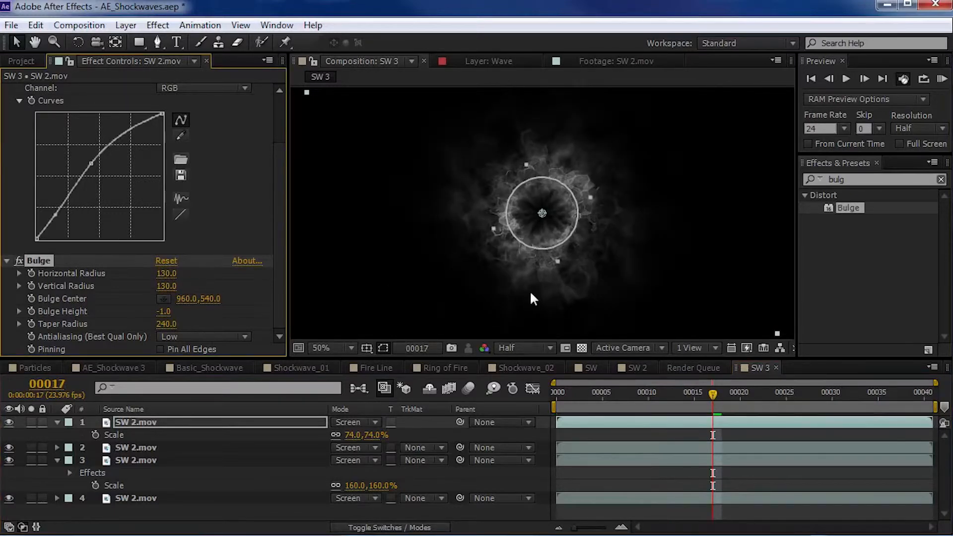
key(KP_0)
drag(584, 389, 688, 393)
- Compare the second SW 2.mov layer on and off, scale it to 73% and preview the composite
click(164, 449)
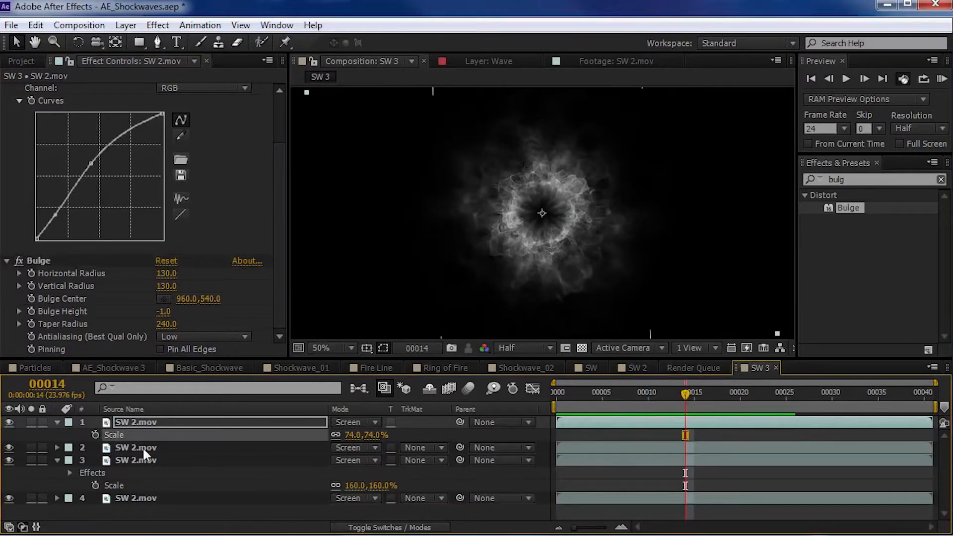
click(11, 449)
click(12, 448)
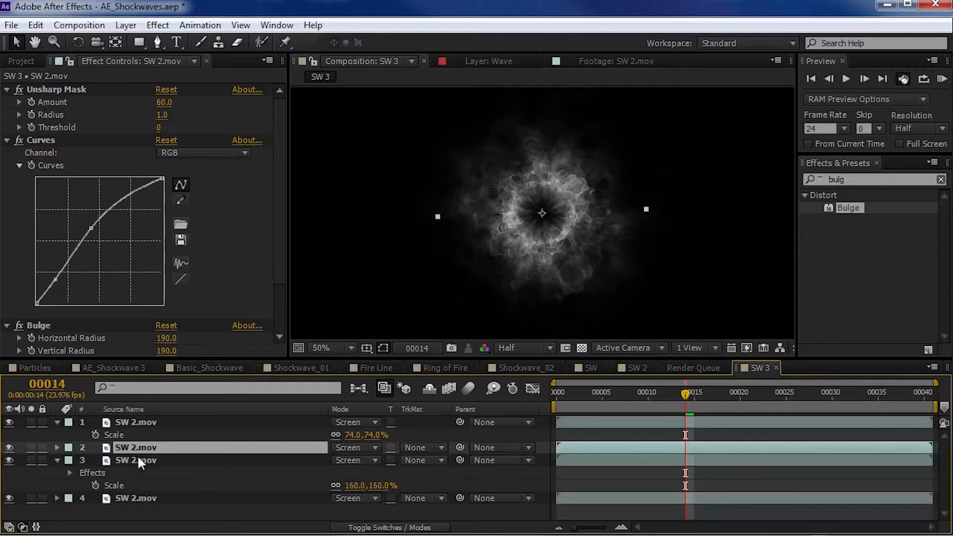
key(s)
mouse_move(377, 462)
mouse_down()
mouse_move(391, 461)
mouse_move(373, 462)
mouse_up()
key(KP_0)
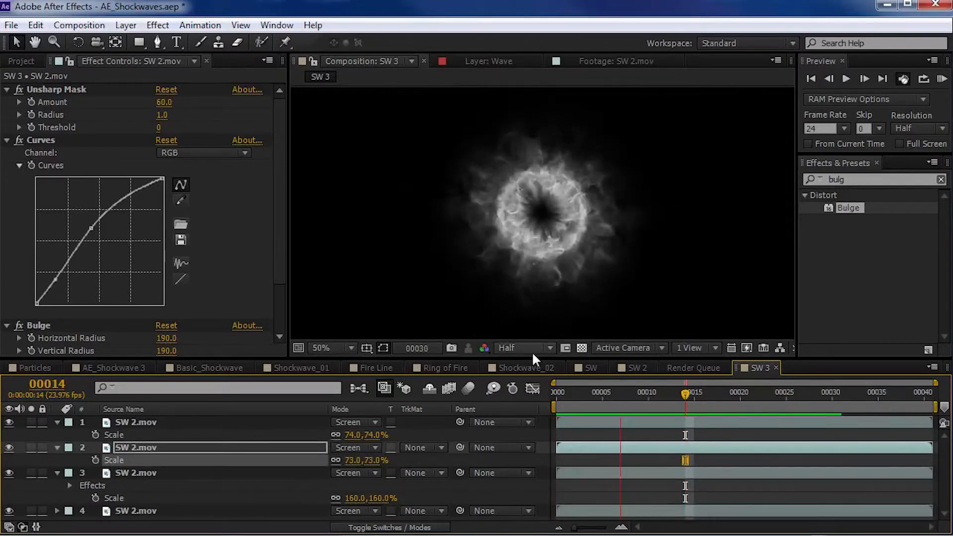
key(space)
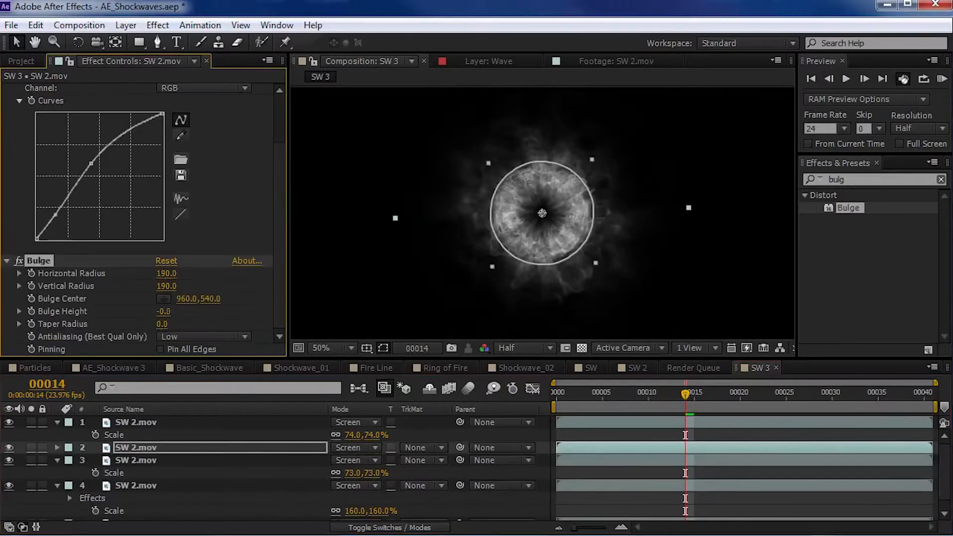
- Duplicate the 73% SW 2.mov layer, set the copy's Bulge Height to -0.3 and rotate the copy
drag(162, 312, 160, 311)
key(w)
mouse_move(574, 178)
mouse_down()
mouse_move(577, 208)
mouse_move(581, 173)
mouse_up()
key(ctrl+z)
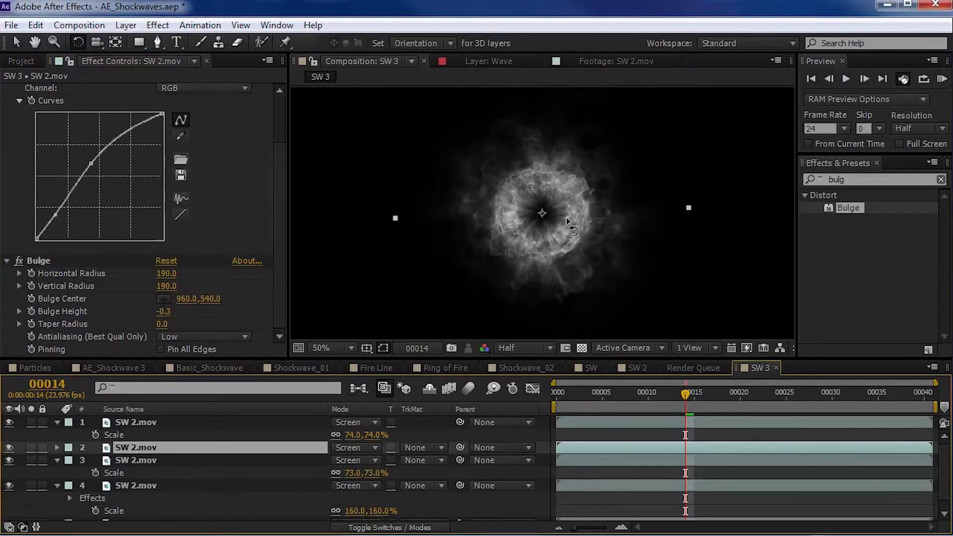
click(570, 278)
- Scale the rotated copy to 102%, steepen its RGB curve into a high-contrast S shape and preview it
key(v)
key(s)
drag(372, 460, 406, 452)
drag(391, 455, 391, 454)
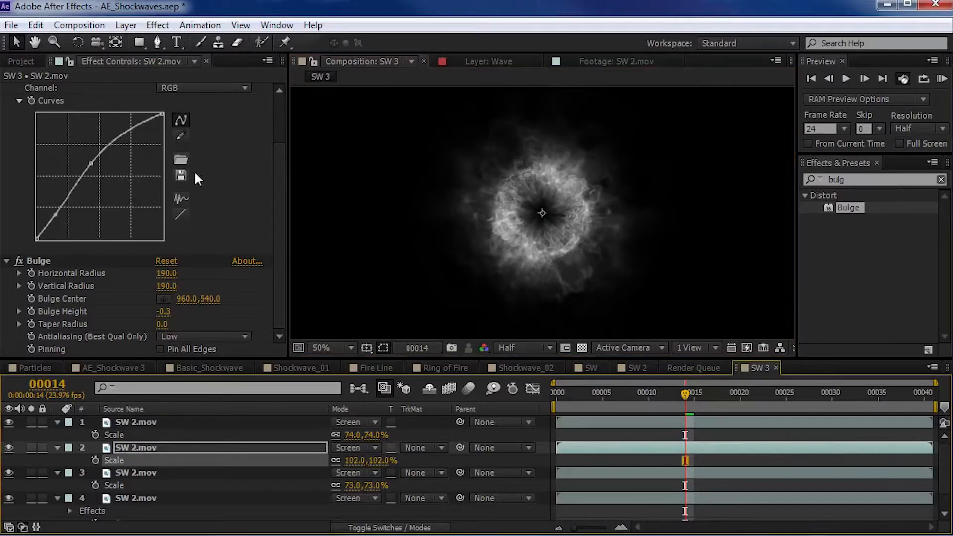
drag(92, 162, 59, 223)
drag(106, 159, 83, 145)
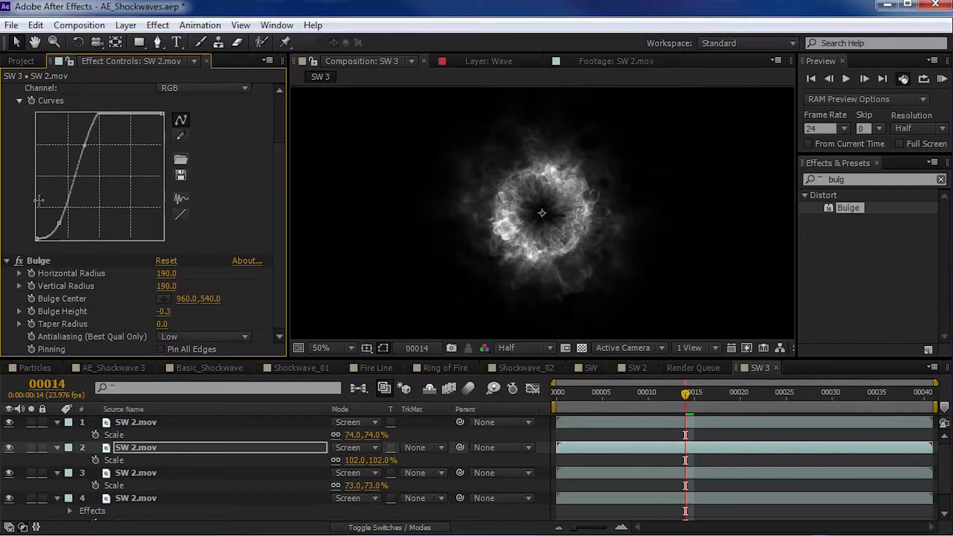
key(KP_0)
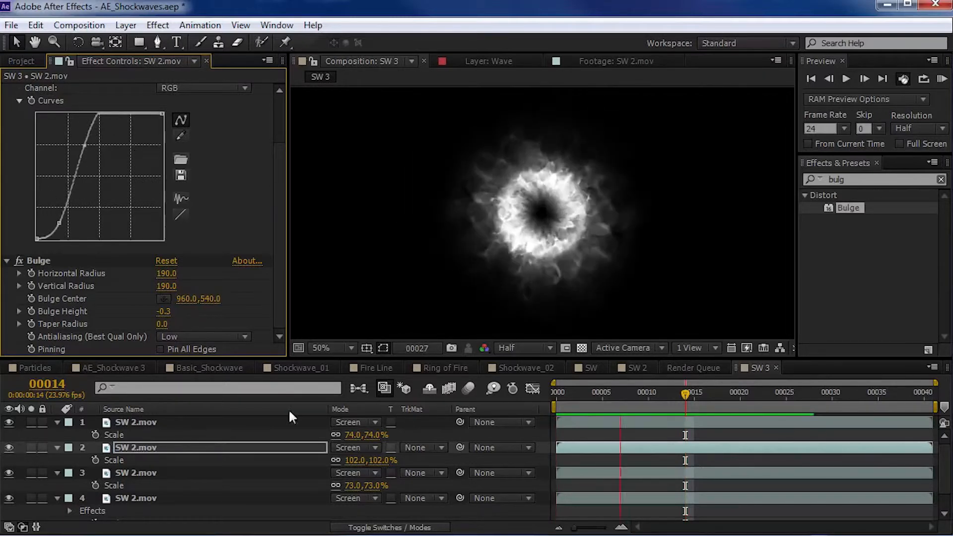
key(space)
- Reduce the high-contrast copy's scale to 64% and preview the burst
drag(381, 467, 363, 466)
key(KP_0)
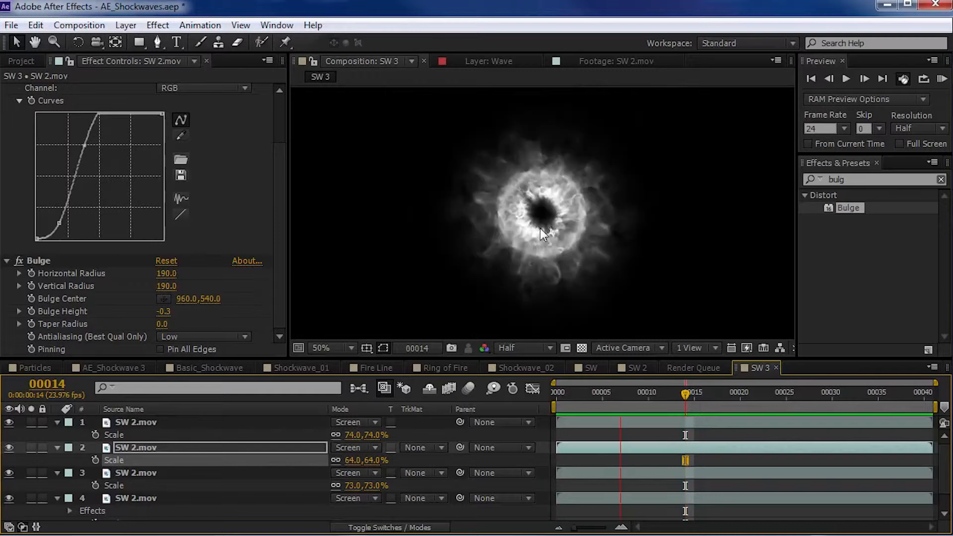
drag(597, 397, 639, 397)
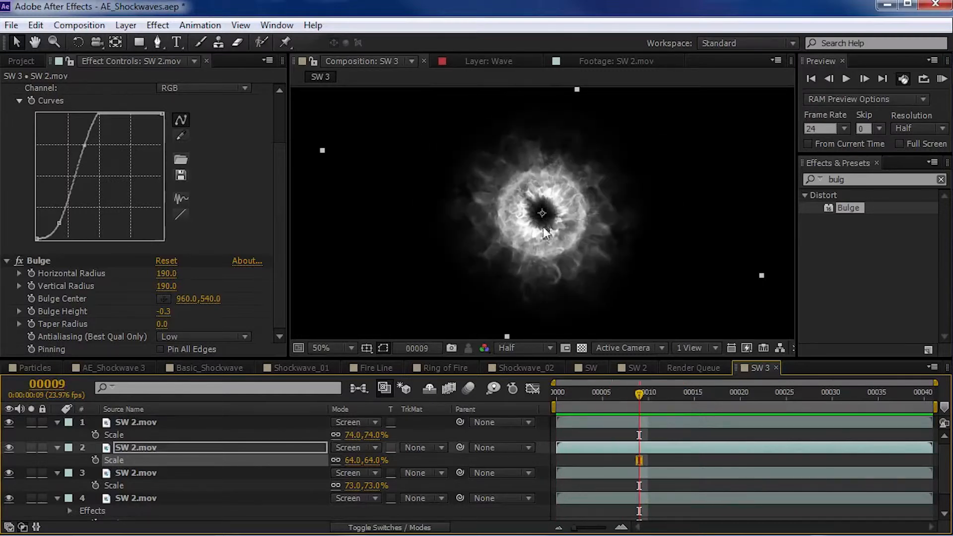
- Collapse the properties of all layers, then solo and select the third SW 2.mov layer
key(ctrl+a)
click(57, 422)
click(132, 500)
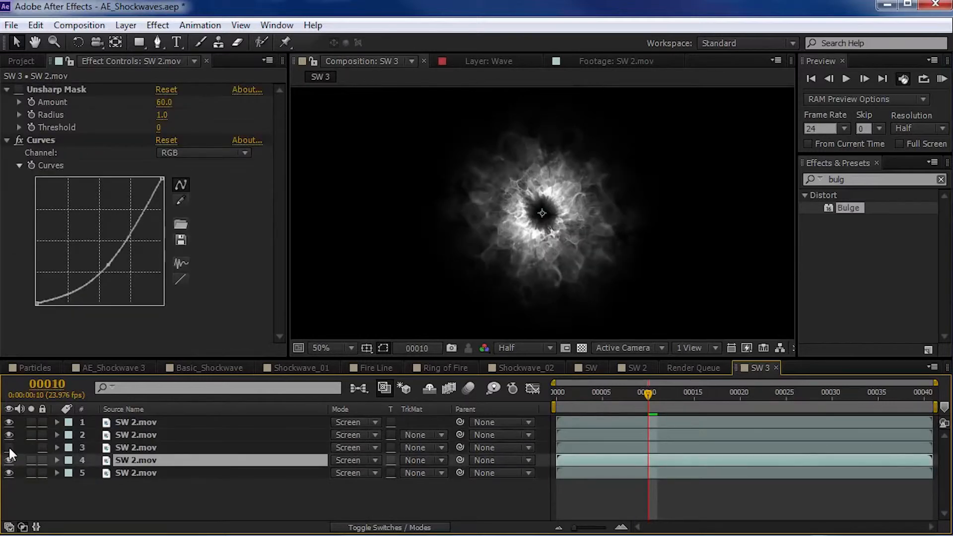
click(9, 447)
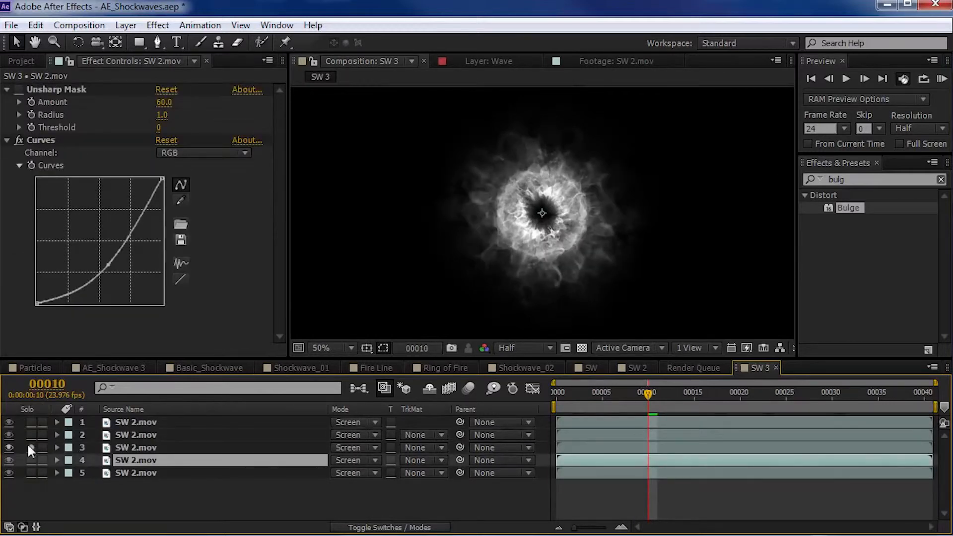
click(31, 448)
click(133, 448)
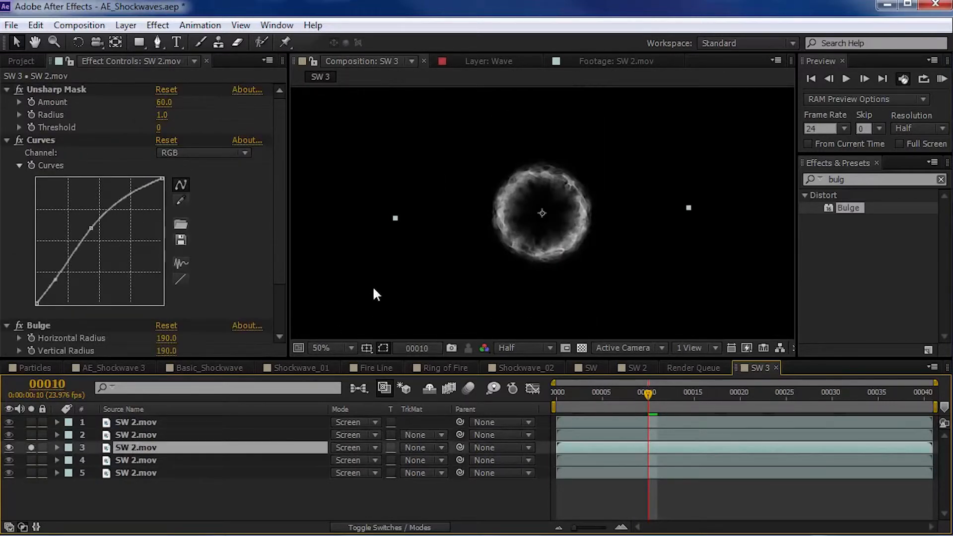
- Duplicate the third SW 2.mov layer and time-stretch the copy with a Stretch Factor of 50
key(ctrl+d)
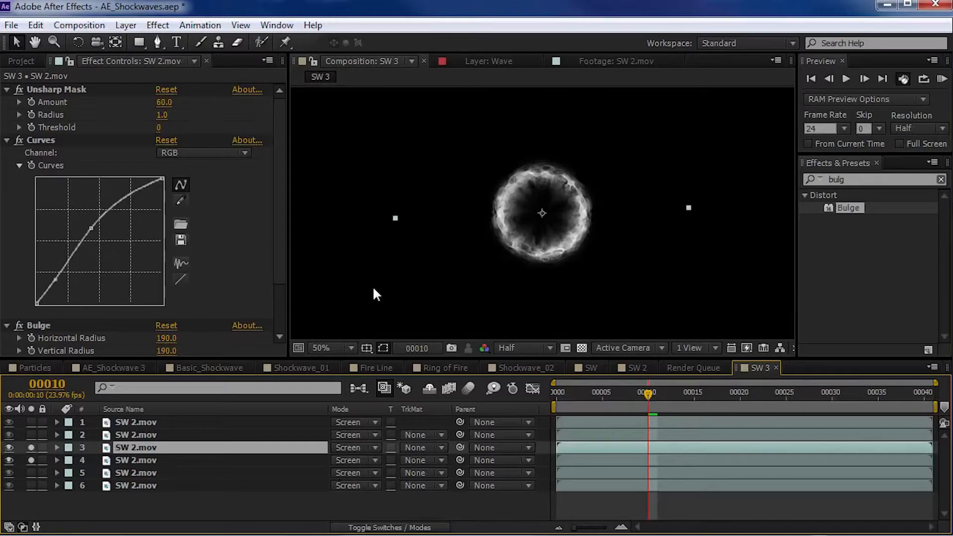
right_click(490, 191)
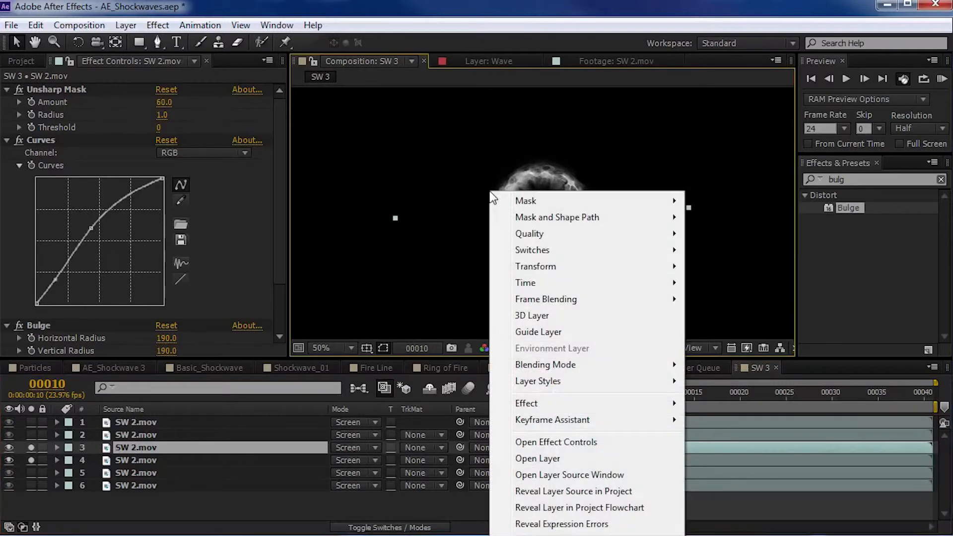
mouse_move(525, 281)
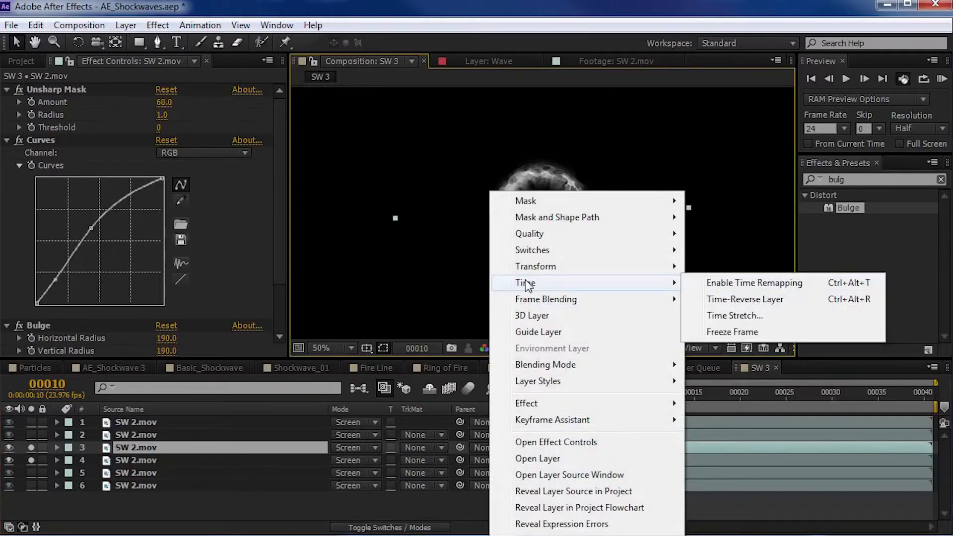
click(734, 315)
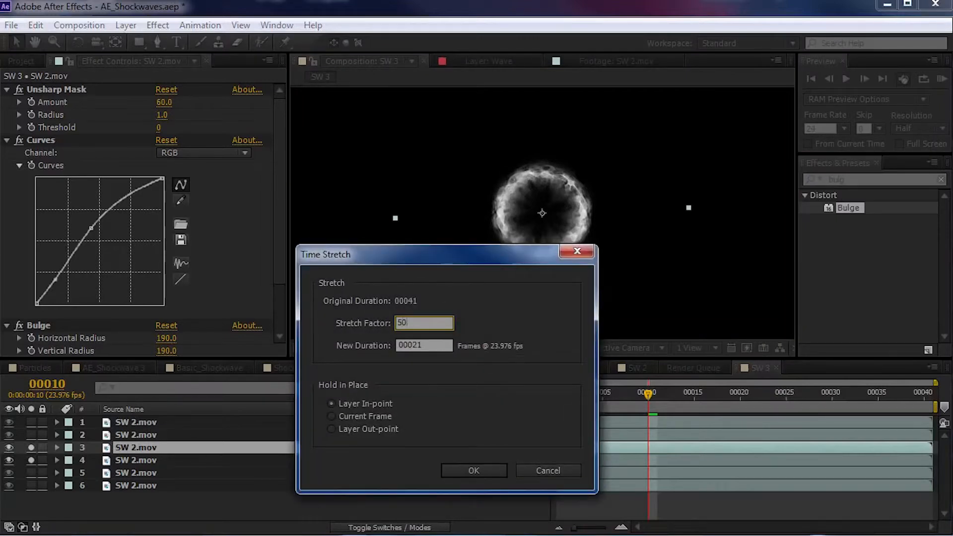
key(Return)
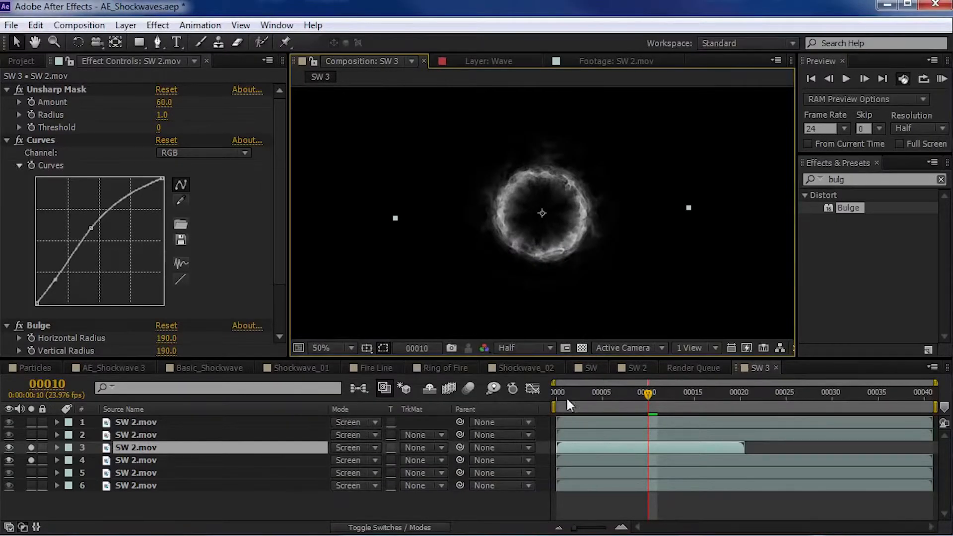
drag(573, 394, 639, 390)
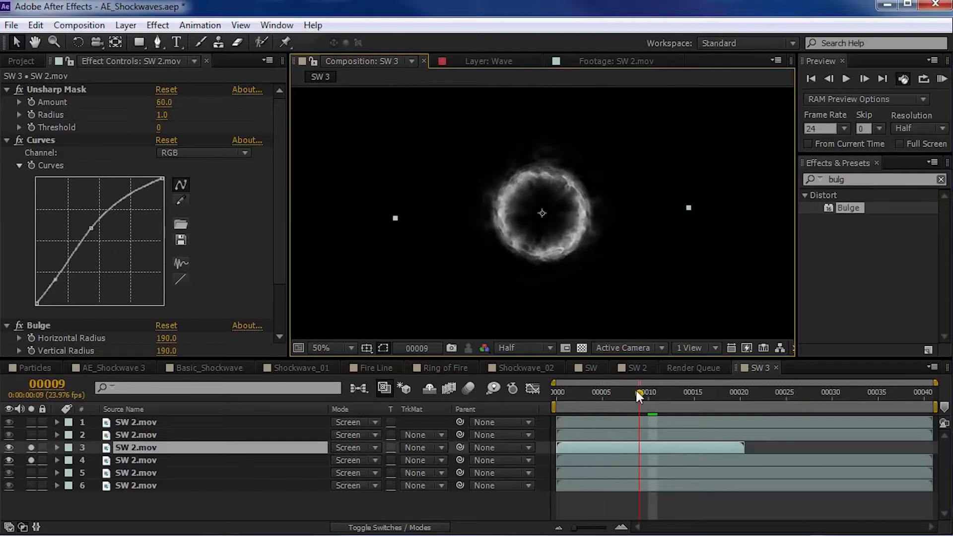
- Scale the time-stretched copy to 155% and set its Bulge Height to 3.5
key(s)
drag(370, 462, 424, 454)
scroll(276, 260, down, 5)
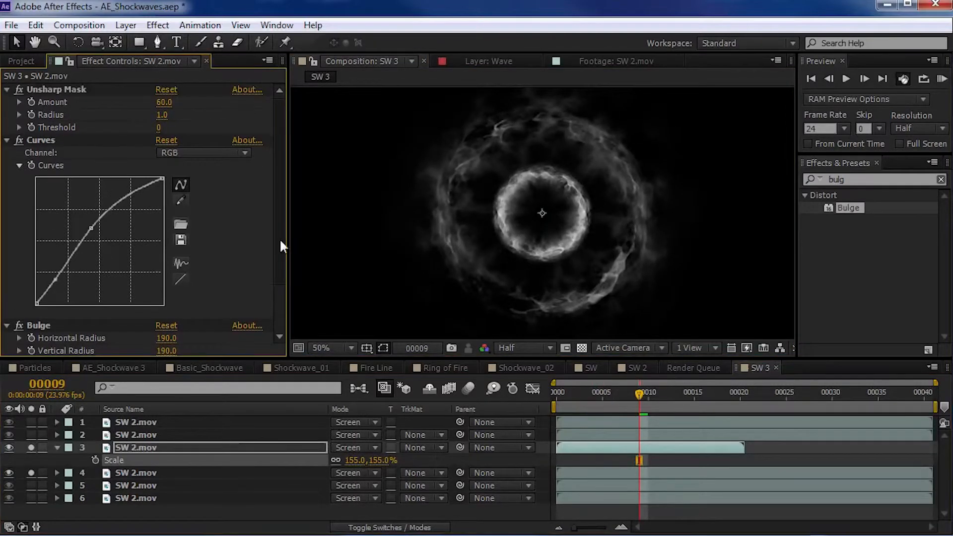
drag(160, 317, 174, 316)
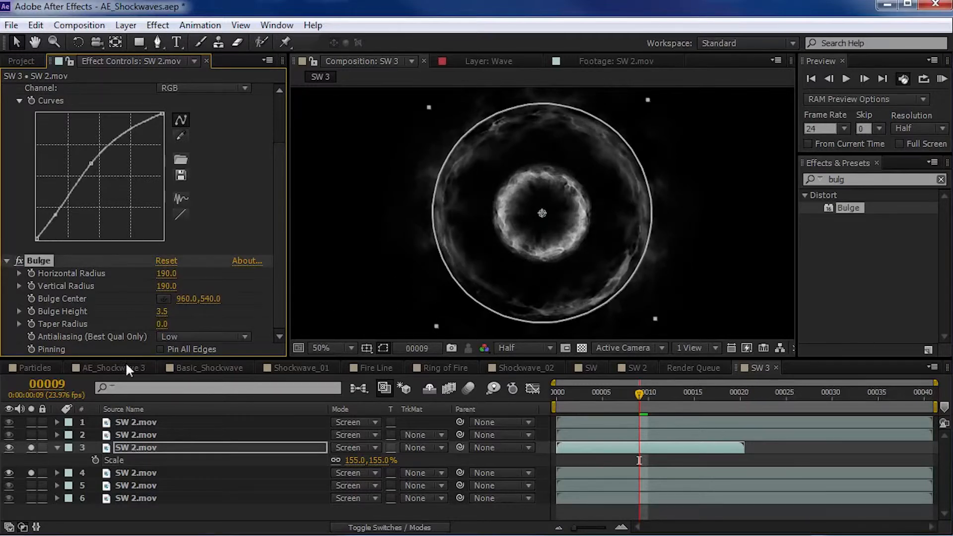
- Turn off solo on the third and fourth layers and preview the full composite
click(31, 447)
click(31, 473)
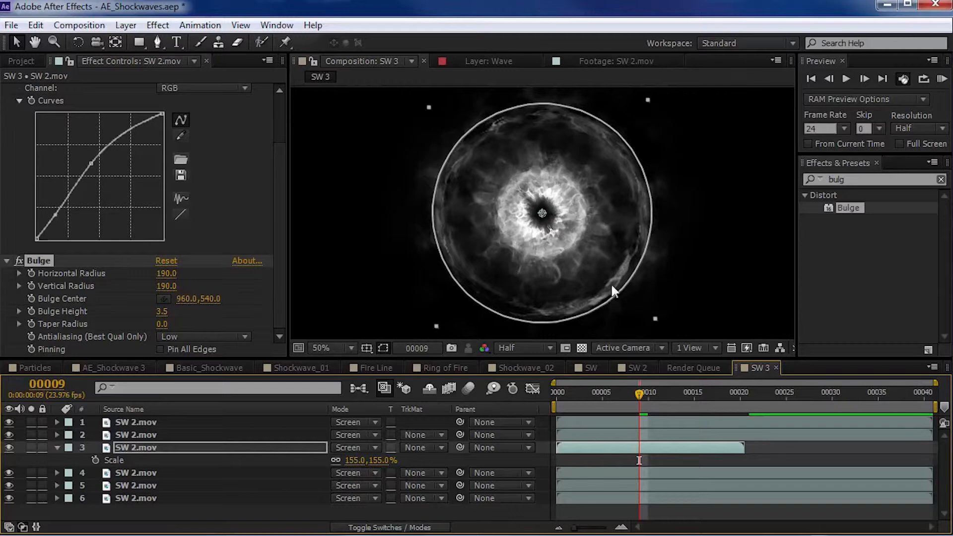
key(KP_0)
key(KP_0)
key(KP_0)
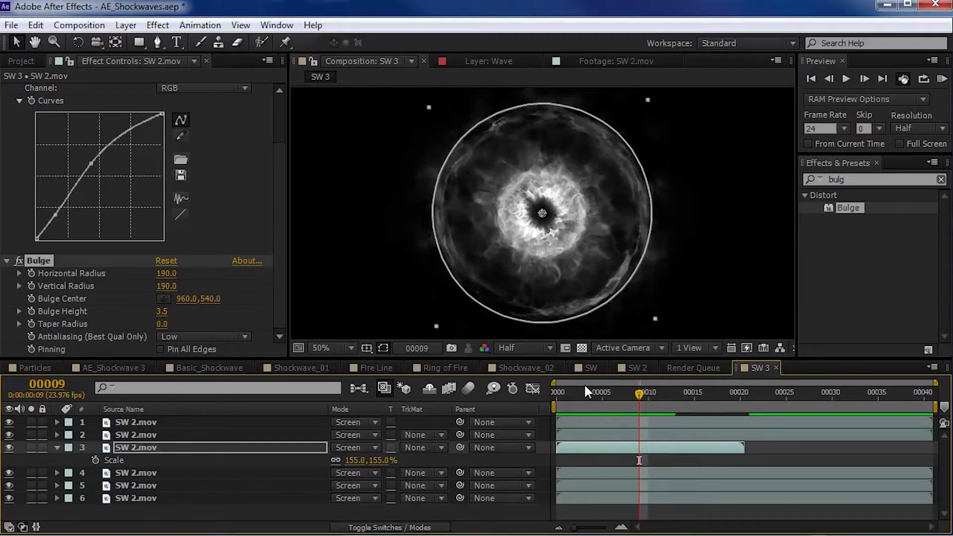
- Keyframe the time-stretched copy's Scale to grow from 20% at frame 1 to 155% at frame 7
drag(574, 397, 529, 411)
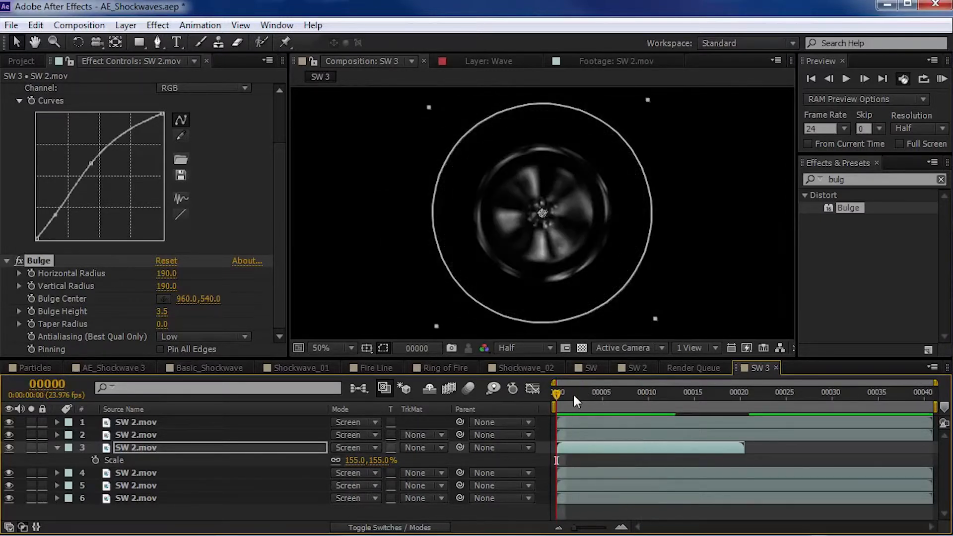
key(Page_Down)
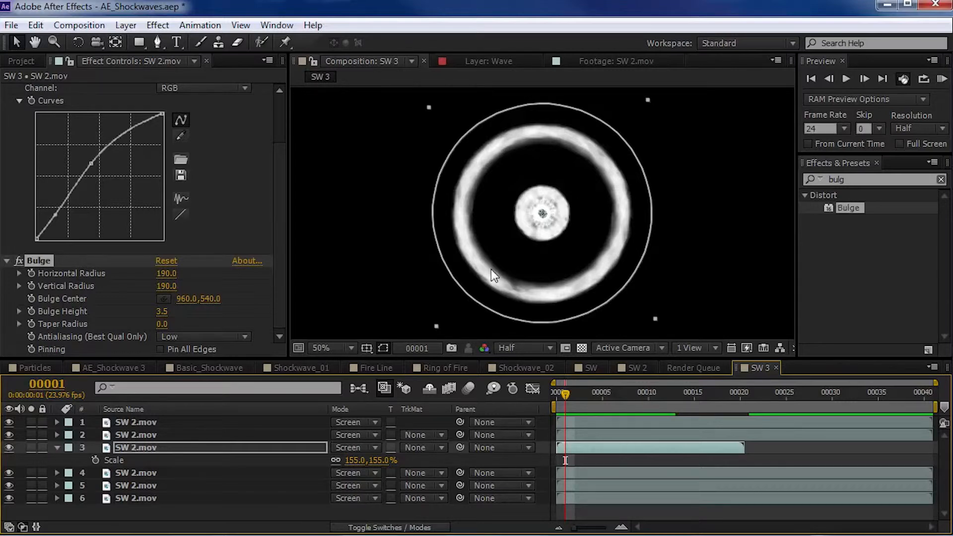
click(96, 460)
click(380, 460)
text(20)
key(Return)
- Apply Easy Ease to the ending Scale keyframe and move the 20% keyframe to frame 0
drag(614, 455, 626, 467)
key(F9)
drag(565, 460, 557, 461)
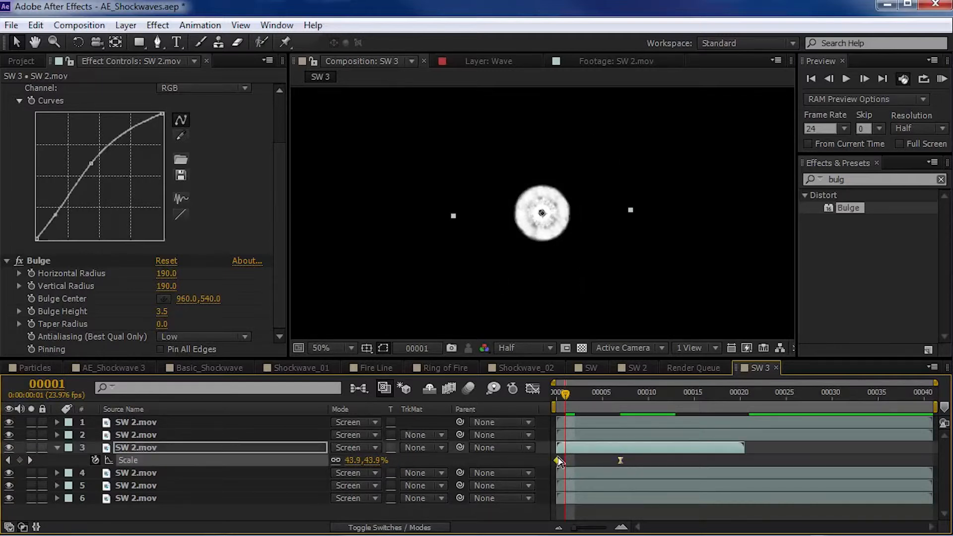
- Move the ending Scale keyframe to frame 5, set it to 130% and preview the burst
drag(621, 460, 603, 460)
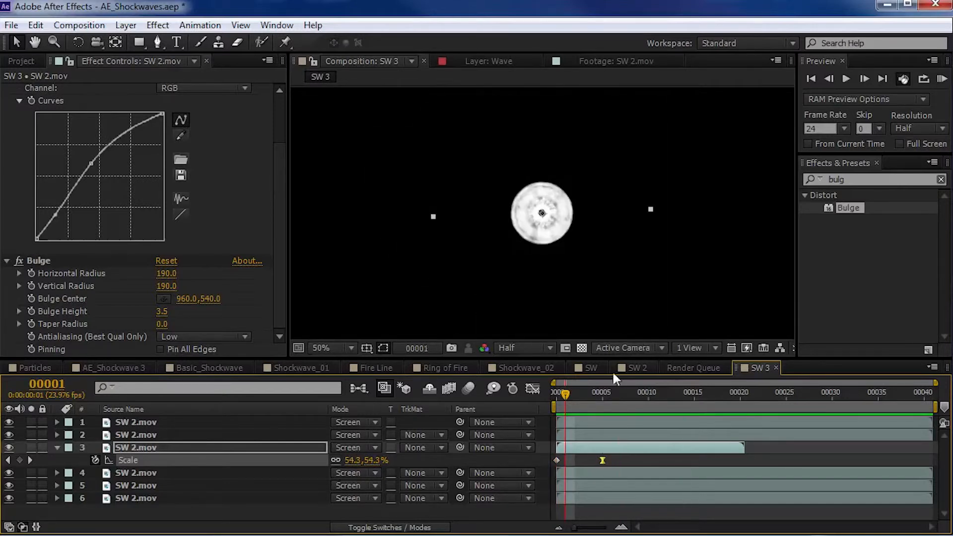
drag(565, 391, 602, 396)
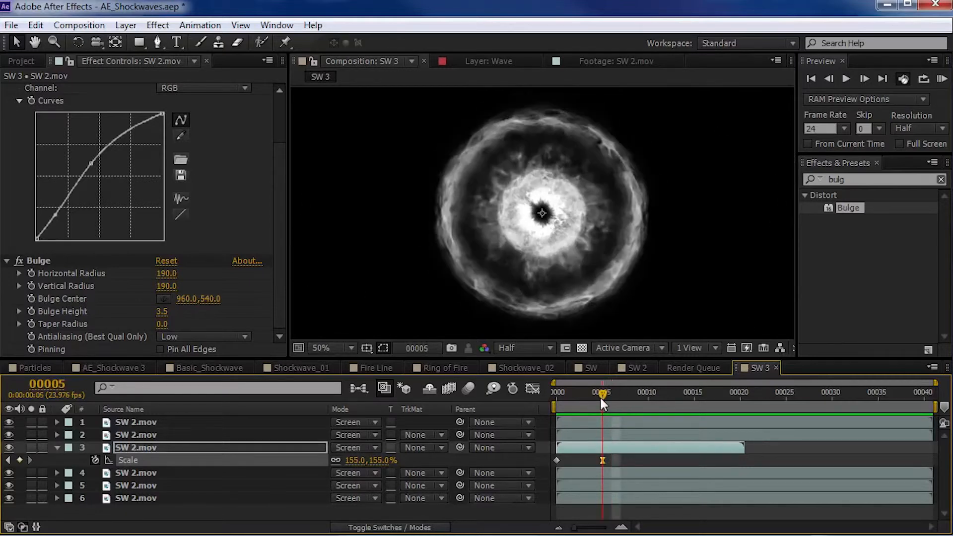
drag(383, 460, 374, 453)
key(space)
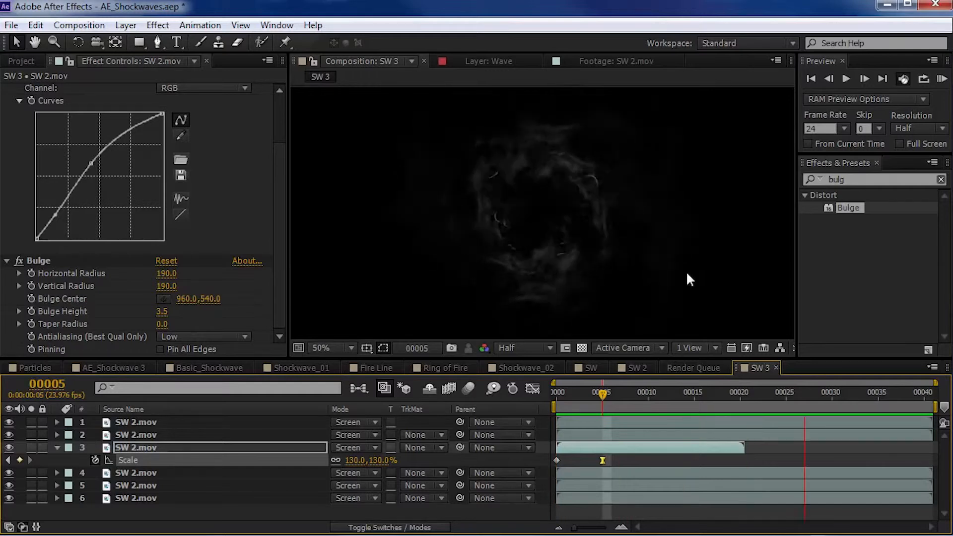
- Lengthen the ease into the ending Scale keyframe in the graph, and move that keyframe to frame 12
click(532, 389)
drag(565, 421, 559, 421)
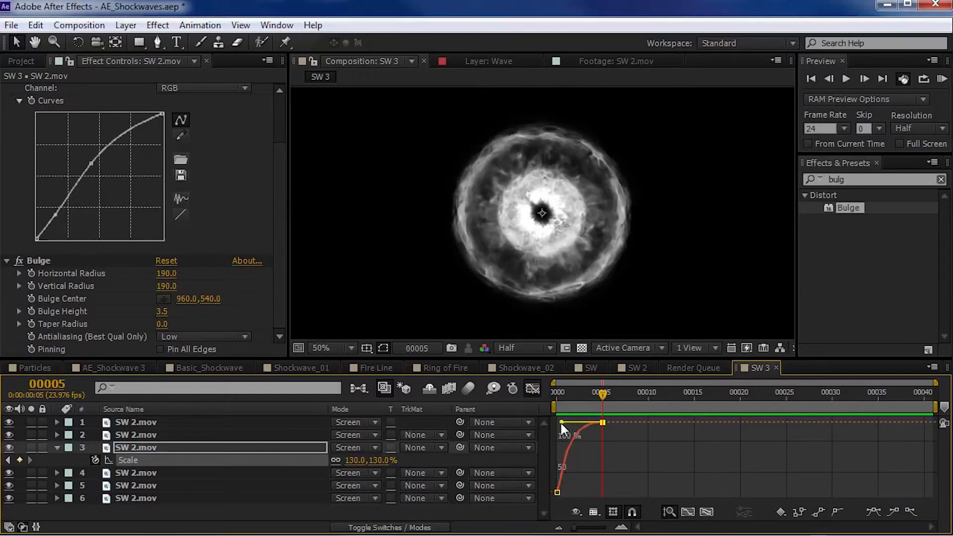
click(533, 388)
drag(600, 461, 666, 460)
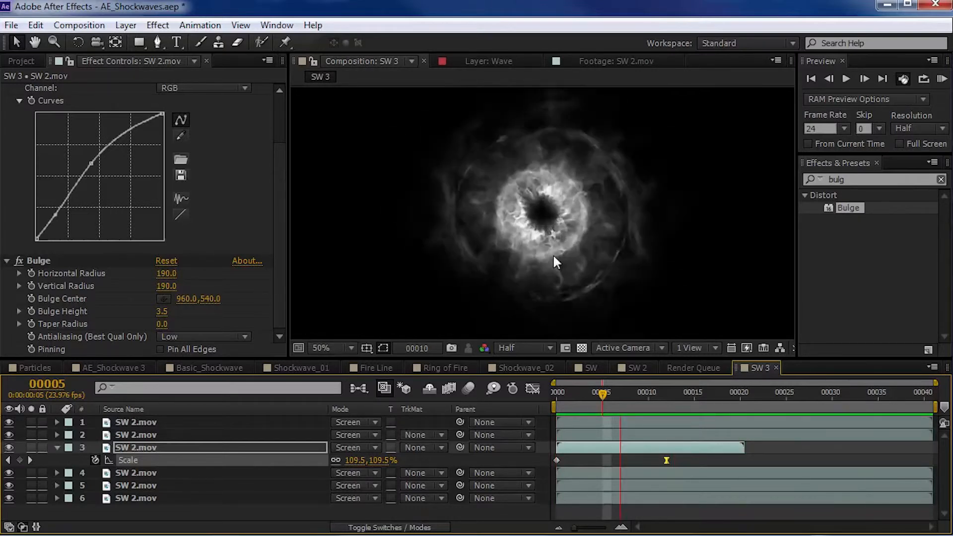
key(space)
- Trim the work area to end at frame 35, preview the burst and save the project
drag(677, 399, 850, 410)
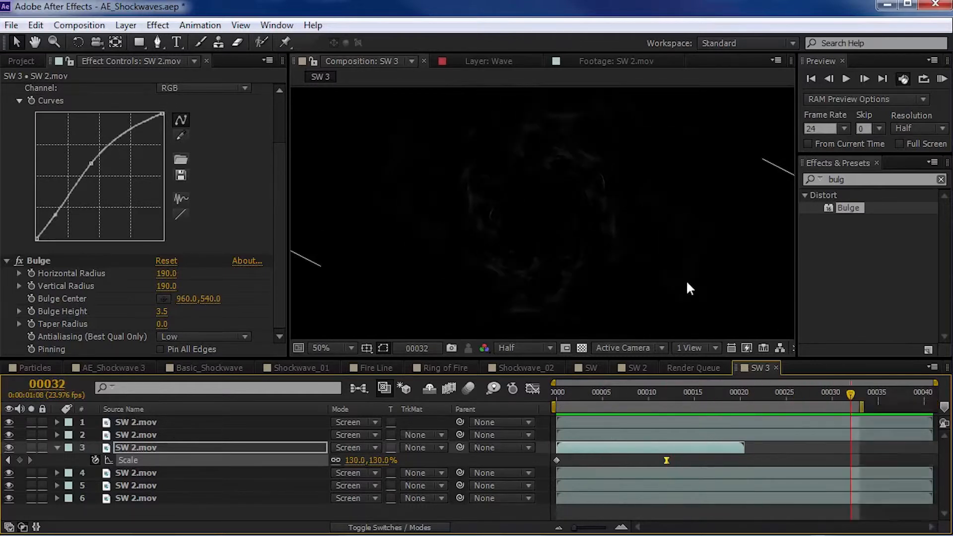
key(space)
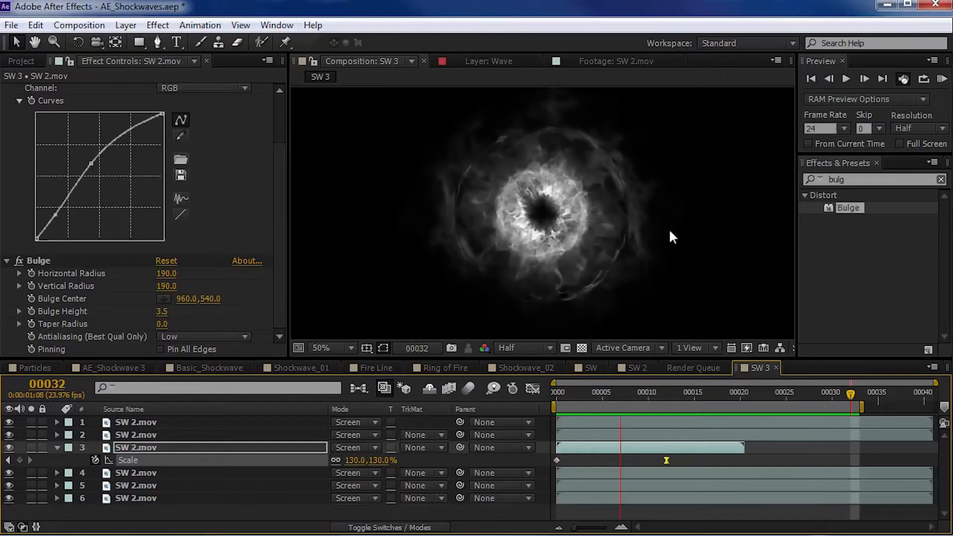
key(ctrl+s)
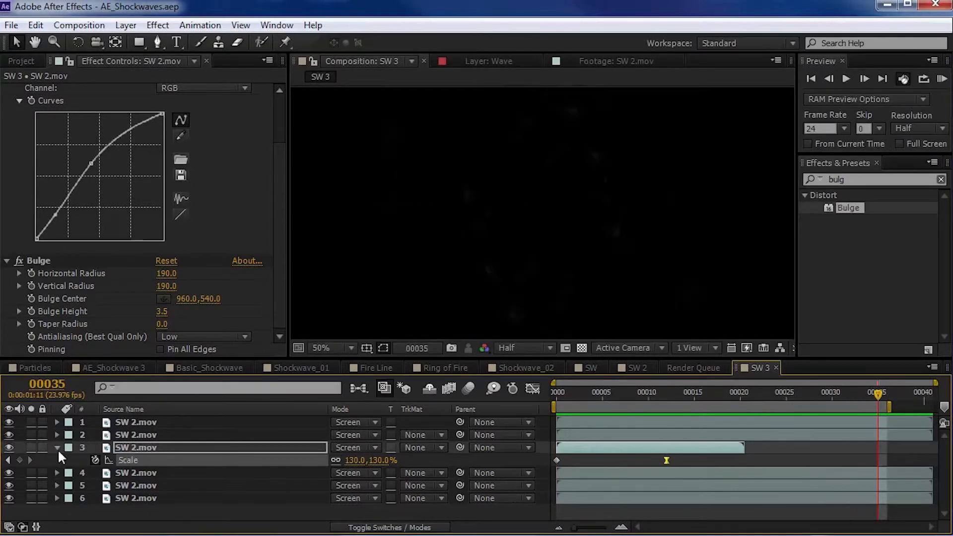
click(57, 448)
- Create an adjustment layer above all SW 2.mov layers and apply VC Color Vibrance to it
click(134, 29)
mouse_move(134, 40)
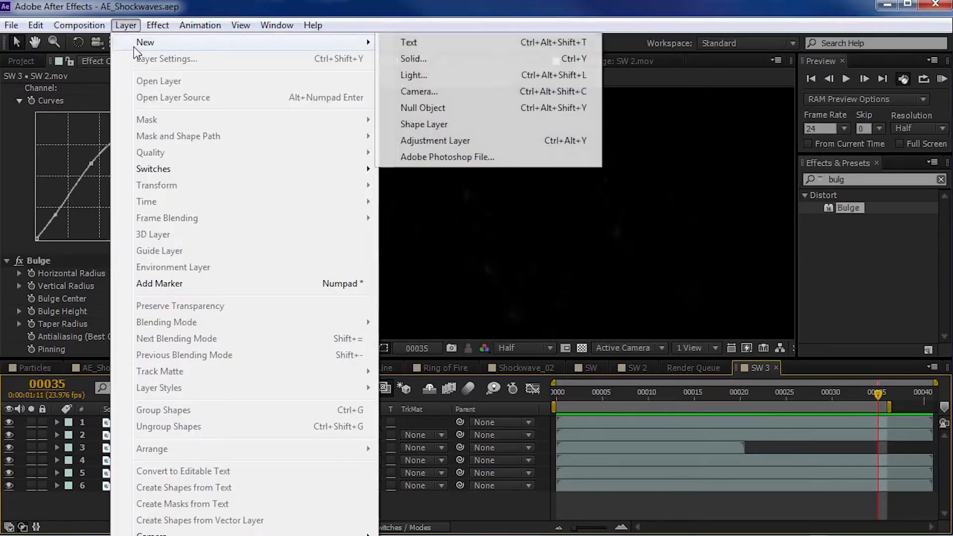
click(431, 140)
drag(874, 179, 768, 178)
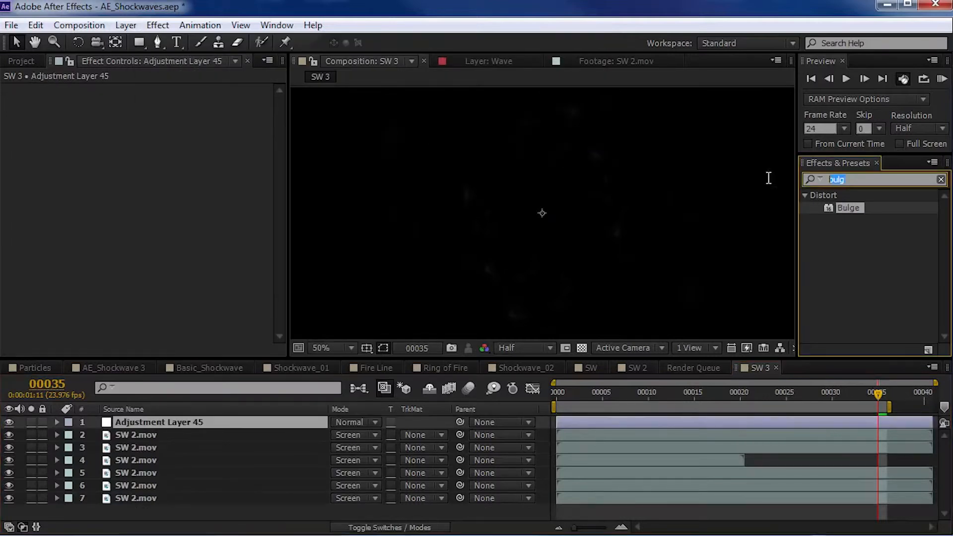
text(co)
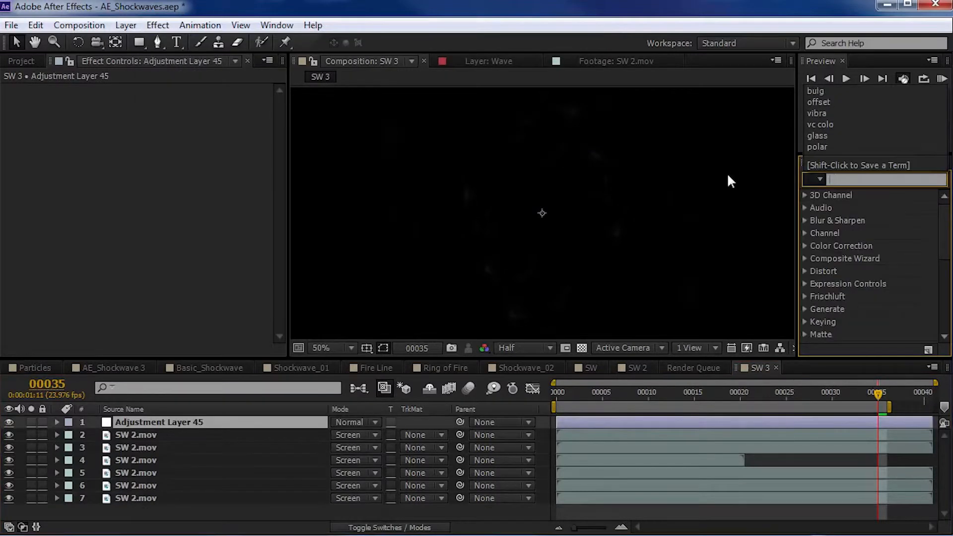
text(lor vib)
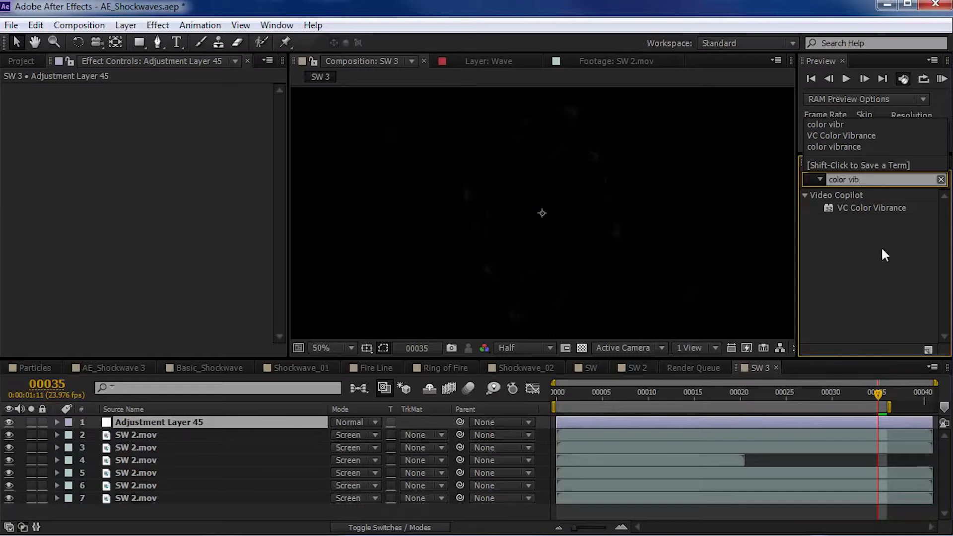
drag(885, 204, 584, 424)
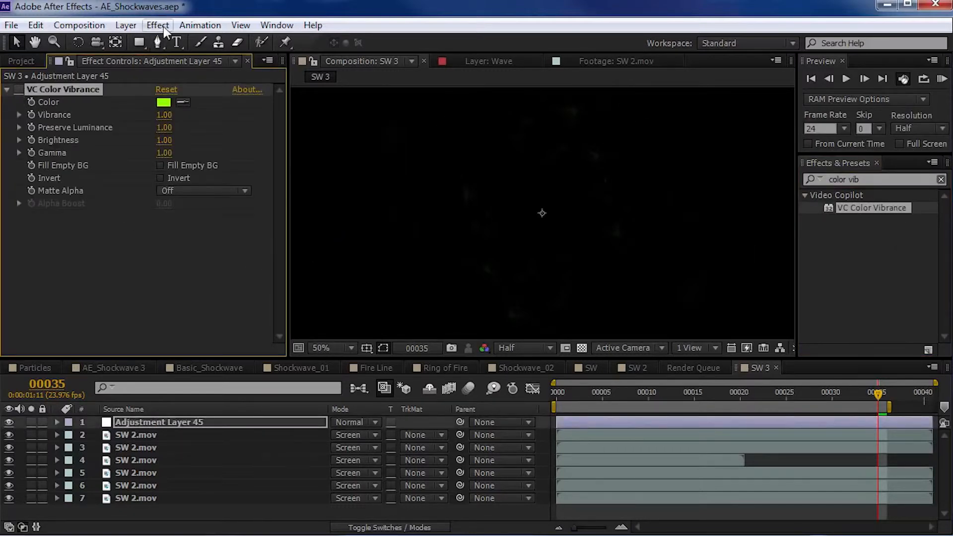
- Add a Curves effect to the adjustment layer and try bending its individual colour-channel curves at frame 9 for a fiery tint
click(164, 28)
mouse_move(270, 159)
click(394, 455)
drag(591, 392, 640, 392)
click(198, 189)
click(189, 222)
drag(88, 289, 75, 274)
click(184, 192)
click(190, 254)
drag(138, 270, 101, 258)
- Try reshaping the Green curve into a softer S-shape, preview the tinted burst and remove the Curves effect
click(162, 189)
click(187, 239)
drag(70, 298, 71, 313)
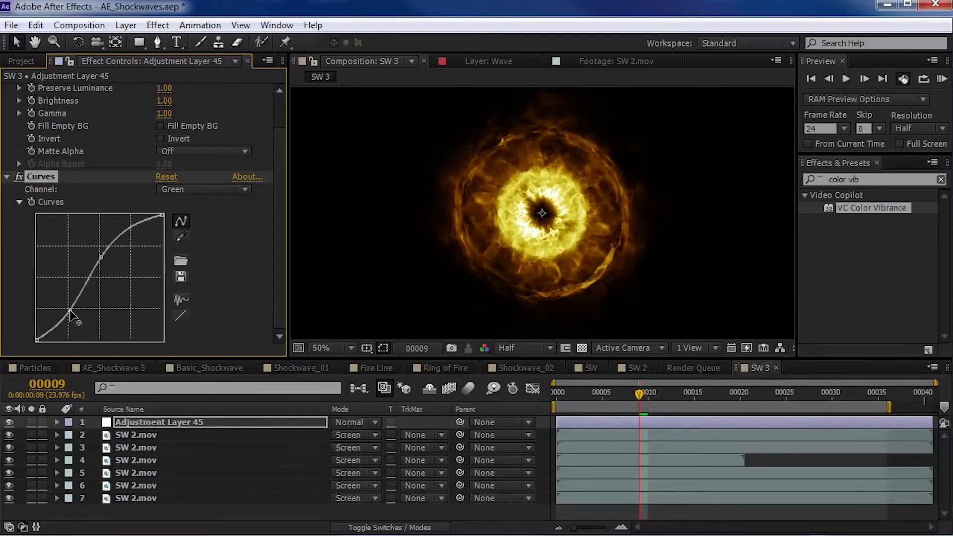
mouse_move(102, 259)
mouse_down()
mouse_move(120, 269)
mouse_move(113, 257)
mouse_up()
drag(594, 397, 647, 395)
key(KP_0)
key(KP_0)
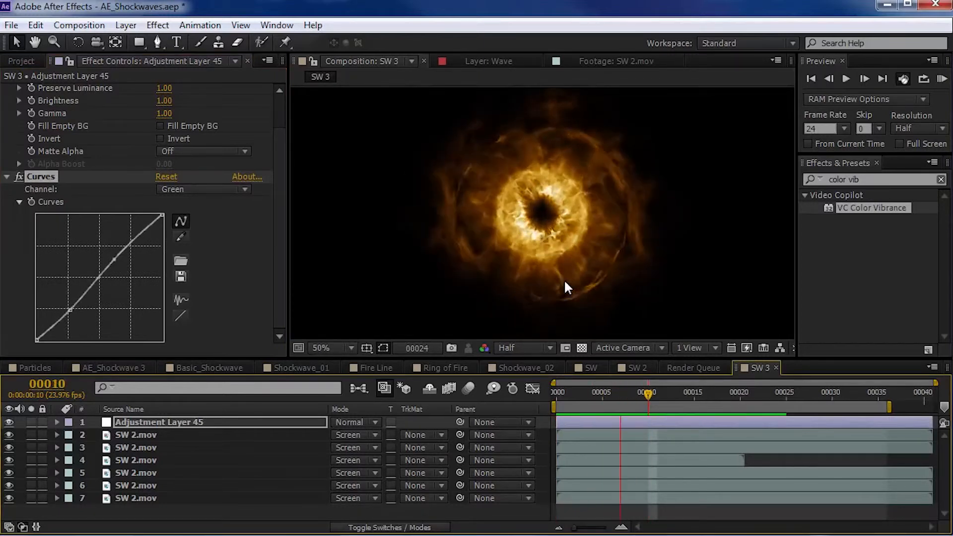
ctrl+click(43, 228)
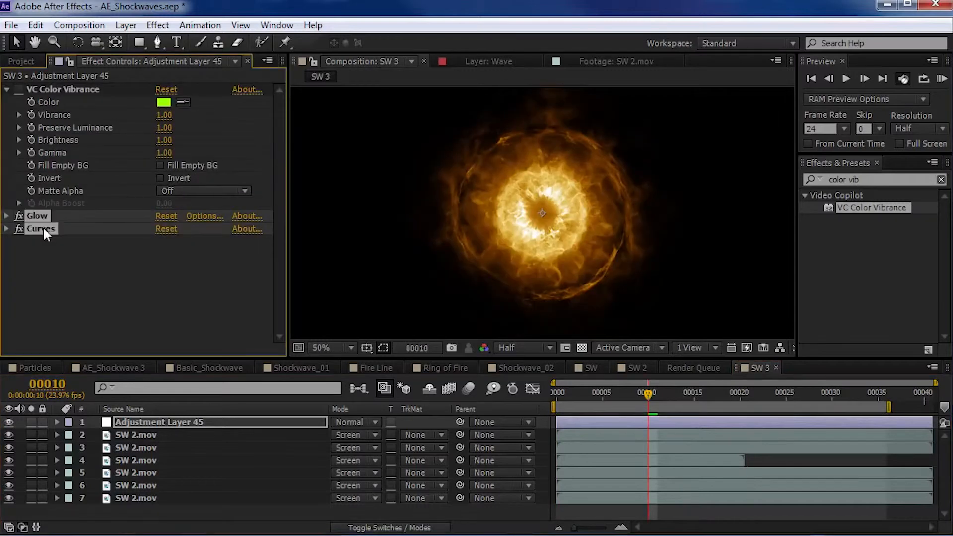
key(Delete)
- Enable VC Color Vibrance and set its Color to blue 0090FF, Brightness to 1.37 and Gamma to 0.65
click(18, 89)
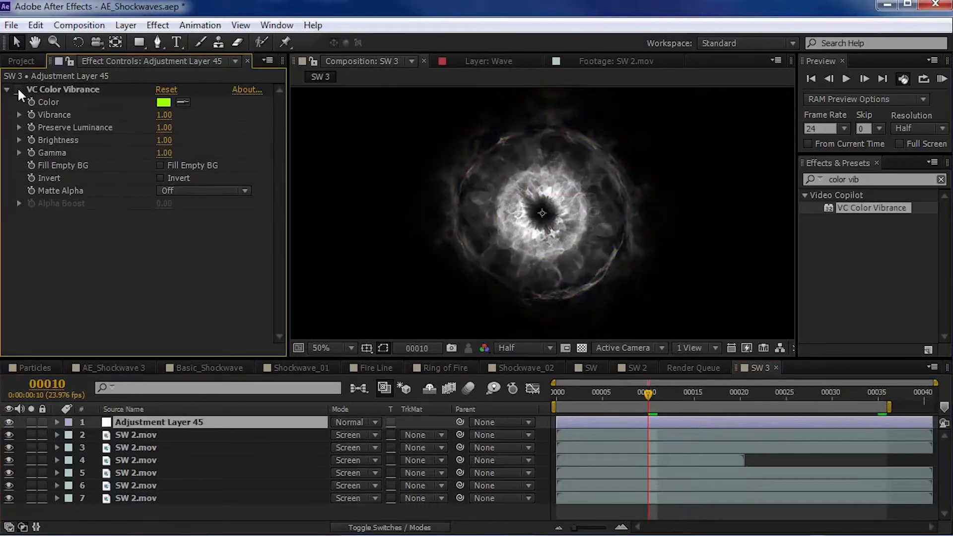
click(164, 102)
click(228, 323)
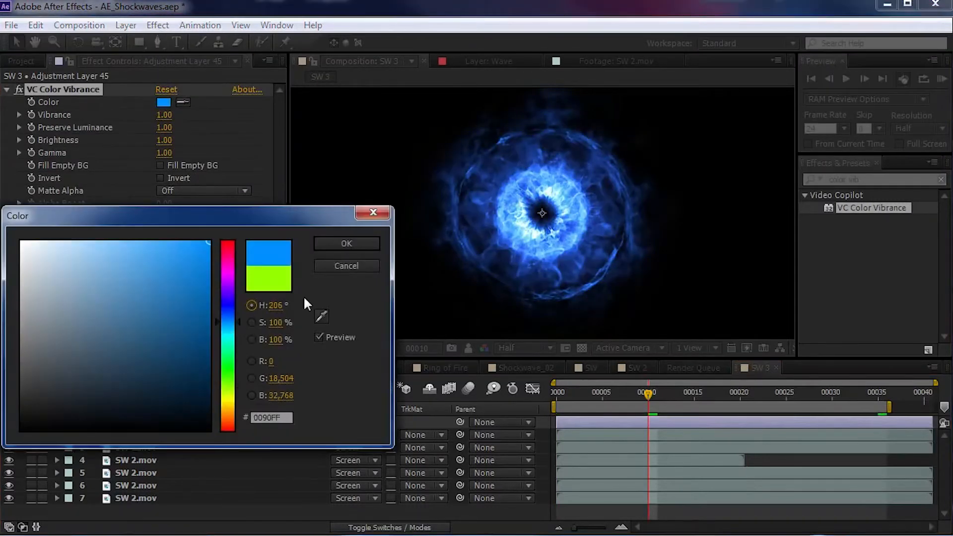
click(356, 243)
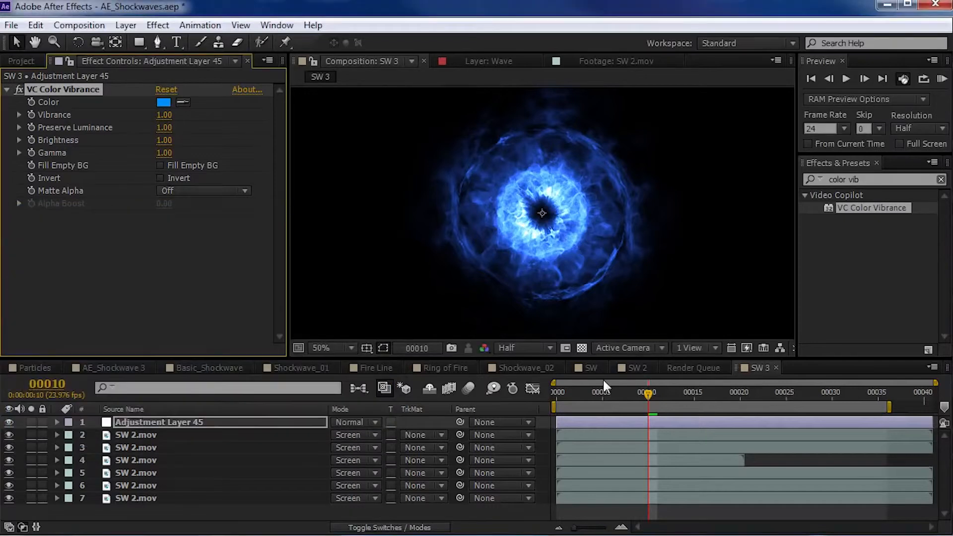
drag(166, 146, 144, 160)
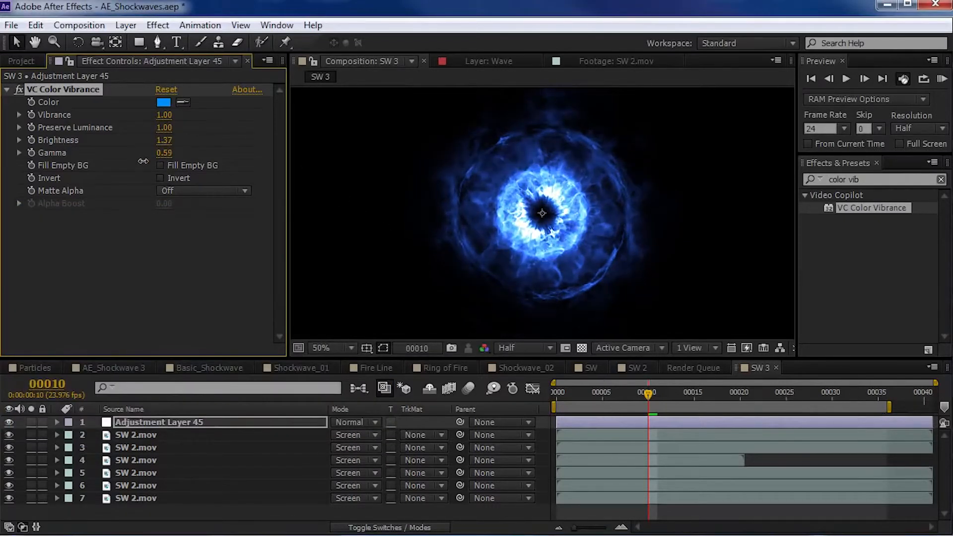
- Add a Glow effect above VC Color Vibrance with Glow Operation set to Screen and Glow Radius set to 122
click(874, 180)
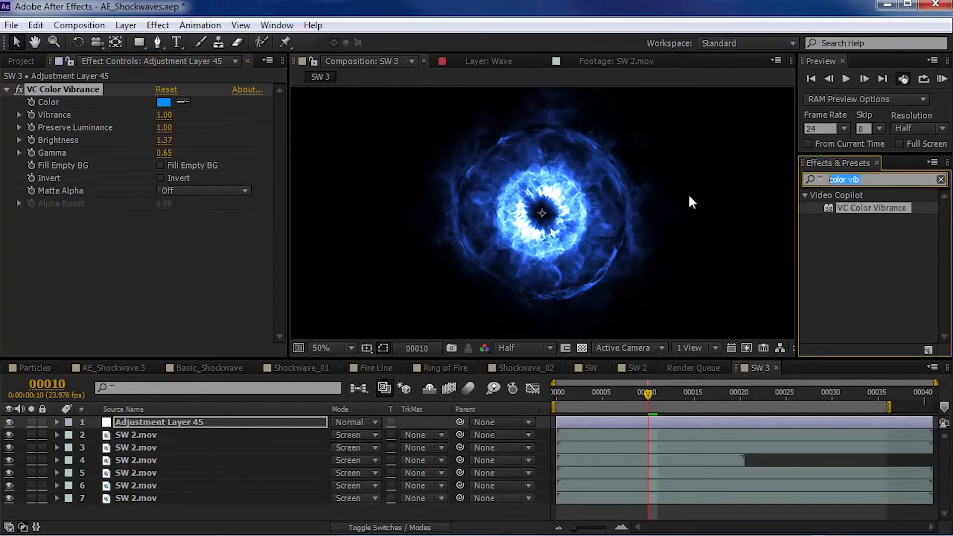
text(glow)
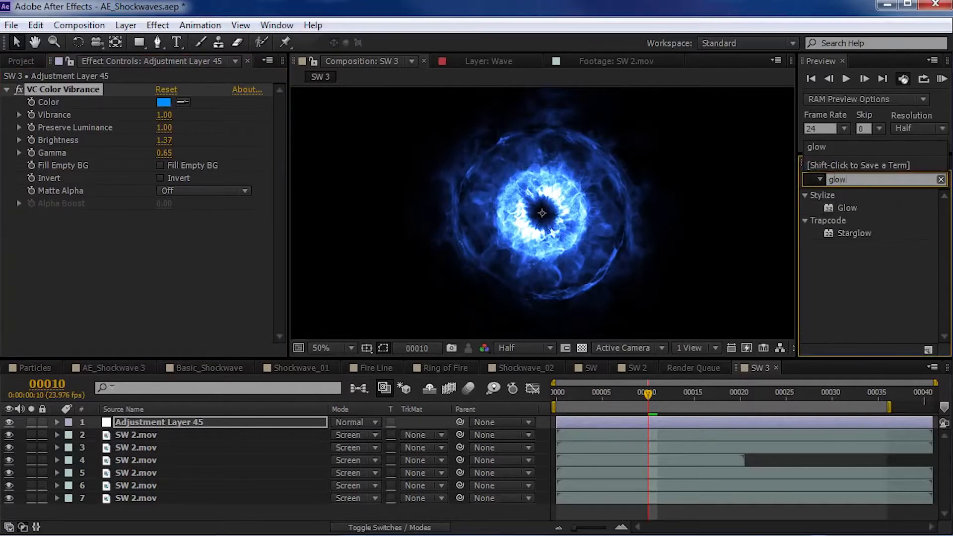
drag(840, 207, 55, 83)
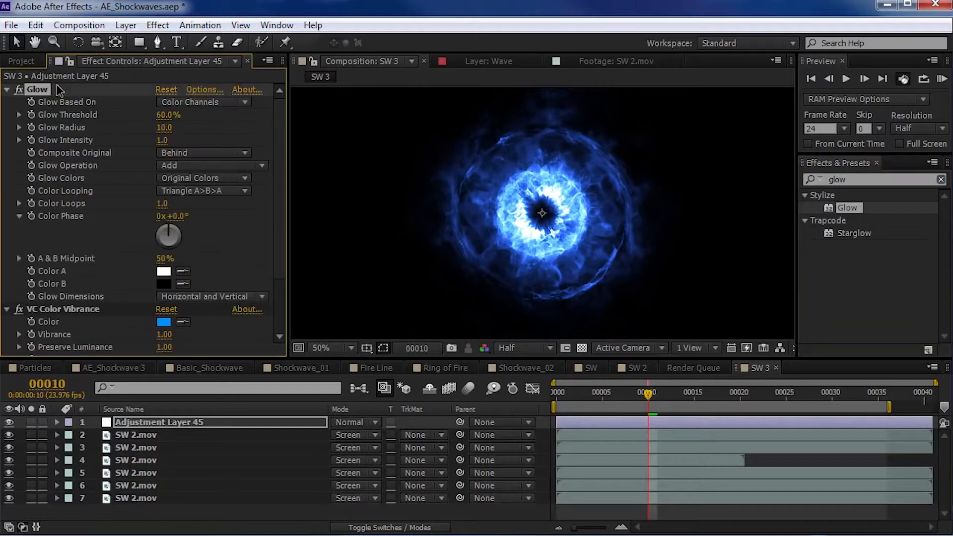
click(180, 164)
click(199, 266)
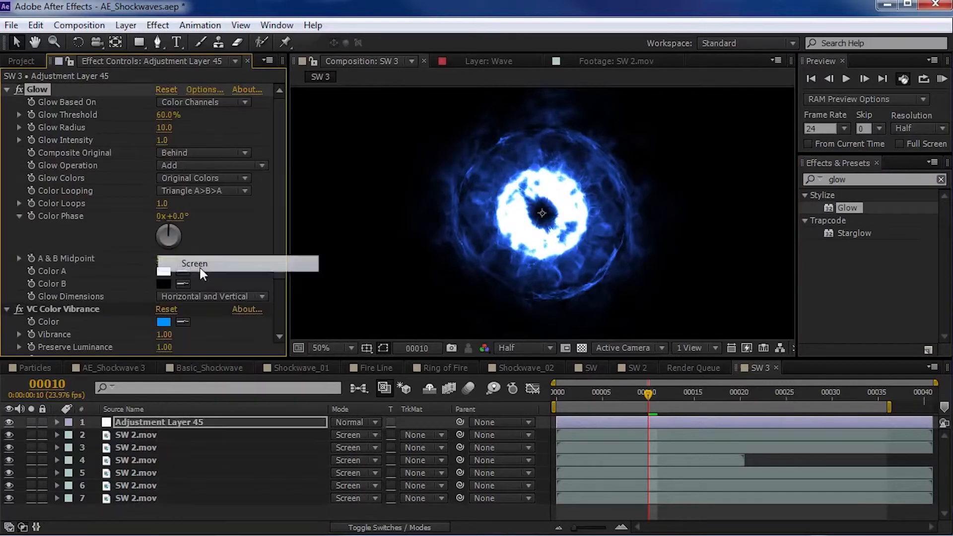
drag(164, 127, 237, 115)
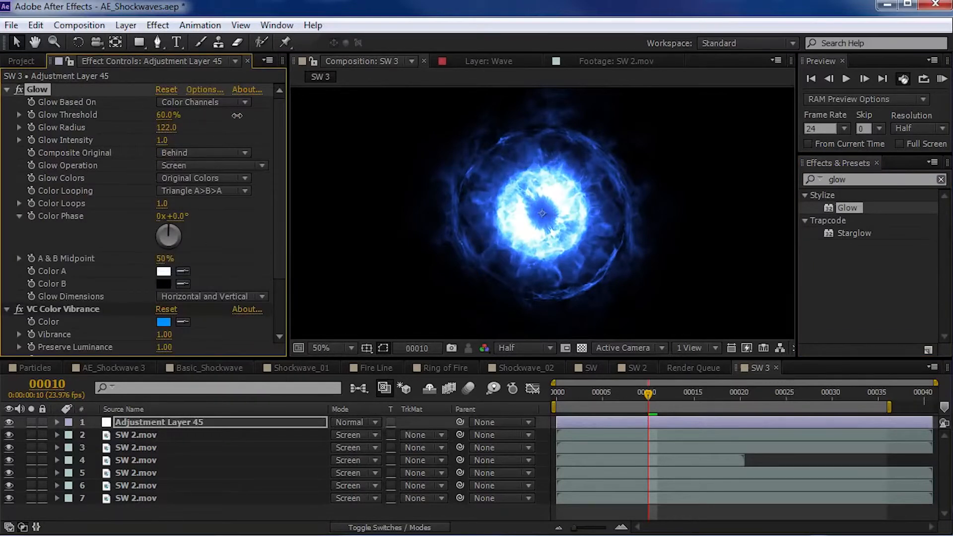
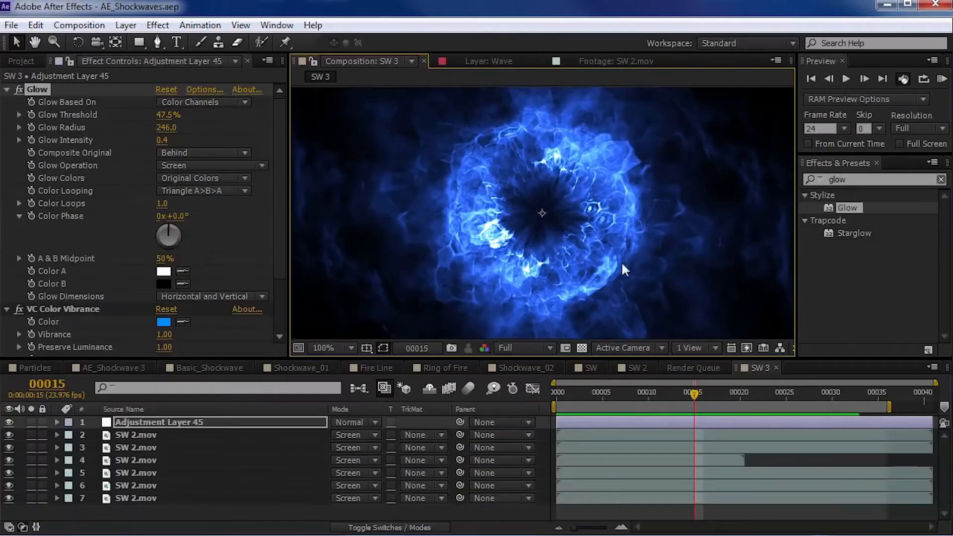
- Scrub the glowing burst between frames 15 and 12 and bring up the project's footage
drag(630, 394, 666, 392)
scroll(569, 214, down, 1)
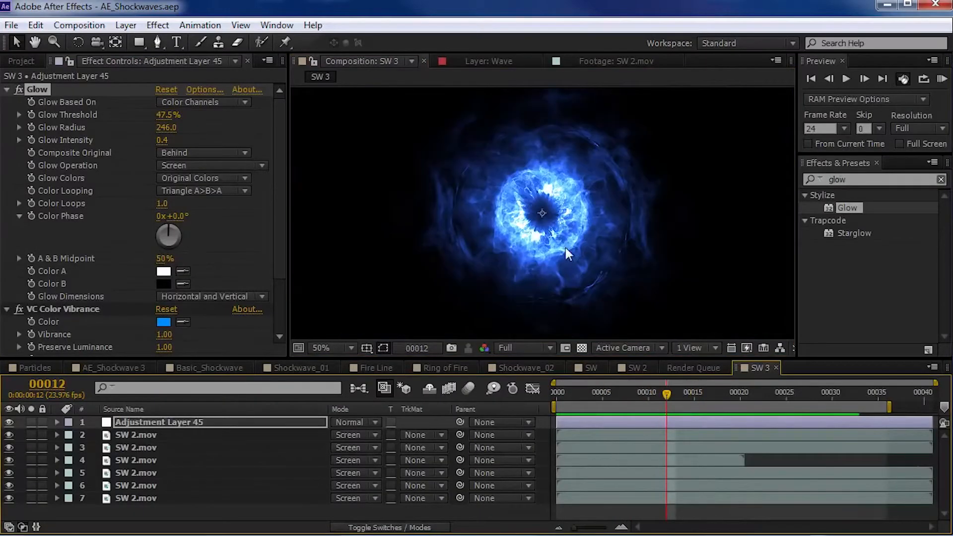
click(21, 61)
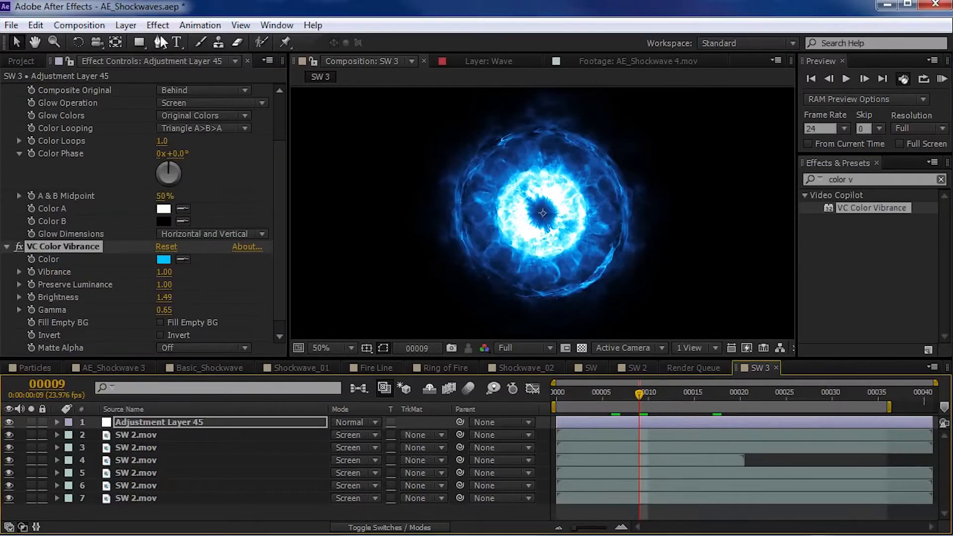
- Create a white 1920 x 1080 solid above the adjustment layer in the SW 3 composition
click(126, 24)
mouse_move(149, 38)
click(484, 58)
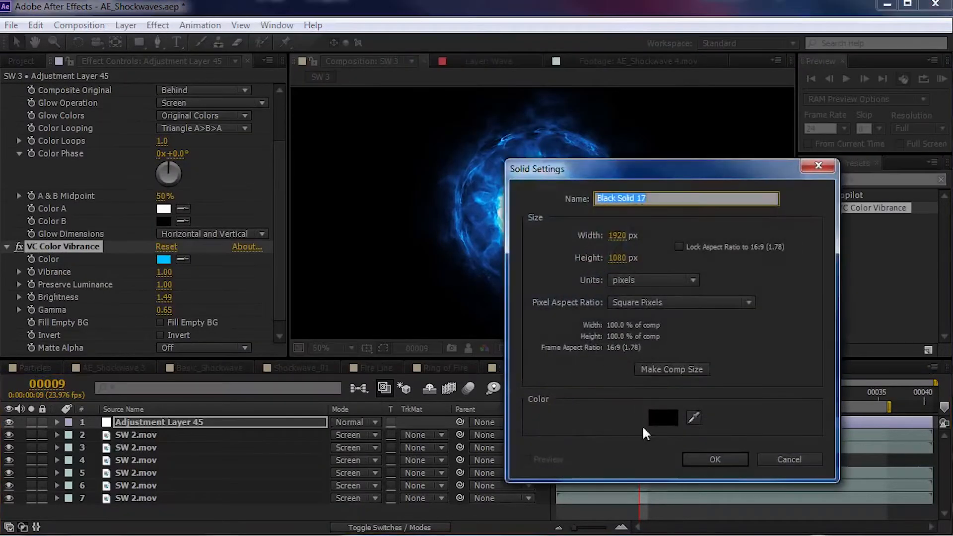
click(660, 420)
drag(30, 285, 19, 239)
key(Return)
key(Return)
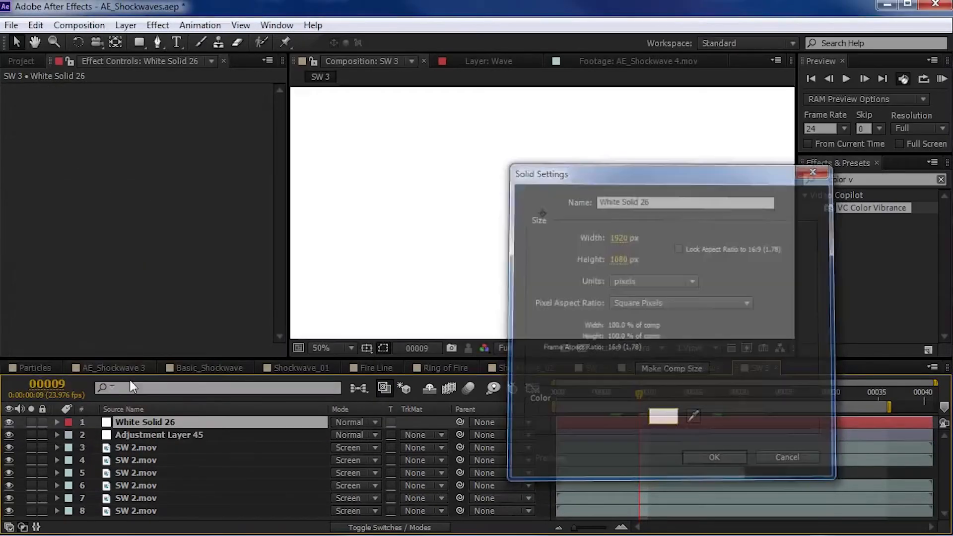
- Apply the CC Pixel Polly effect to the white solid
click(884, 179)
text(pix)
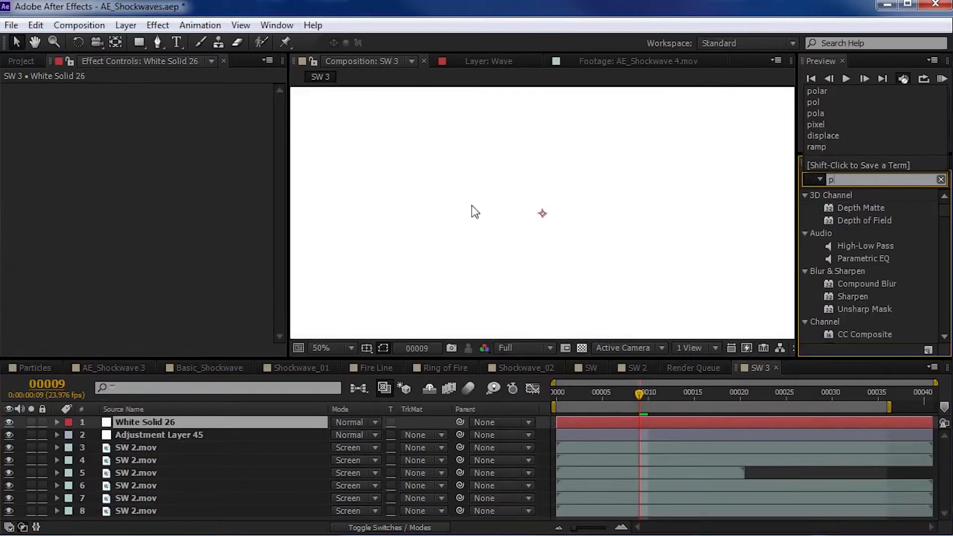
drag(862, 208, 114, 425)
- Solo the white solid briefly, then draw a circular mask on it, centred on the burst and covering its bright core
drag(139, 41, 178, 75)
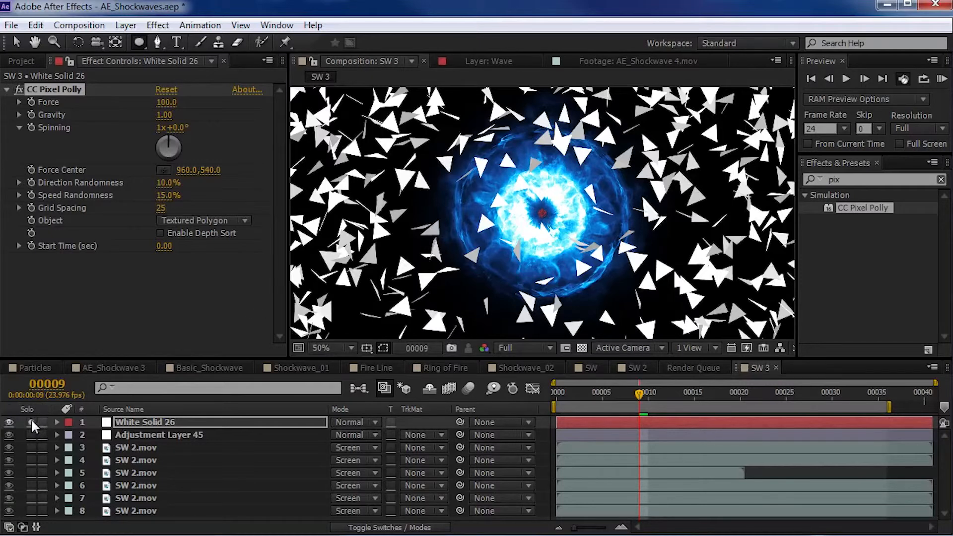
click(30, 422)
click(31, 422)
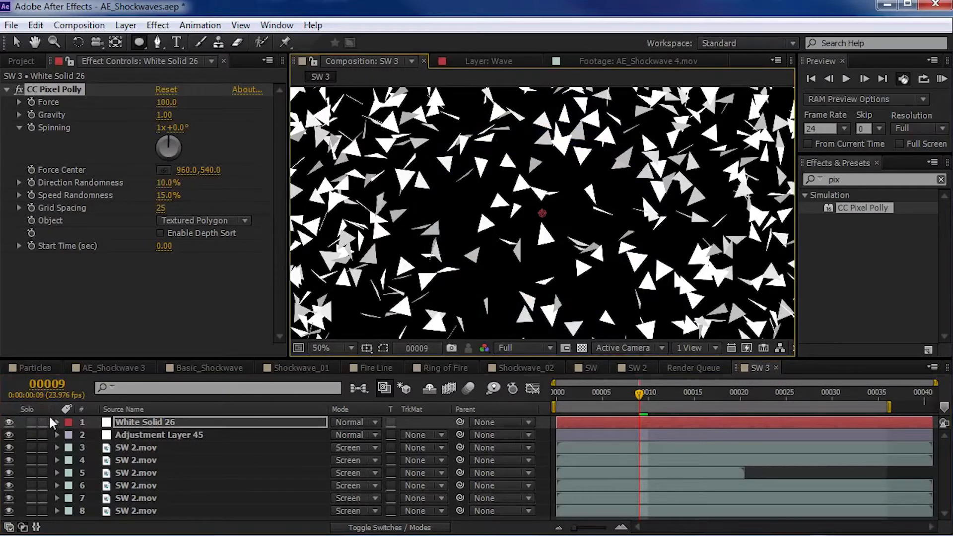
drag(543, 213, 584, 263)
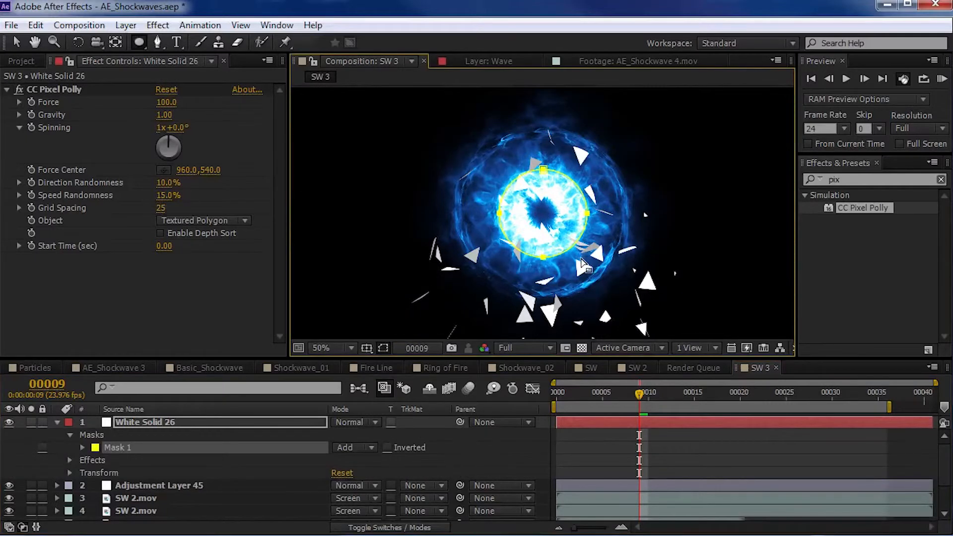
- Set CC Pixel Polly's Gravity to 0, Spinning to 2 revolutions, Direction Randomness to 84%, Speed Randomness to 58% and Grid Spacing to 10
click(159, 118)
text(0)
key(Return)
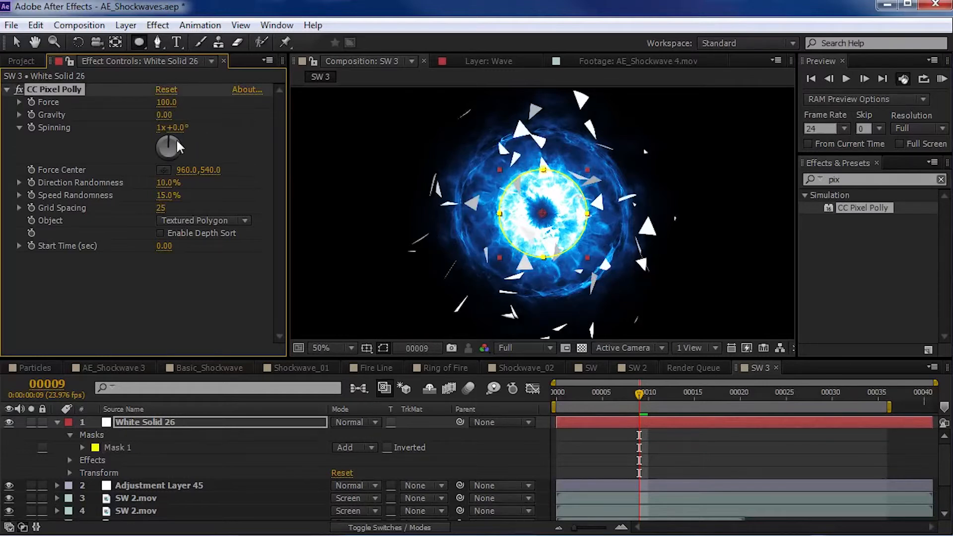
click(160, 128)
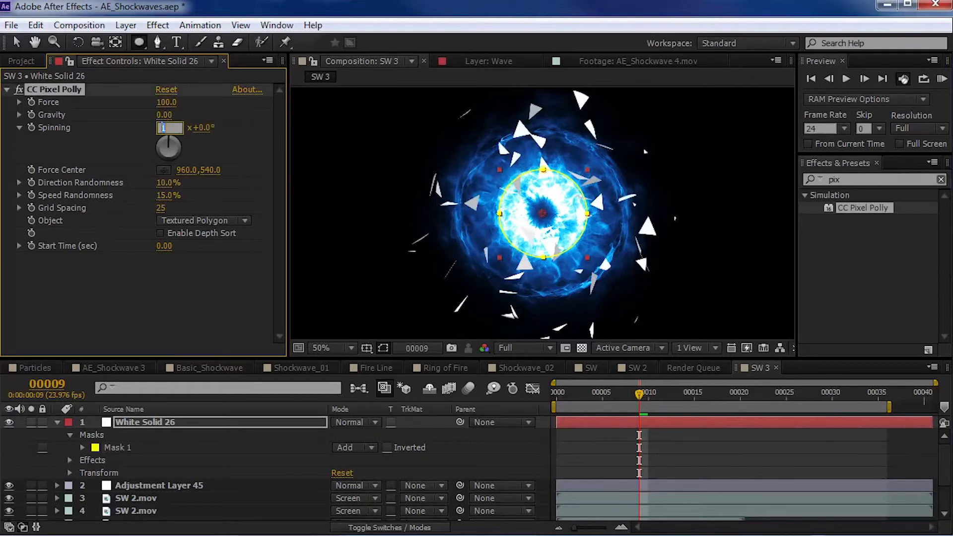
text(2)
key(Return)
drag(168, 182, 197, 192)
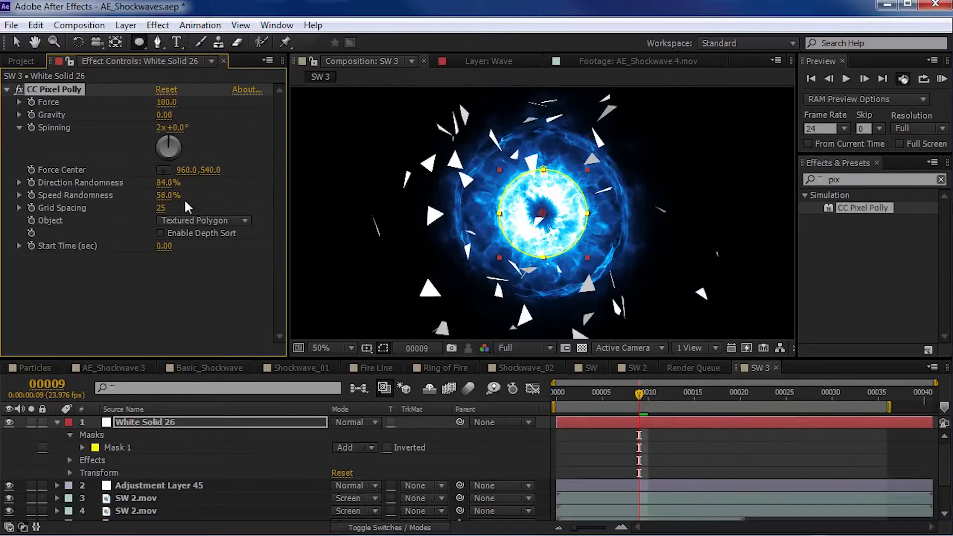
drag(158, 208, 149, 209)
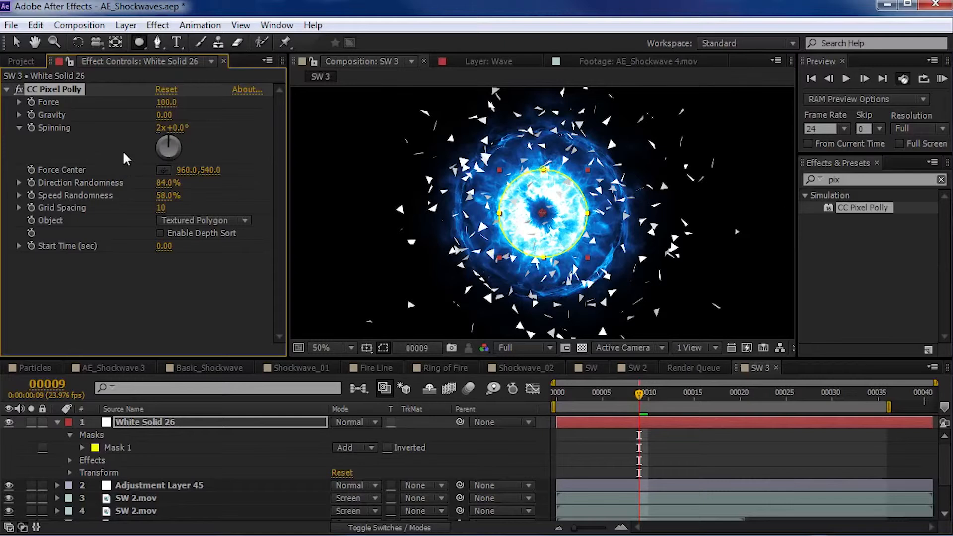
- Scale the white solid's circular mask down evenly about its centre to just over half its size
key(v)
double_click(545, 172)
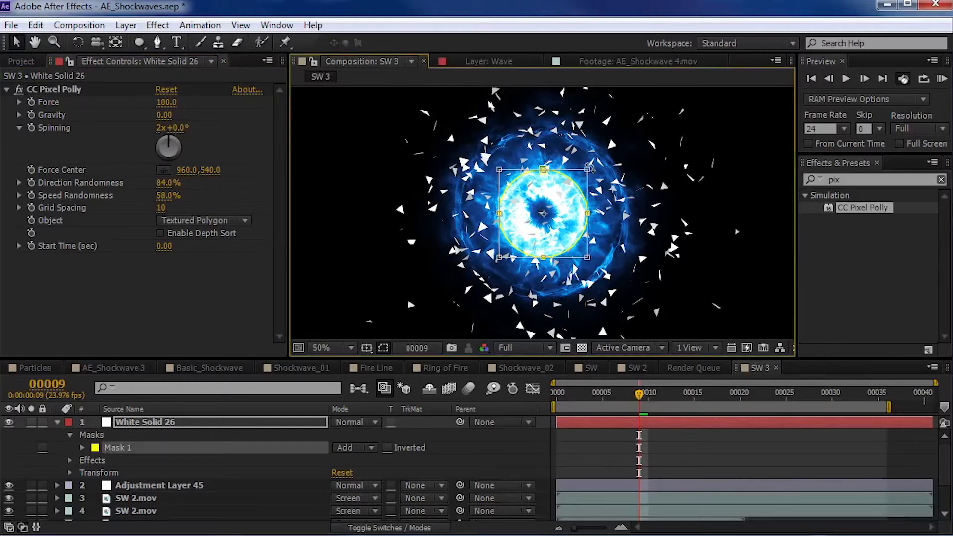
drag(588, 169, 570, 190)
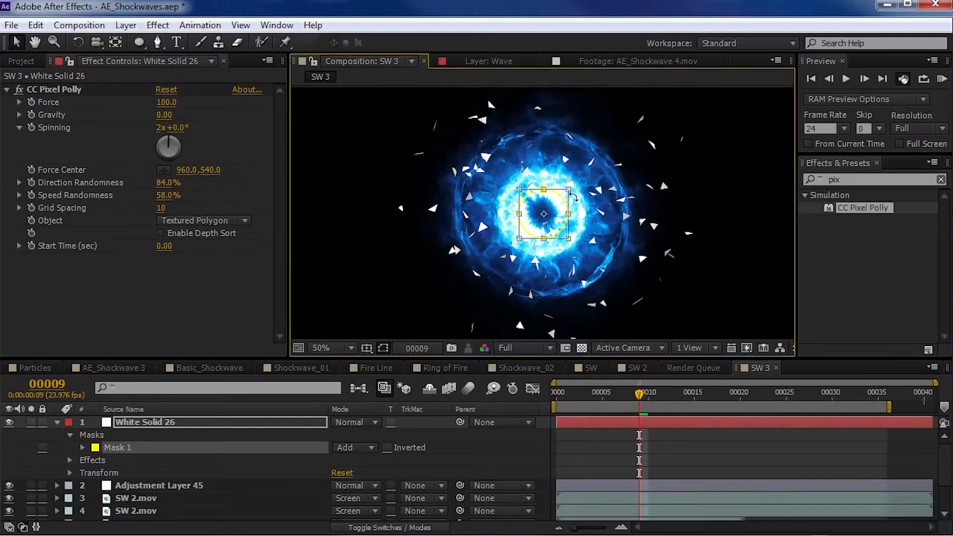
- Apply the CC Force Motion Blur effect below CC Pixel Polly on the white solid
click(883, 179)
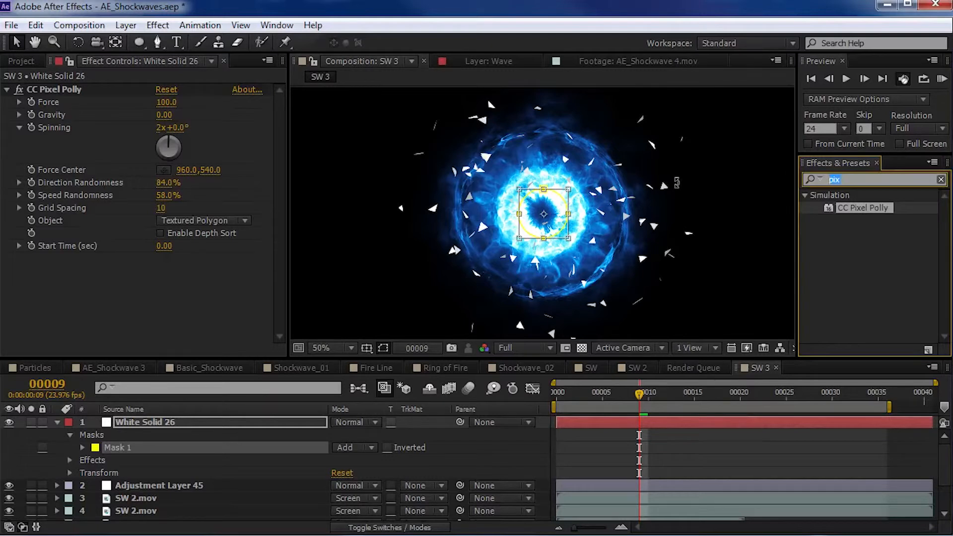
text(motion)
drag(877, 263, 131, 292)
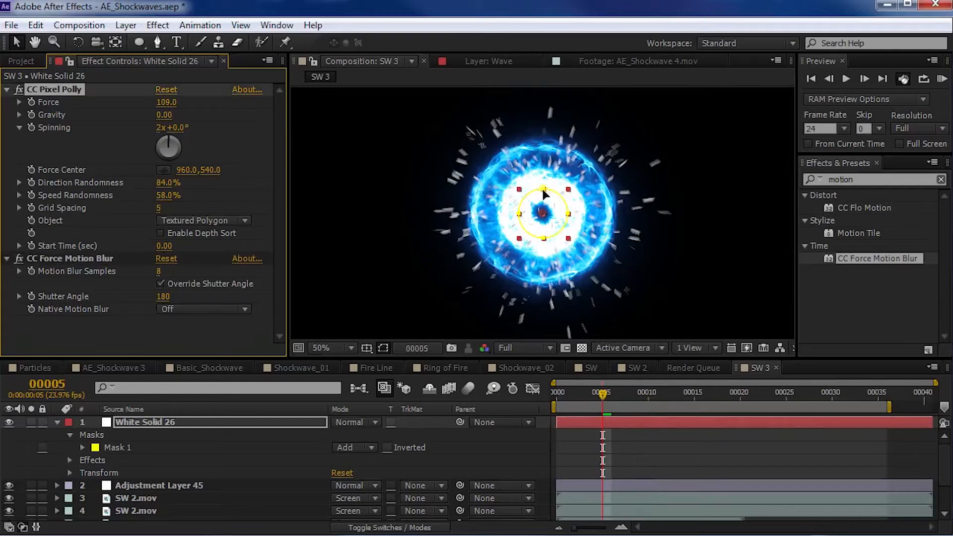
- Shrink the white solid's circular mask further and move the solid below the adjustment layer so the particles pick up the blue colouring
double_click(544, 188)
drag(569, 189, 558, 192)
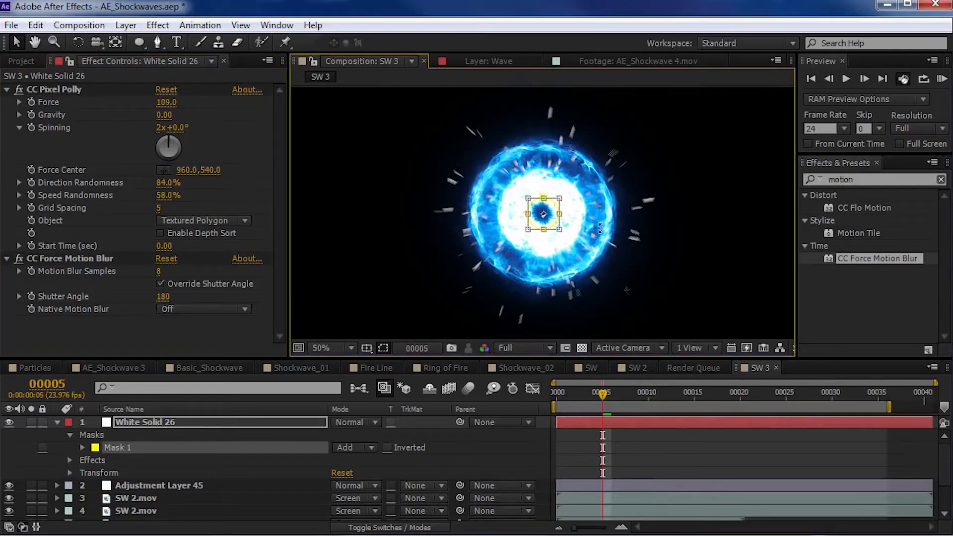
click(469, 441)
click(57, 422)
drag(116, 421, 123, 435)
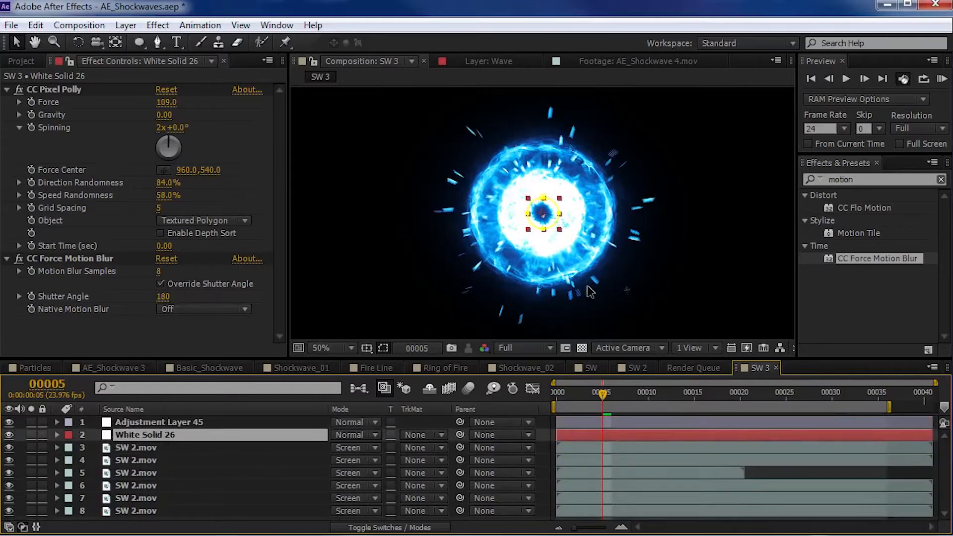
- Scrub the burst to frame 19 and set CC Pixel Polly's Force to 50
drag(599, 406, 731, 403)
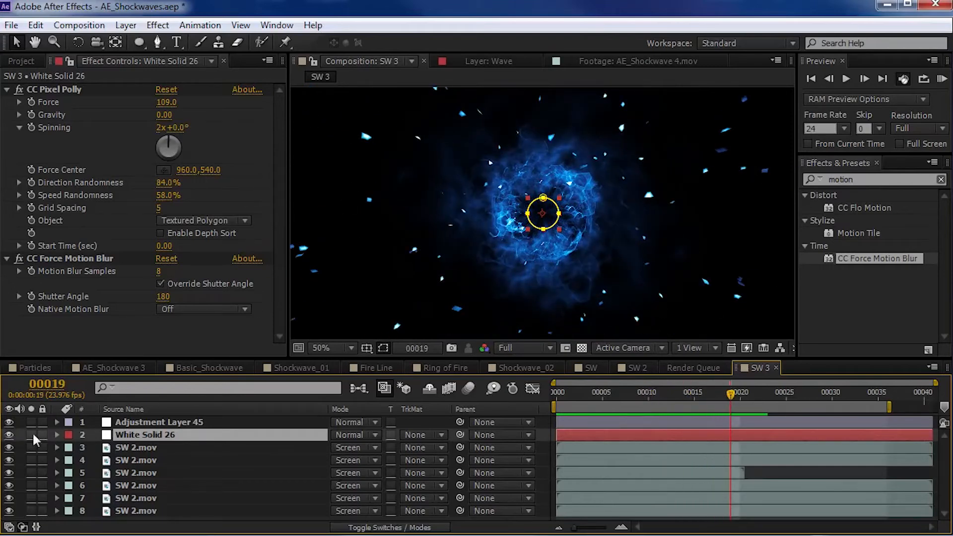
drag(167, 110, 156, 106)
click(162, 103)
text(50)
key(Return)
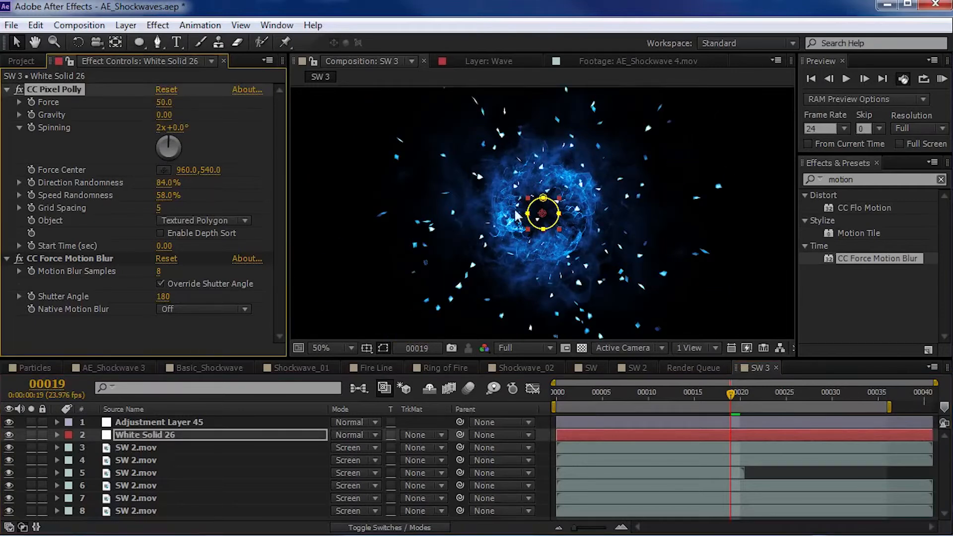
- Scale the white solid's circular mask down again, tightly around the dark centre of the burst
key(period)
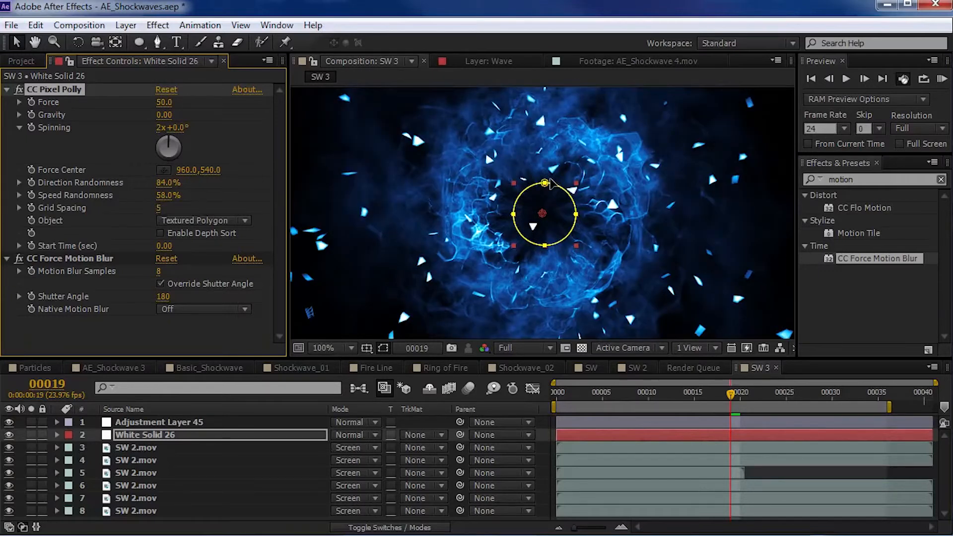
click(548, 187)
drag(576, 183, 568, 190)
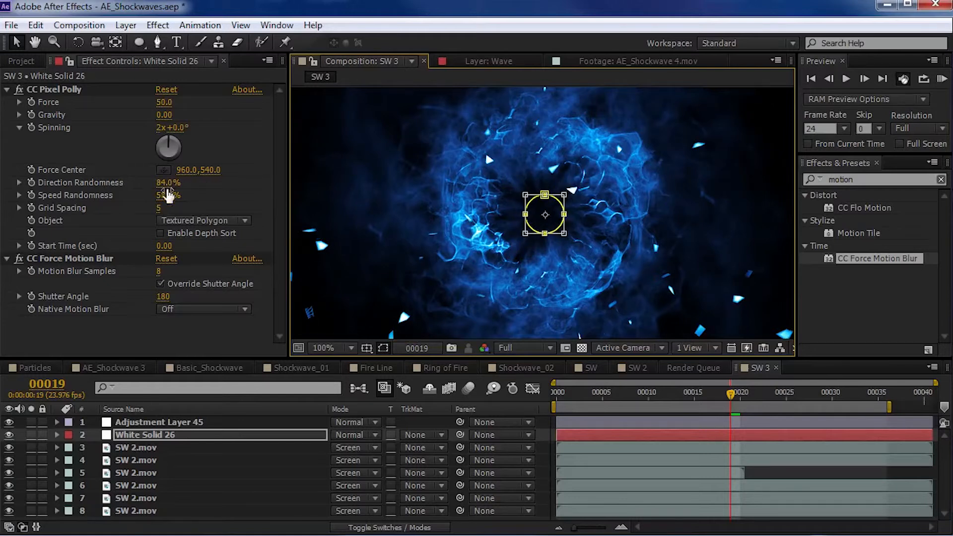
- Set CC Pixel Polly's Grid Spacing to 3 for finer particles
click(158, 210)
click(157, 210)
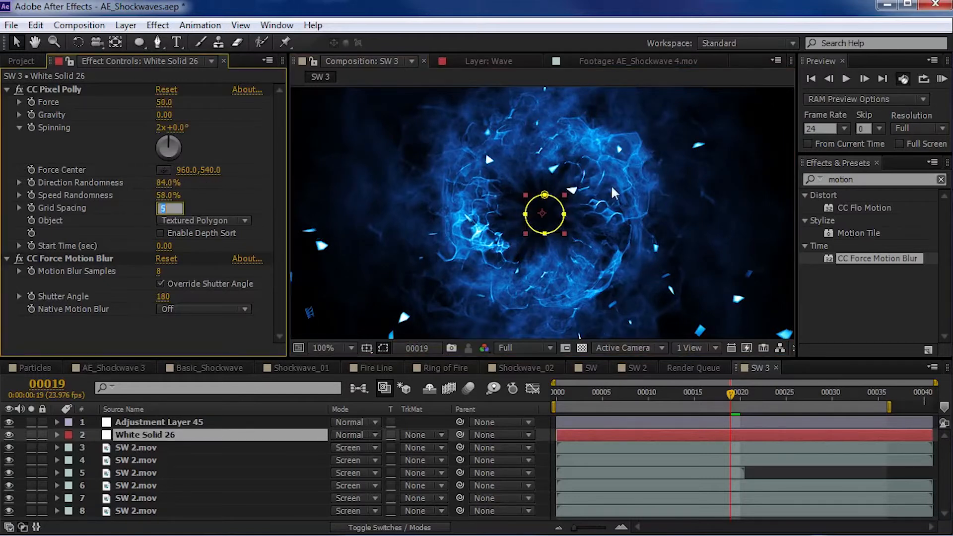
text(3)
key(Return)
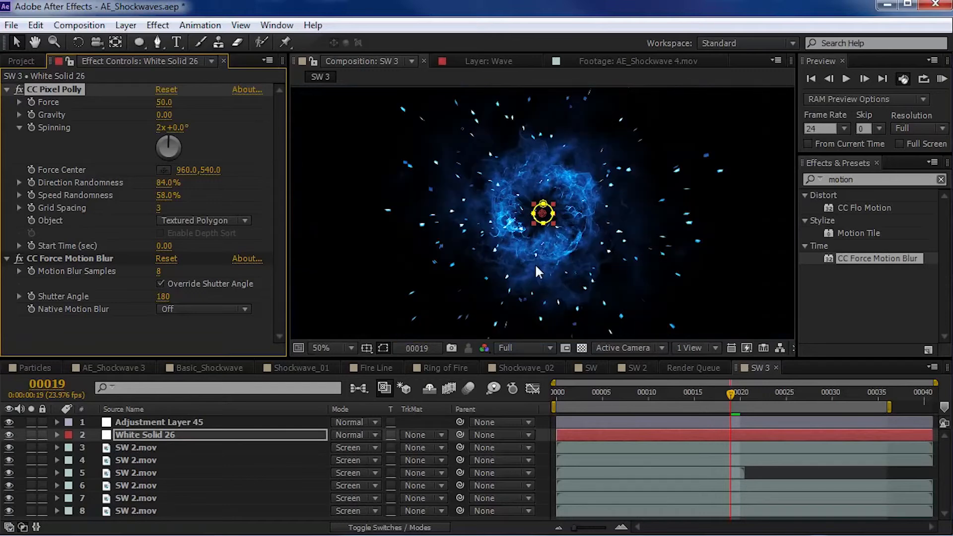
- Preview the particle burst in an enlarged composition view and scrub it to frame 16
key(grave)
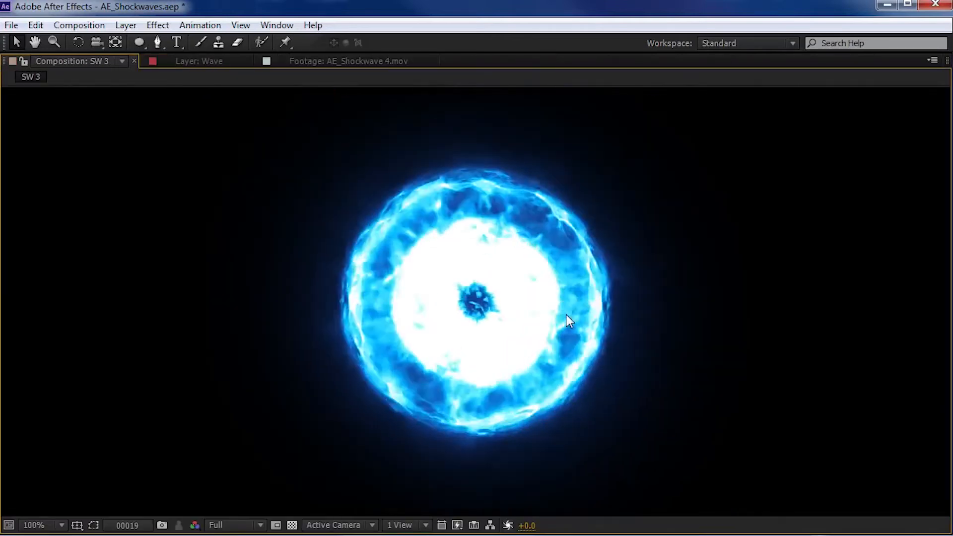
key(grave)
drag(660, 392, 698, 400)
click(703, 401)
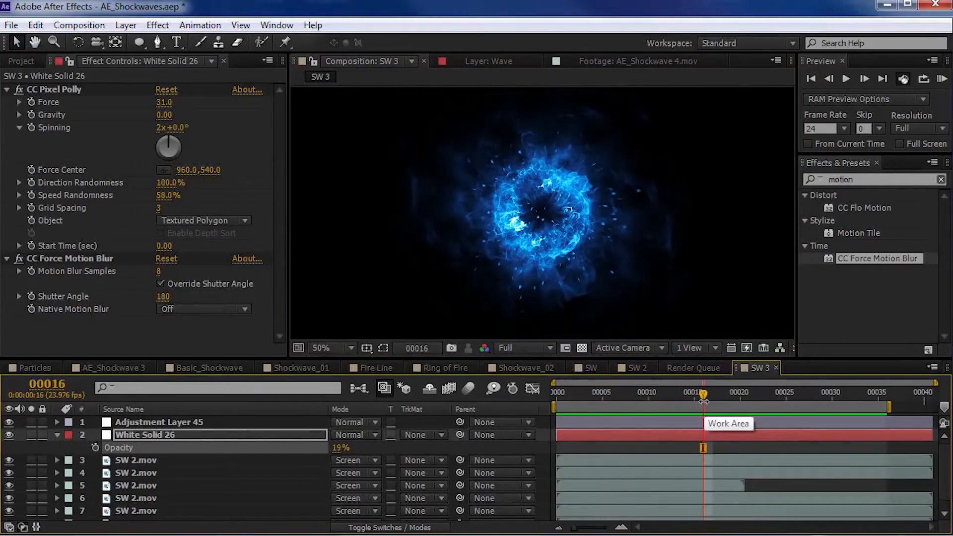
- Examine the Fire Line composition's row of flames at frames 54 and 22 and its Fire_04.mov layer
click(371, 368)
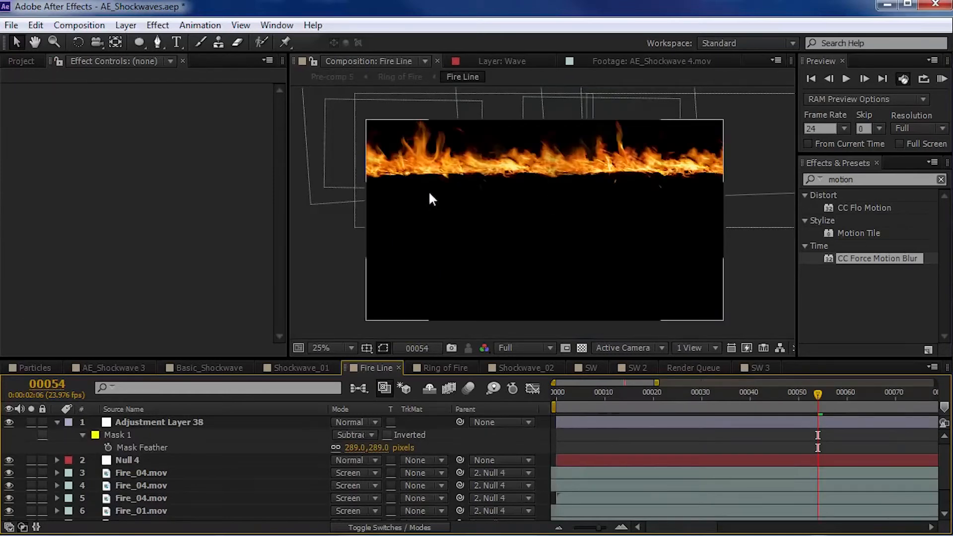
scroll(430, 156, up, 2)
drag(532, 171, 574, 270)
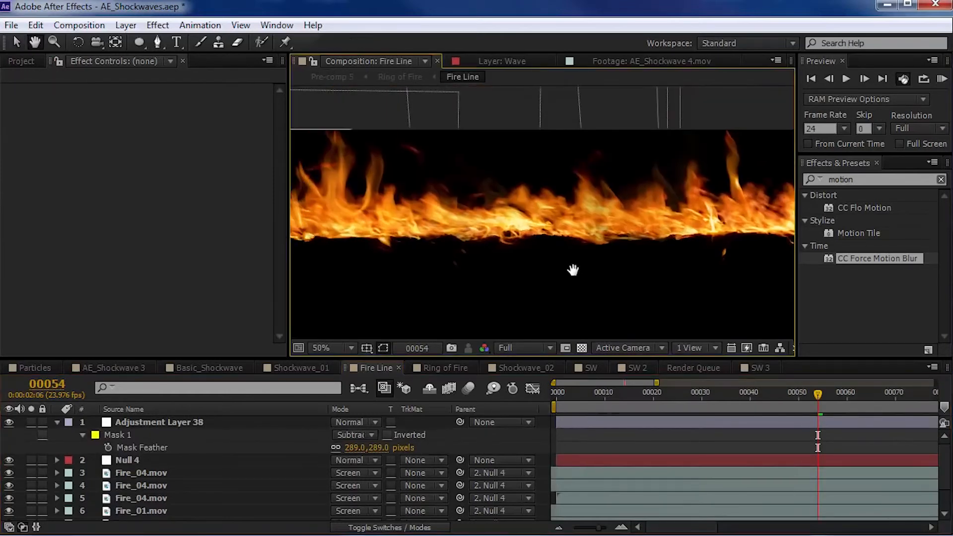
click(620, 393)
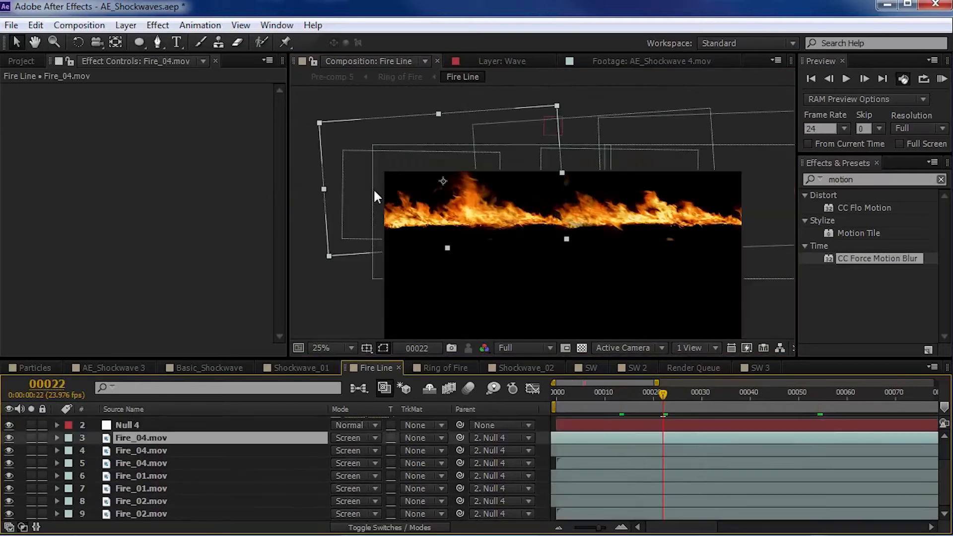
key(ctrl+shift+j)
- Open the Ring of Fire composition and preview the flaming basketball
click(440, 367)
key(space)
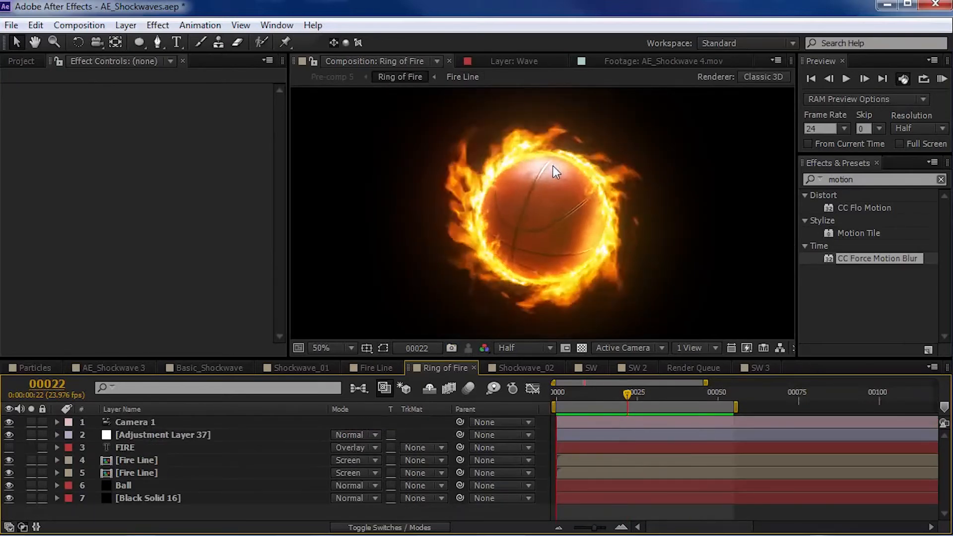
key(space)
- Solo the two Fire Line layers in Ring of Fire and preview the flame ring by itself
click(142, 463)
click(31, 460)
click(32, 472)
key(space)
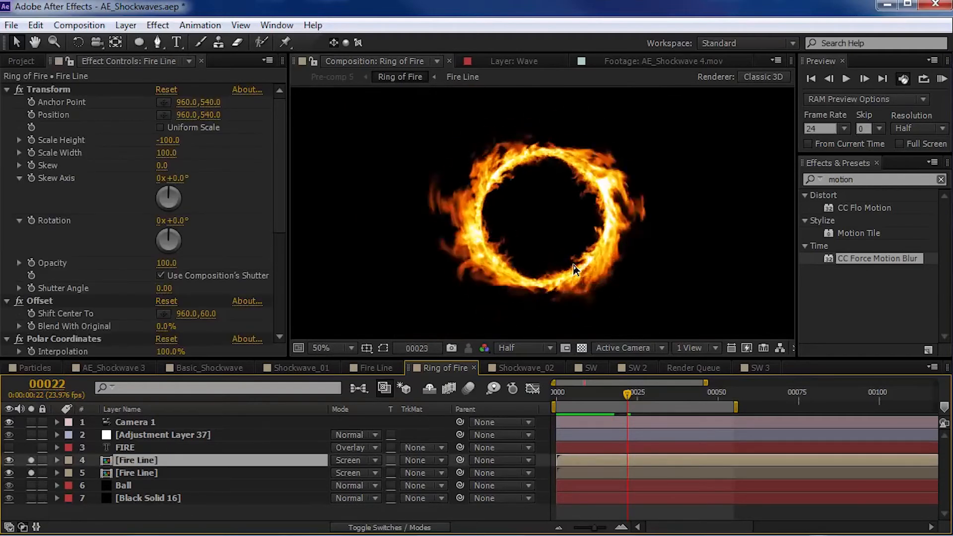
key(space)
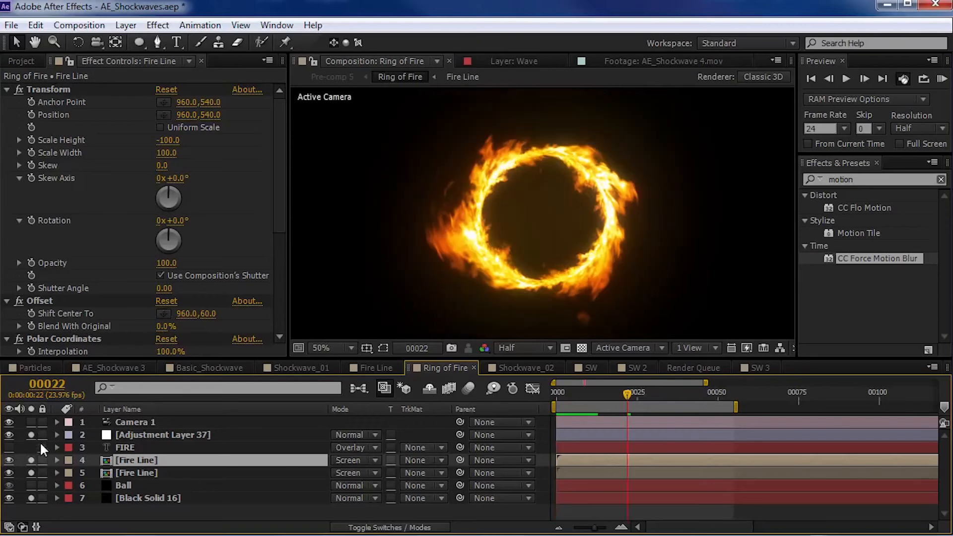
- Solo the Ball layer, inspect its Element effect settings and scrub through the animation
click(31, 485)
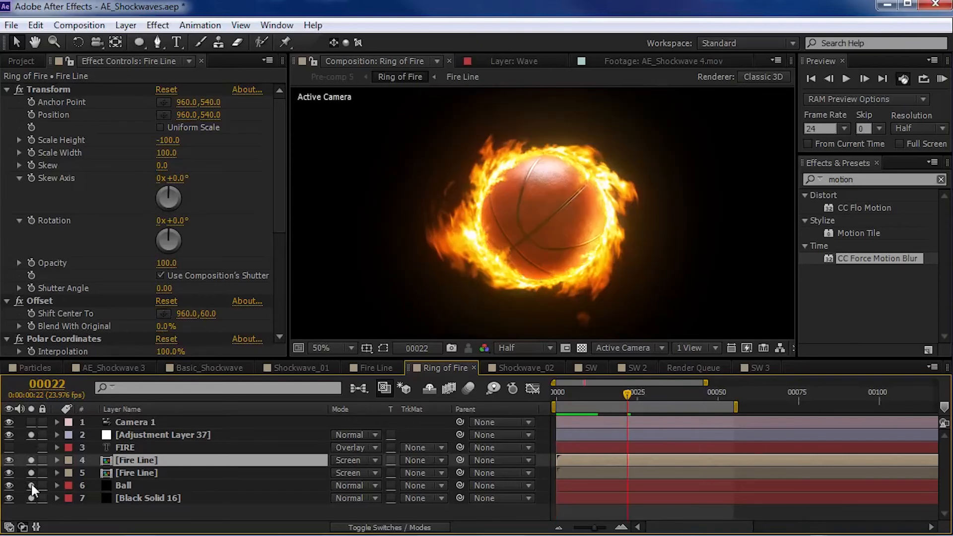
click(129, 485)
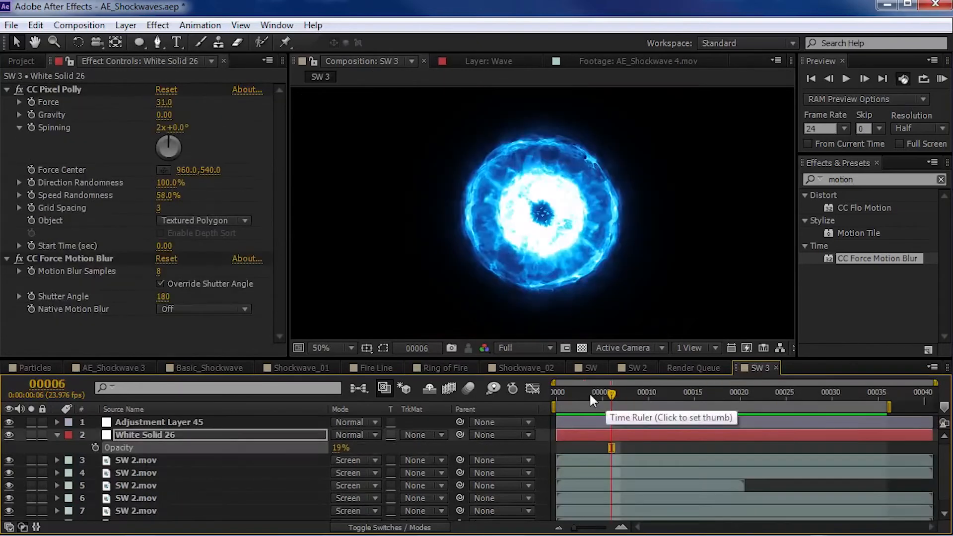
drag(589, 392, 680, 415)
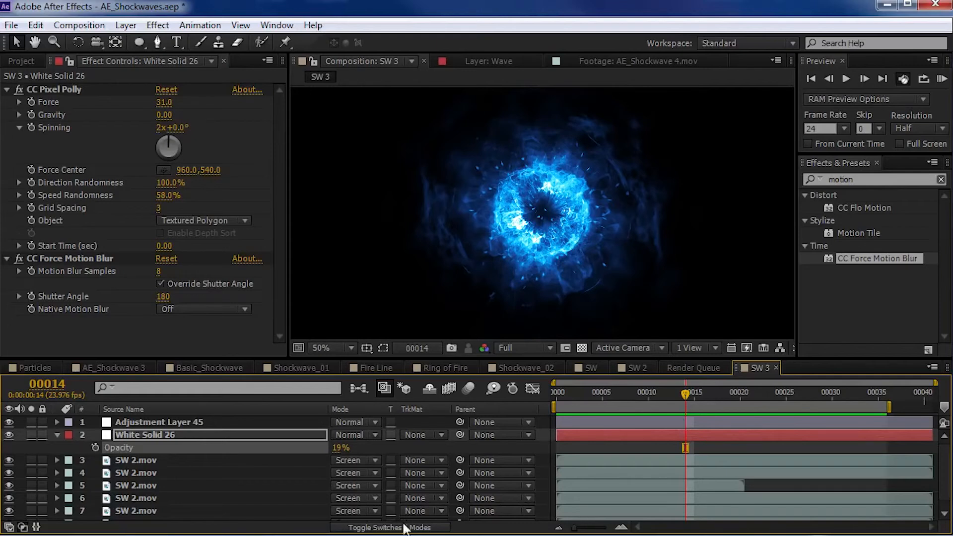
- Switch to the browser, look over the MotionPulse product page on videocopilot.net, and return to After Effects
key(alt+Tab)
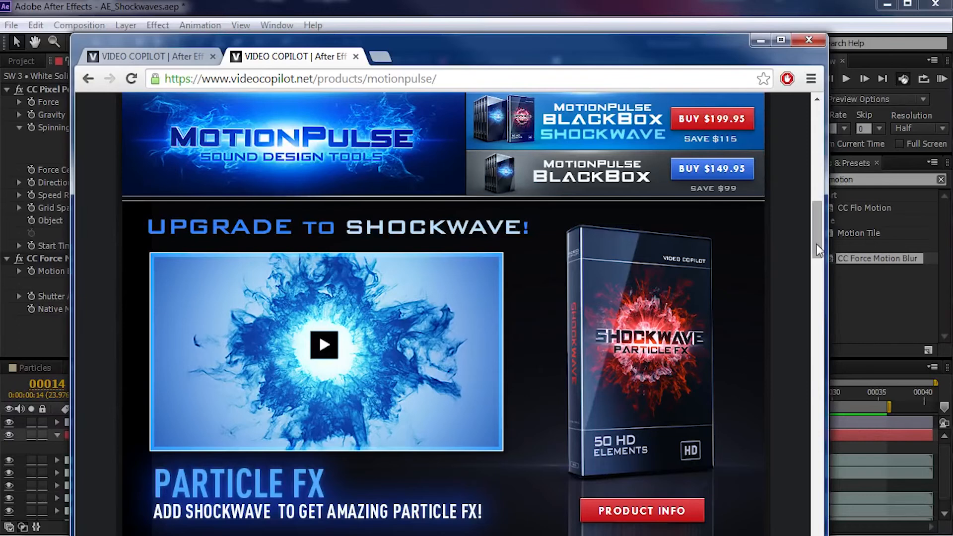
drag(816, 243, 827, 163)
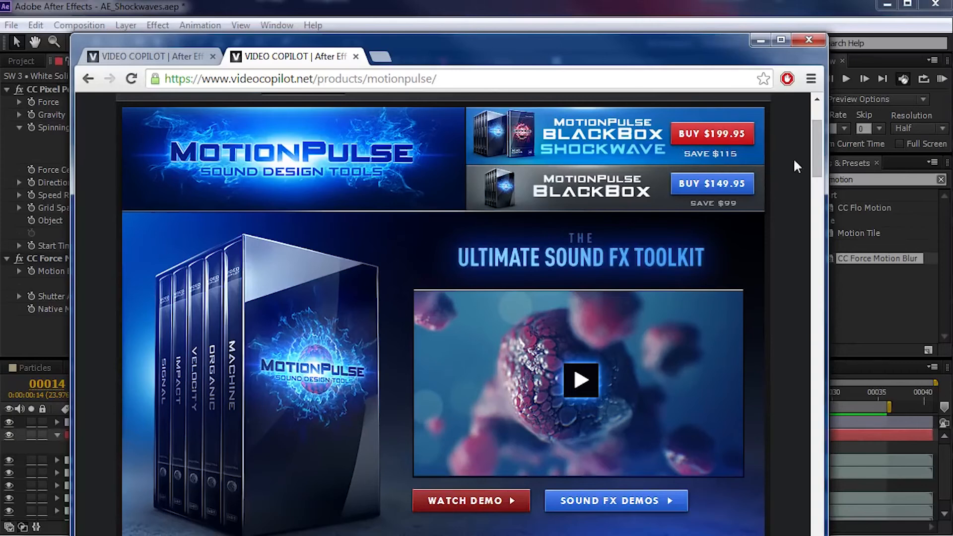
click(618, 15)
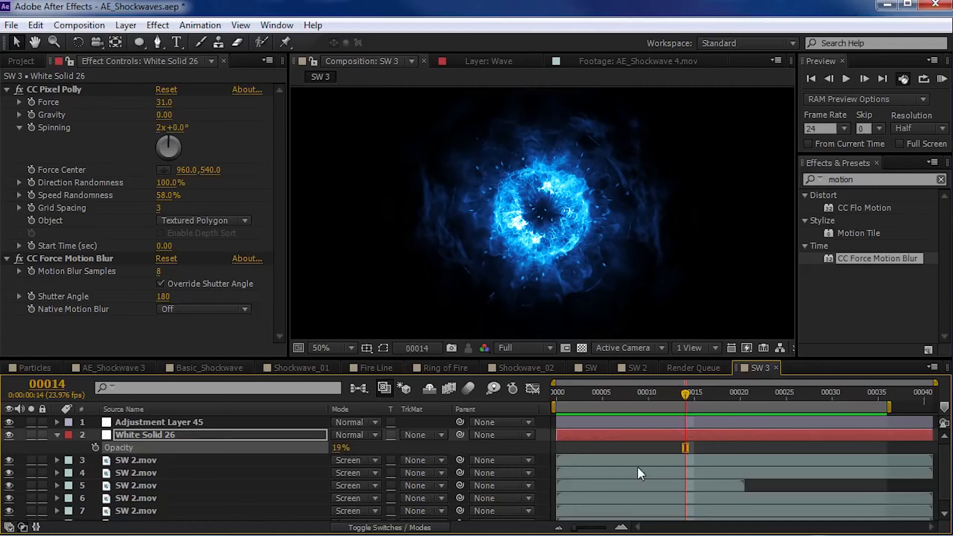
- Precompose all layers of the SW 3 composition, duplicate the pre-comp and set the upper copy's blending mode to Screen
key(ctrl+a)
key(ctrl+shift+c)
key(Return)
key(ctrl+d)
click(346, 423)
click(399, 333)
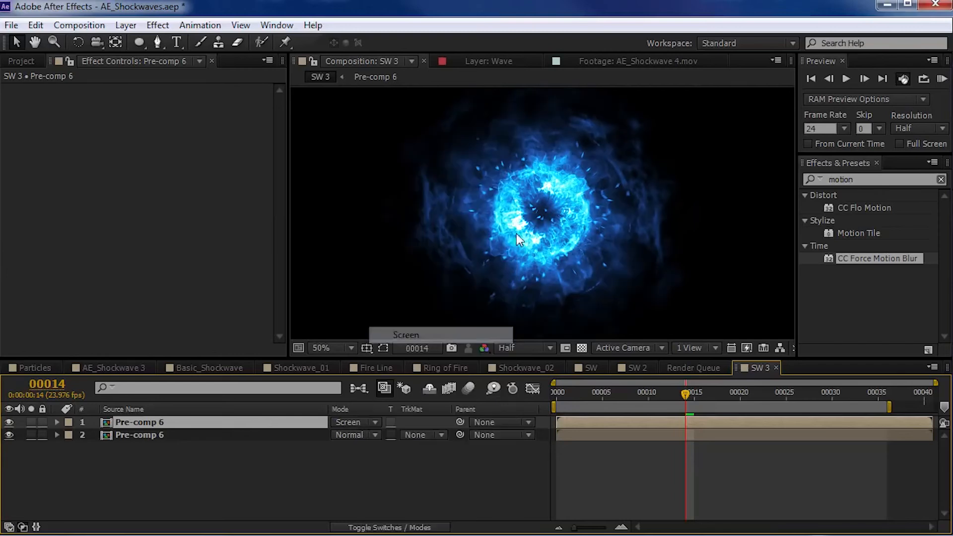
- Spread the two shockwave bursts apart side by side and place a third copy midway between them
drag(560, 236, 594, 250)
shift+click(606, 435)
key(KP_0)
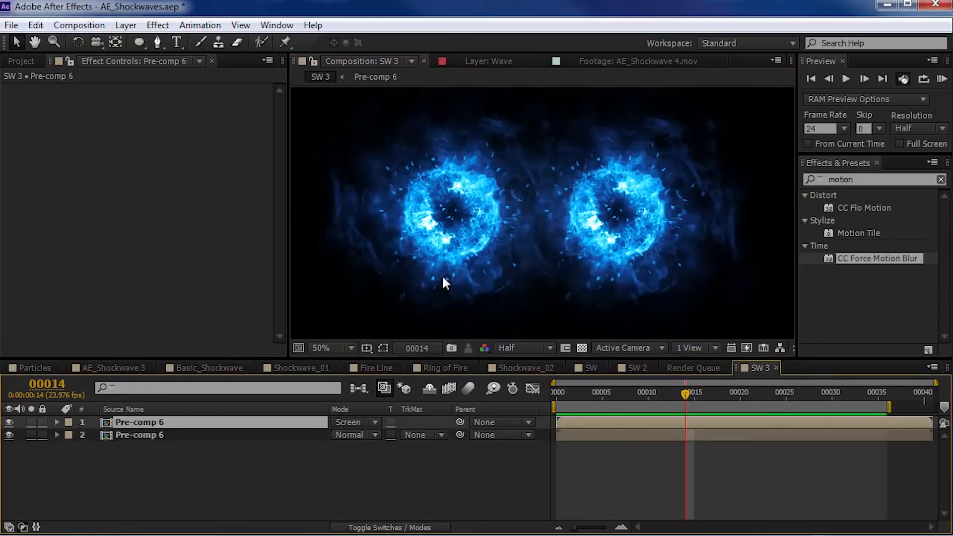
key(ctrl+d)
drag(597, 242, 577, 237)
- Scale all three shockwave pre-comp layers to 81% and preview the row of bursts
key(ctrl+a)
key(s)
drag(380, 435, 367, 441)
click(641, 490)
click(719, 278)
key(KP_0)
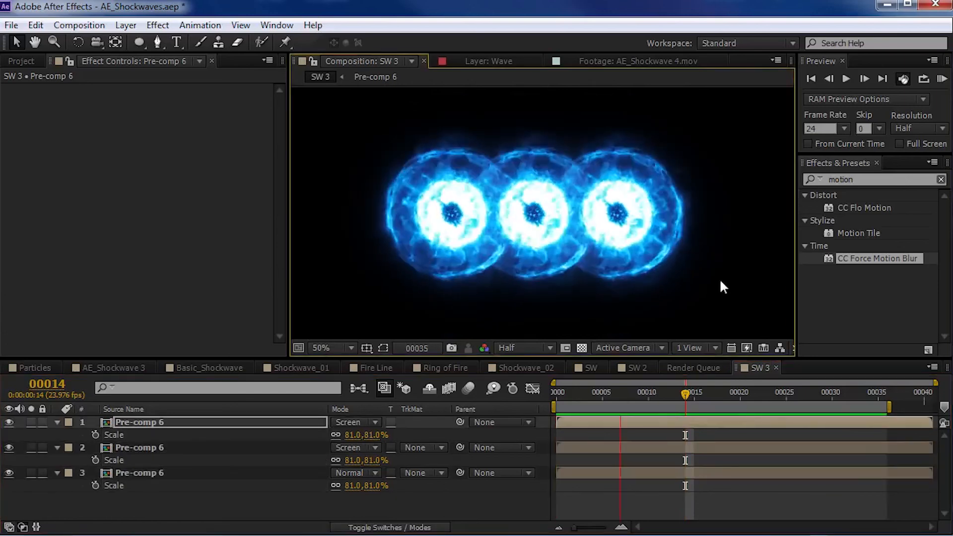
key(space)
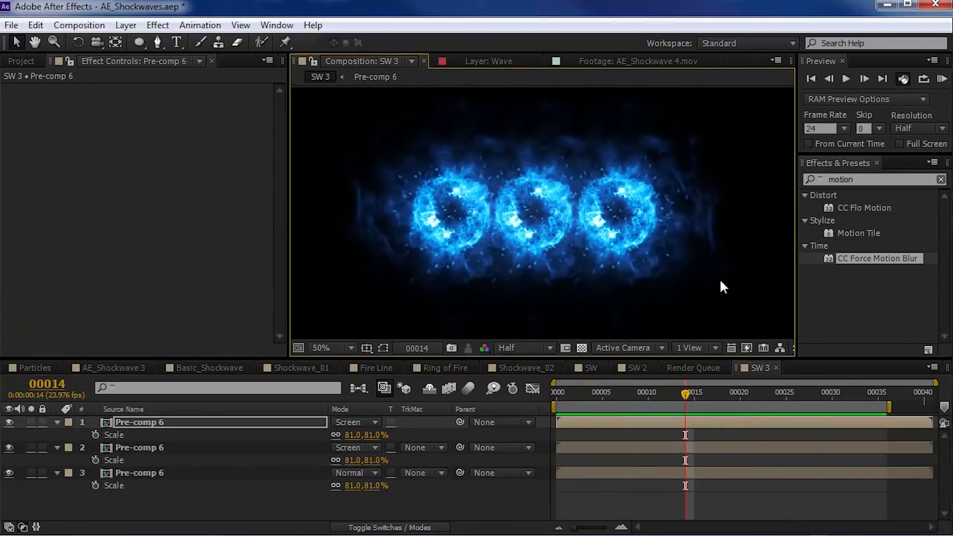
- Scale the two outer shockwave bursts, layers 2 and 3, to 51% and preview the result
click(140, 448)
shift+click(152, 474)
drag(365, 460, 347, 459)
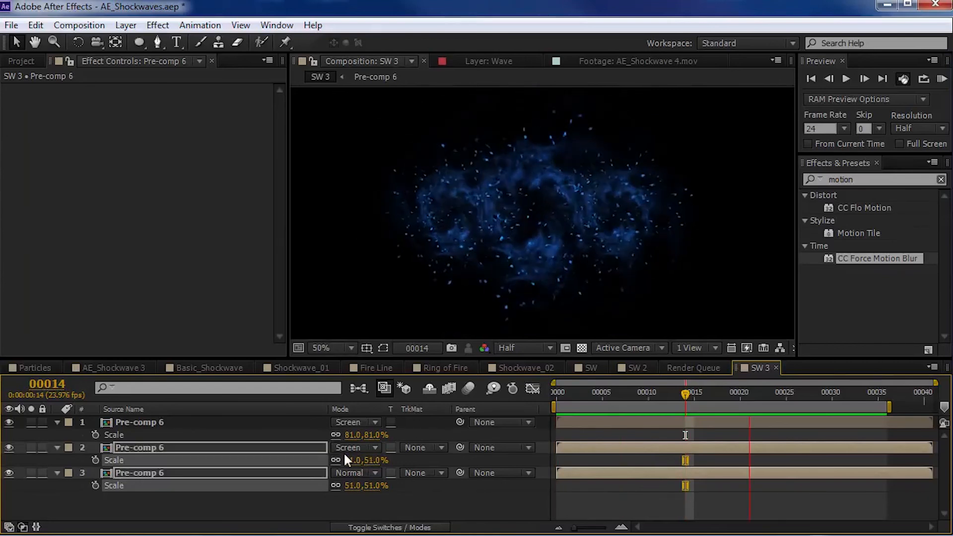